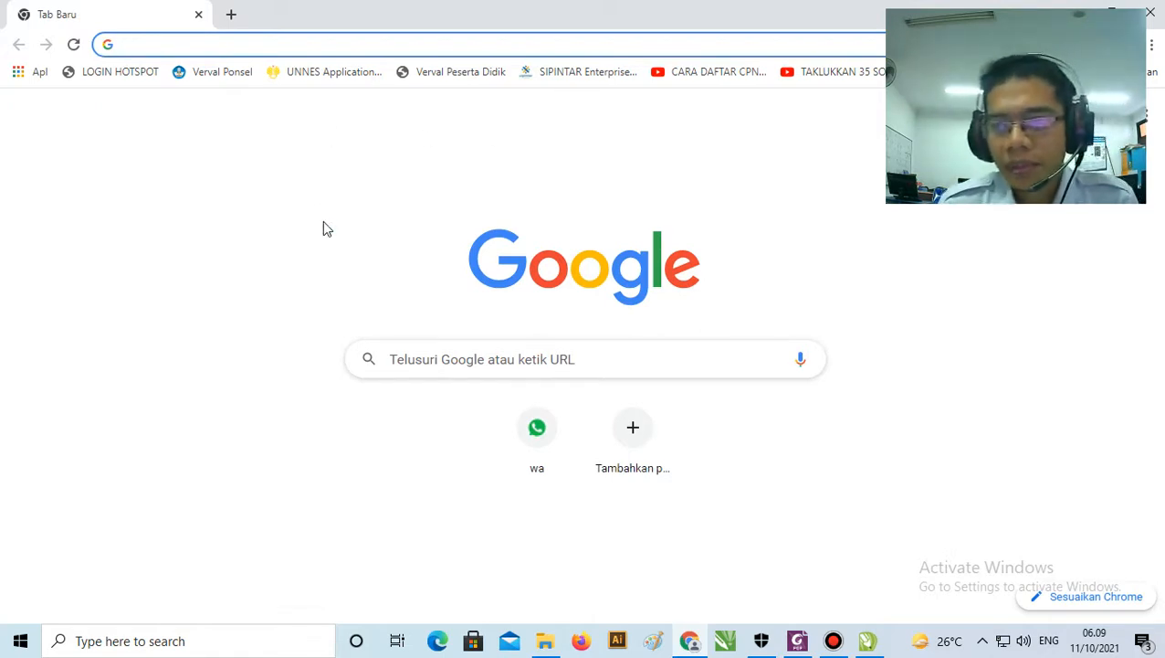
- Switch to Foxit PhantomPDF and check the picture name circled in the textbook's Import dialog figure
click(442, 364)
click(798, 641)
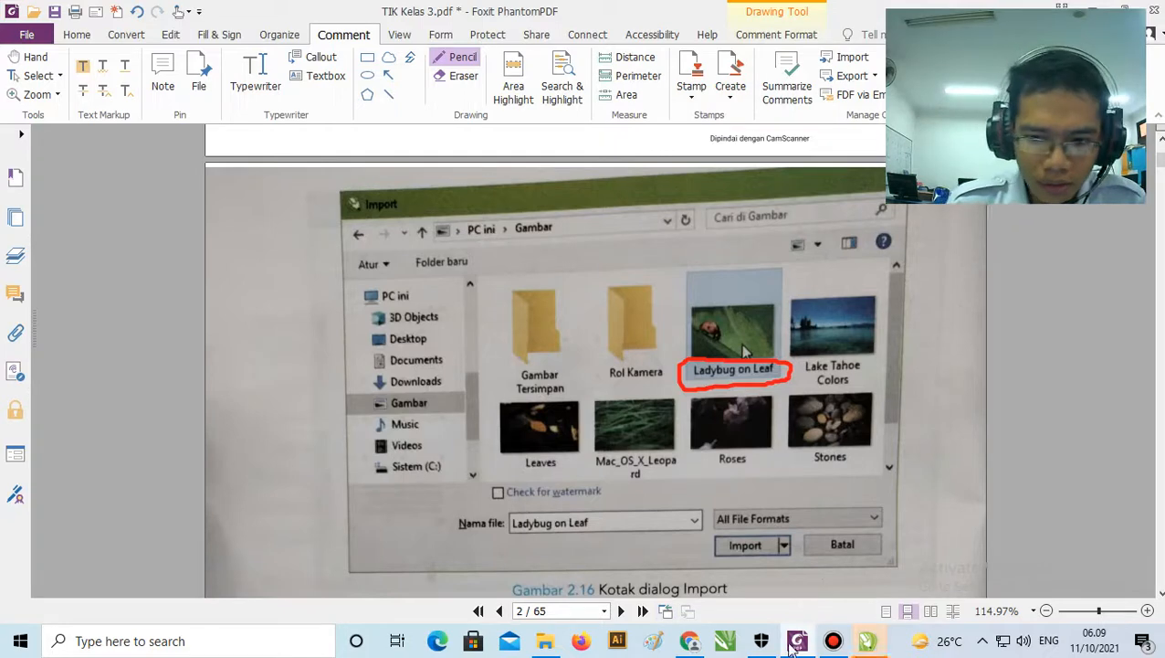
mouse_move(798, 642)
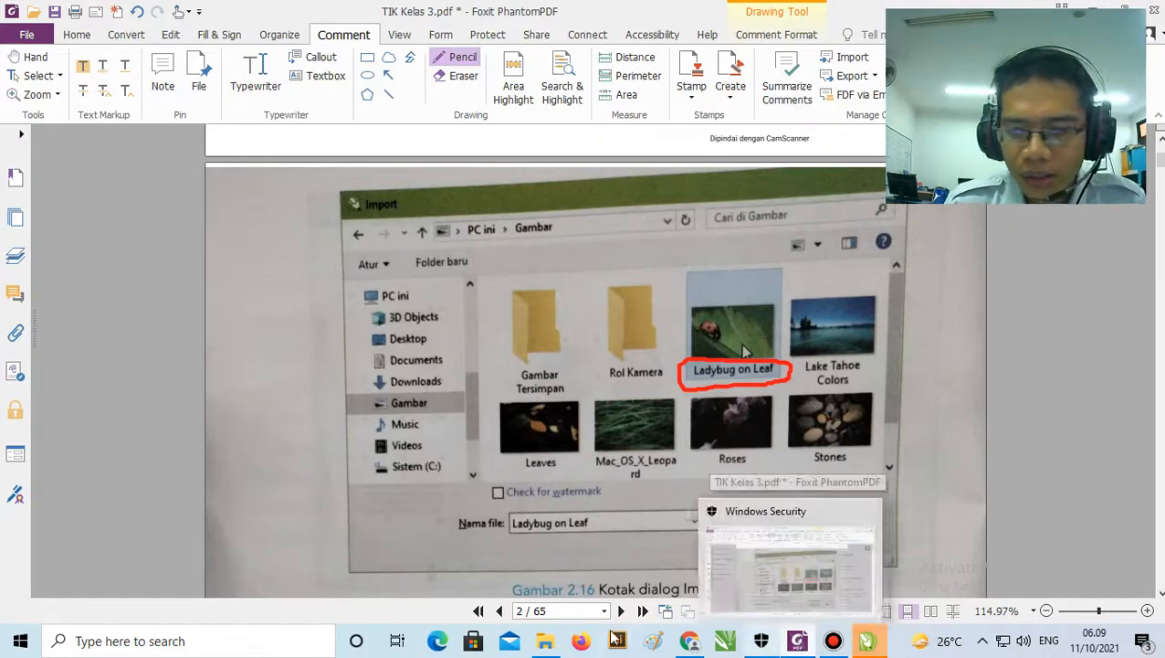
- Switch to Chrome, search Google for "ladybug on leaf", and browse the image results
click(690, 641)
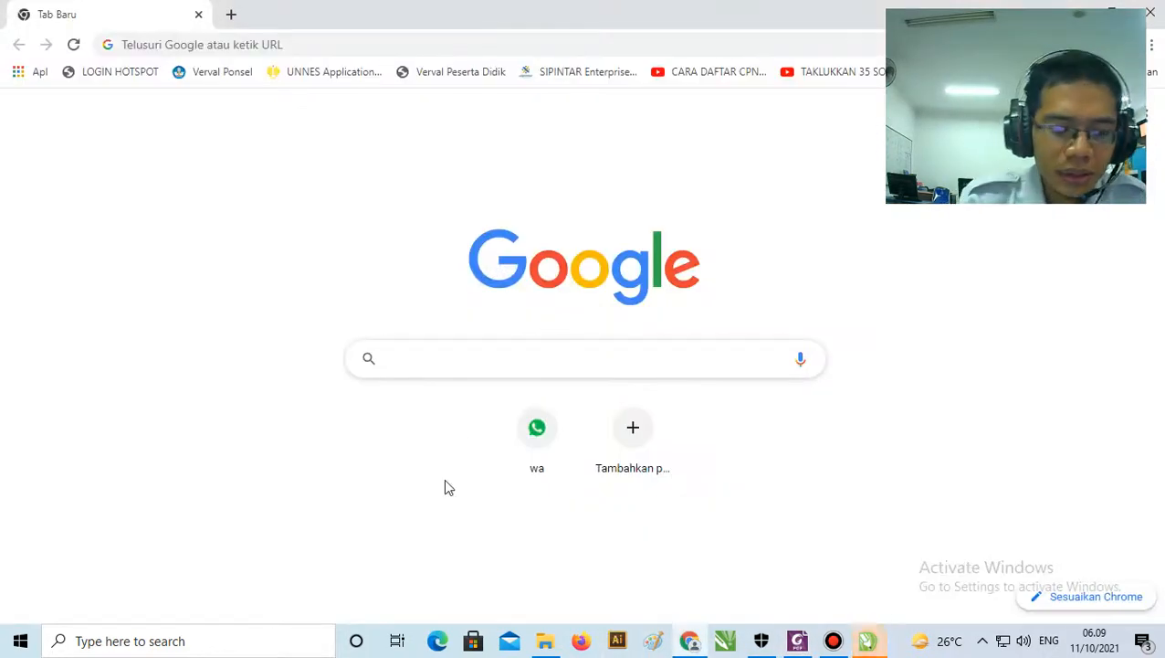
text(lab)
key(BackSpace)
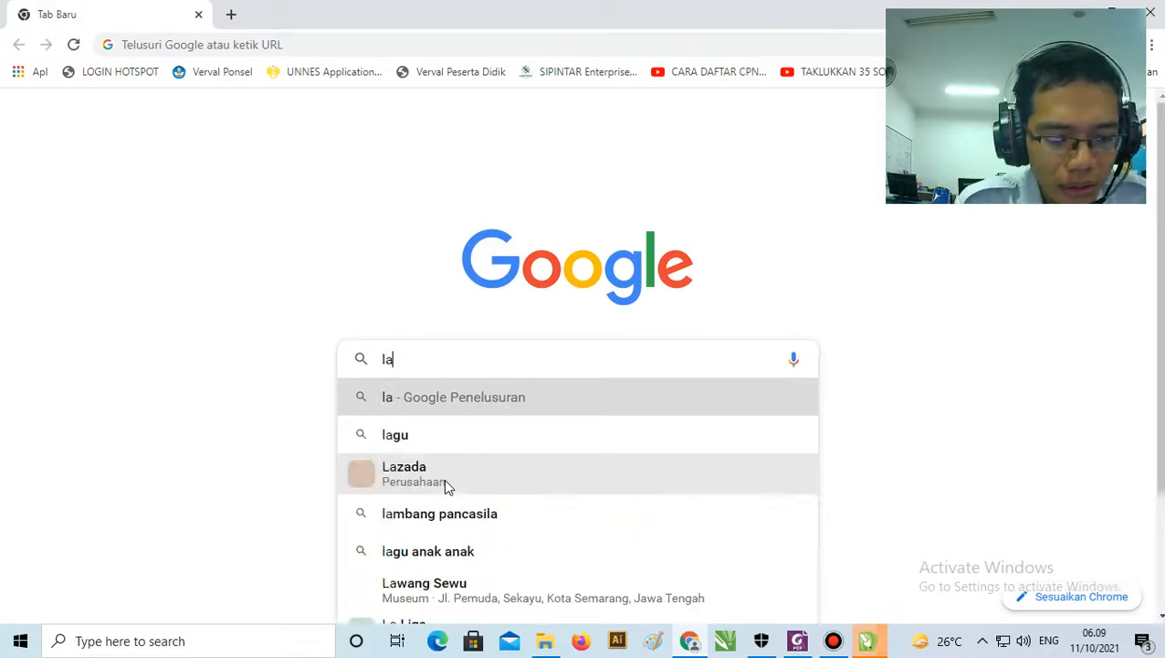
text(dy)
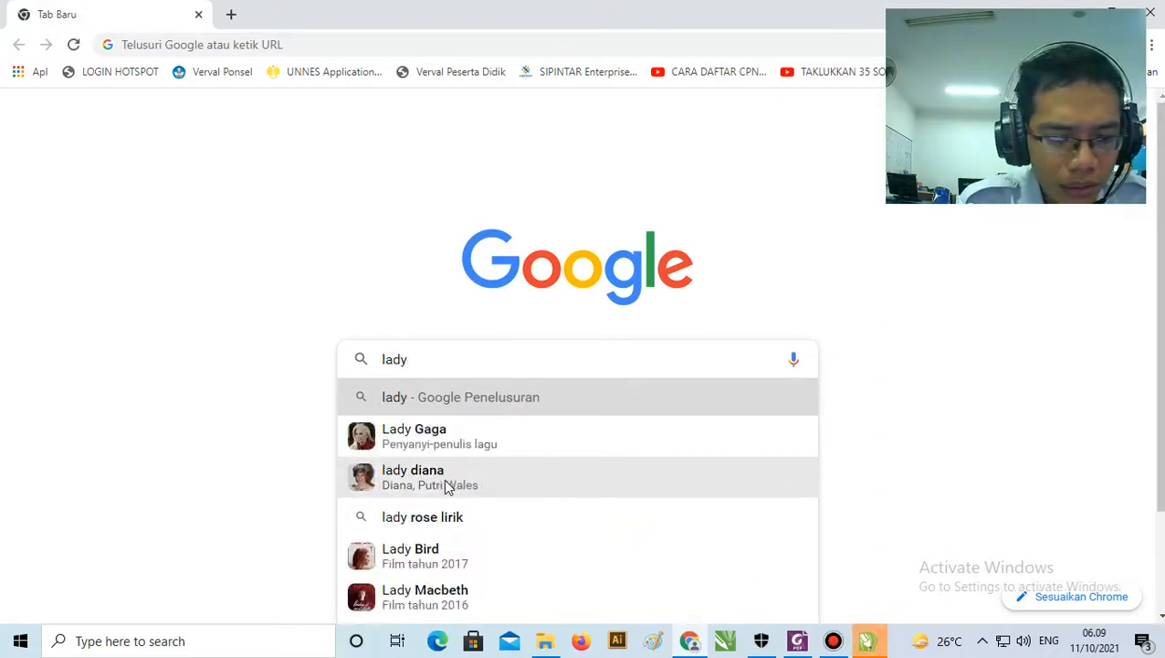
text(bug on l)
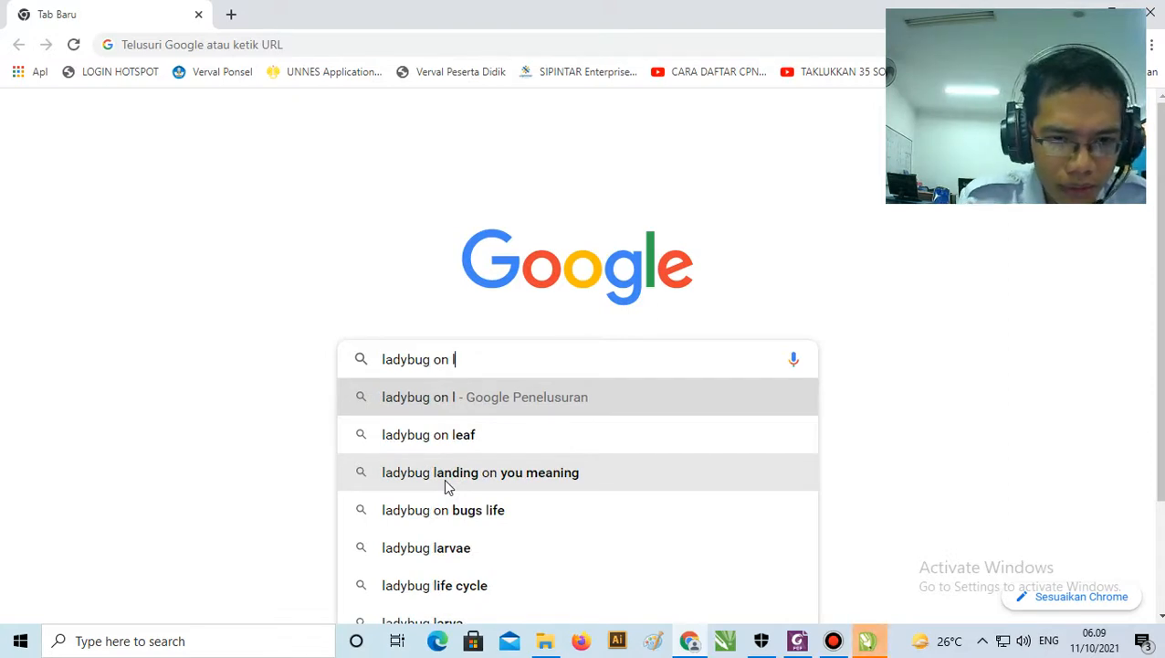
key(Down)
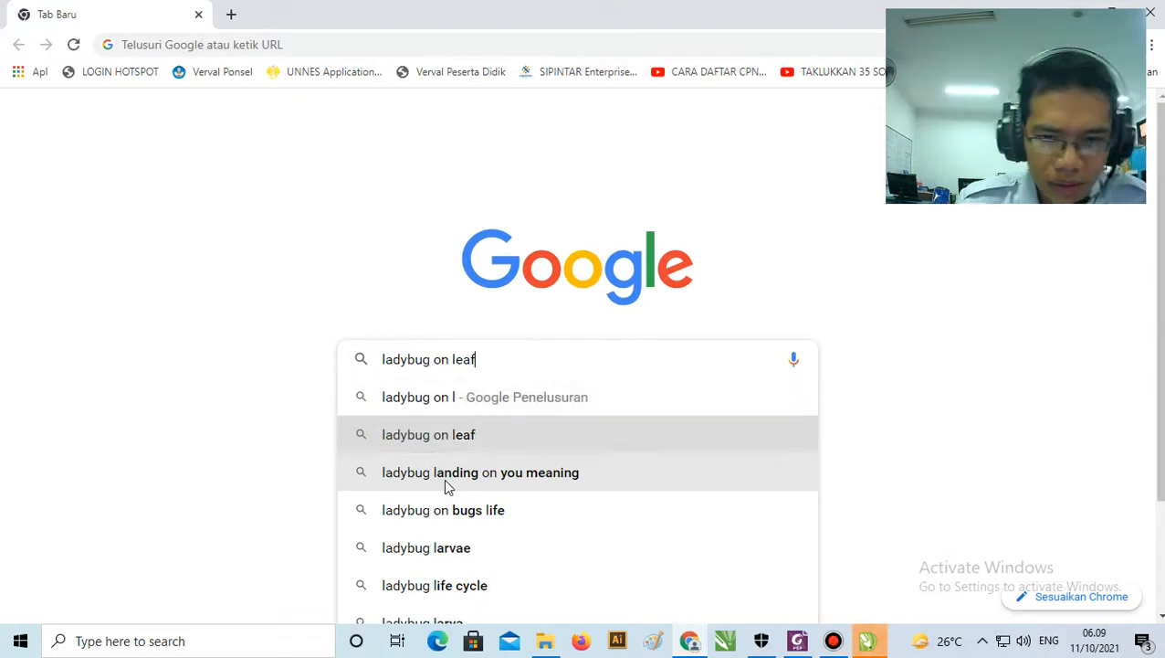
click(566, 443)
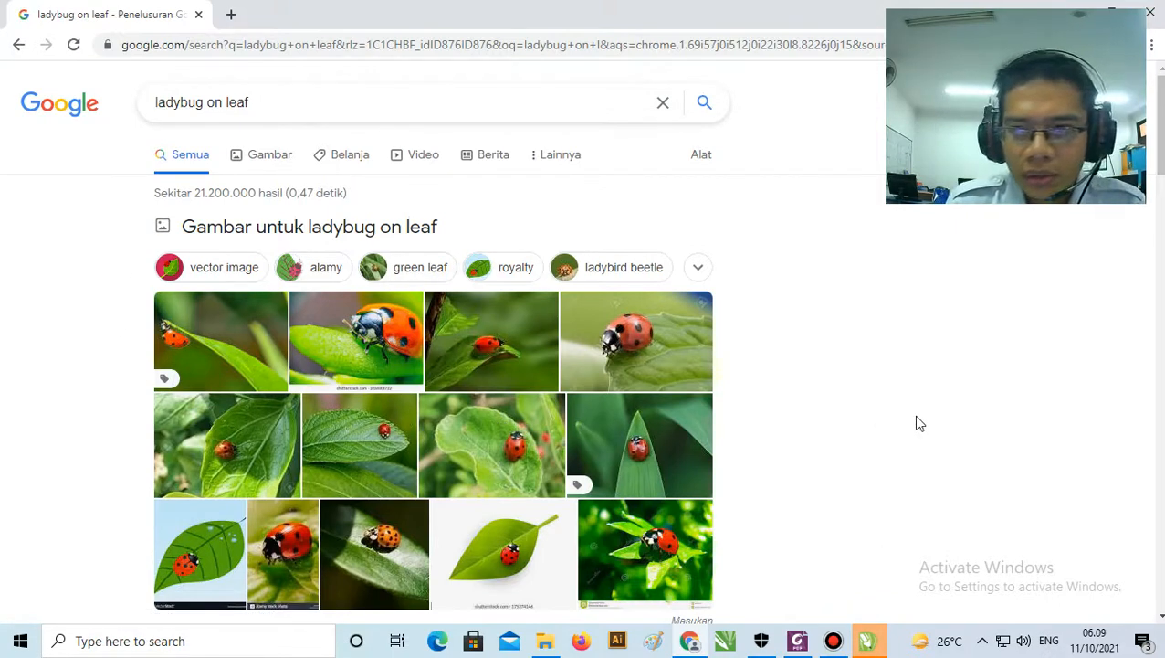
click(269, 157)
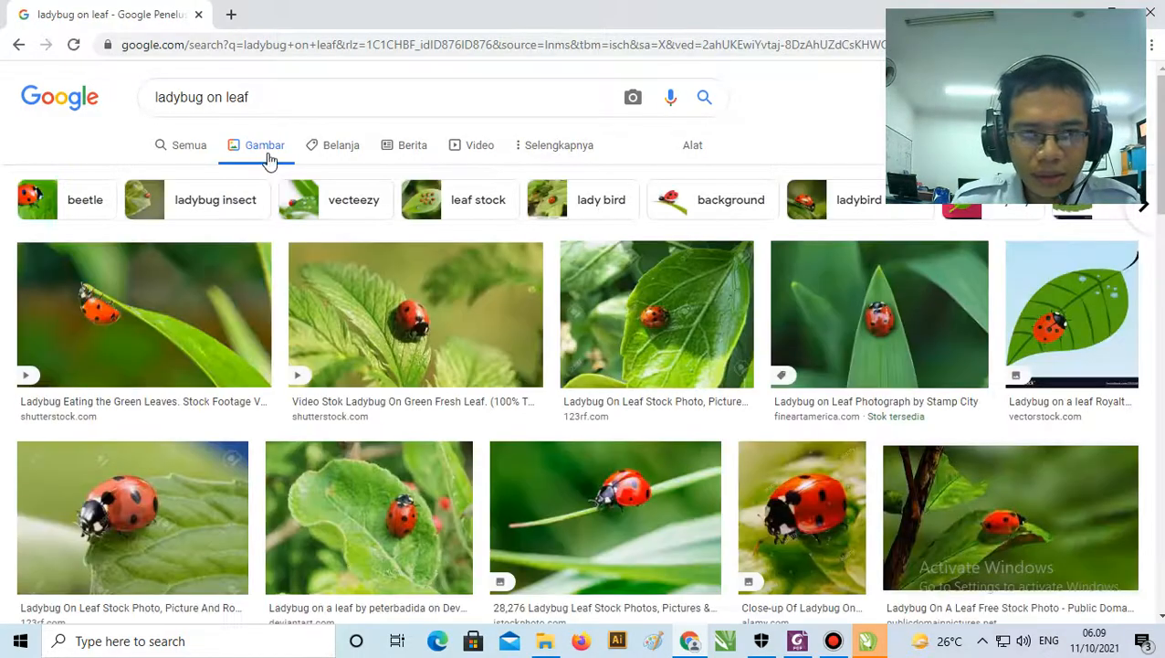
scroll(594, 292, down, 2)
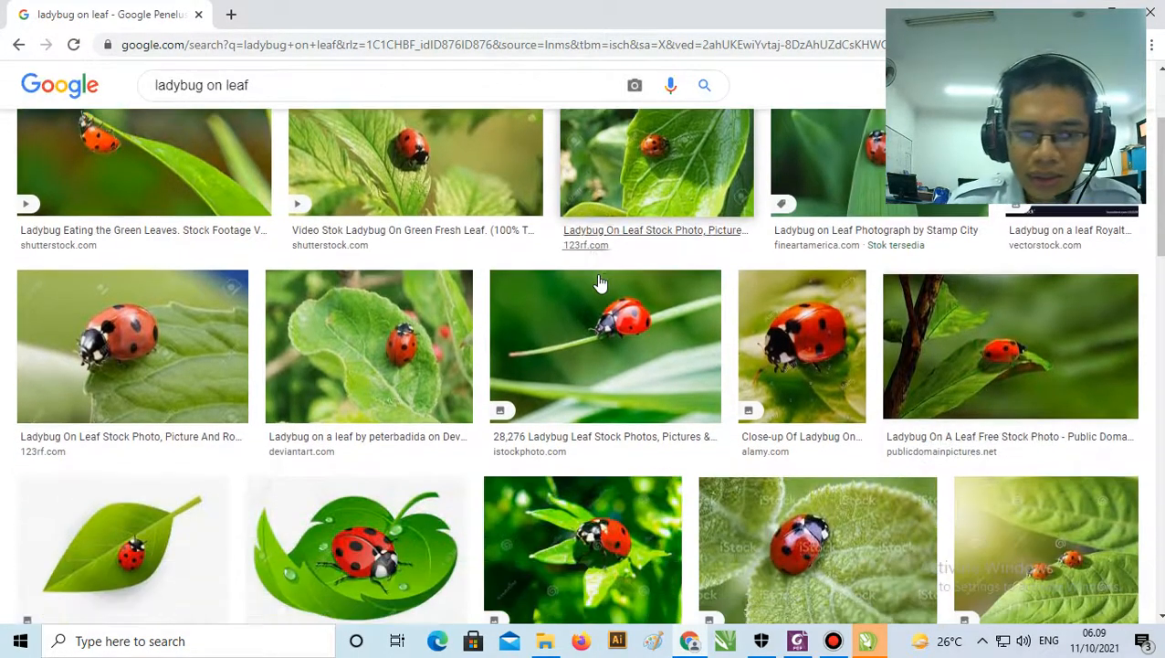
scroll(598, 282, down, 5)
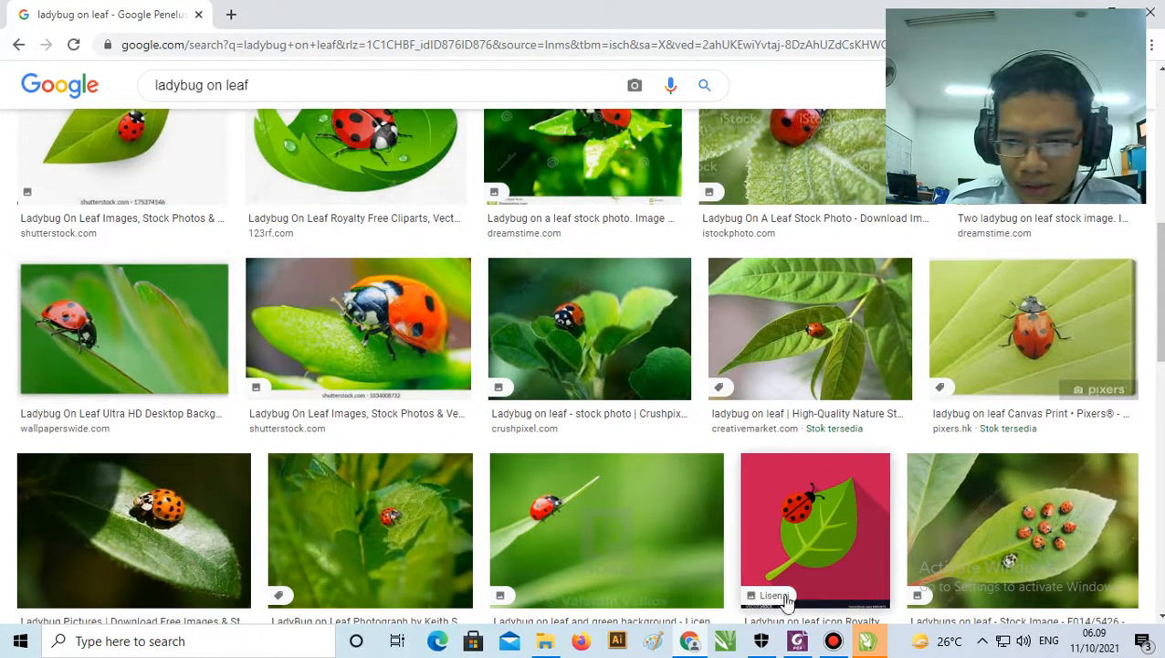
- In Foxit PhantomPDF, circle the imported ladybug picture in Gambar 2.17 freehand with the Pencil
click(799, 642)
scroll(710, 502, down, 4)
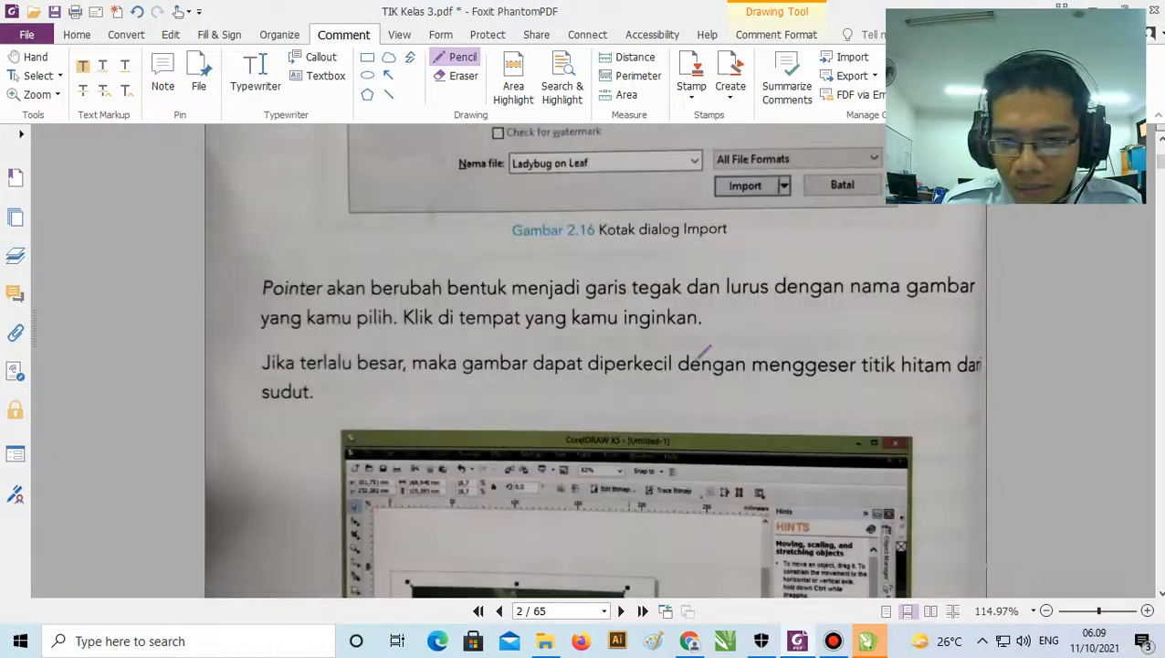
scroll(703, 351, down, 4)
mouse_move(413, 249)
mouse_down()
mouse_move(736, 297)
mouse_move(696, 419)
mouse_move(442, 427)
mouse_move(360, 384)
mouse_move(408, 250)
mouse_up()
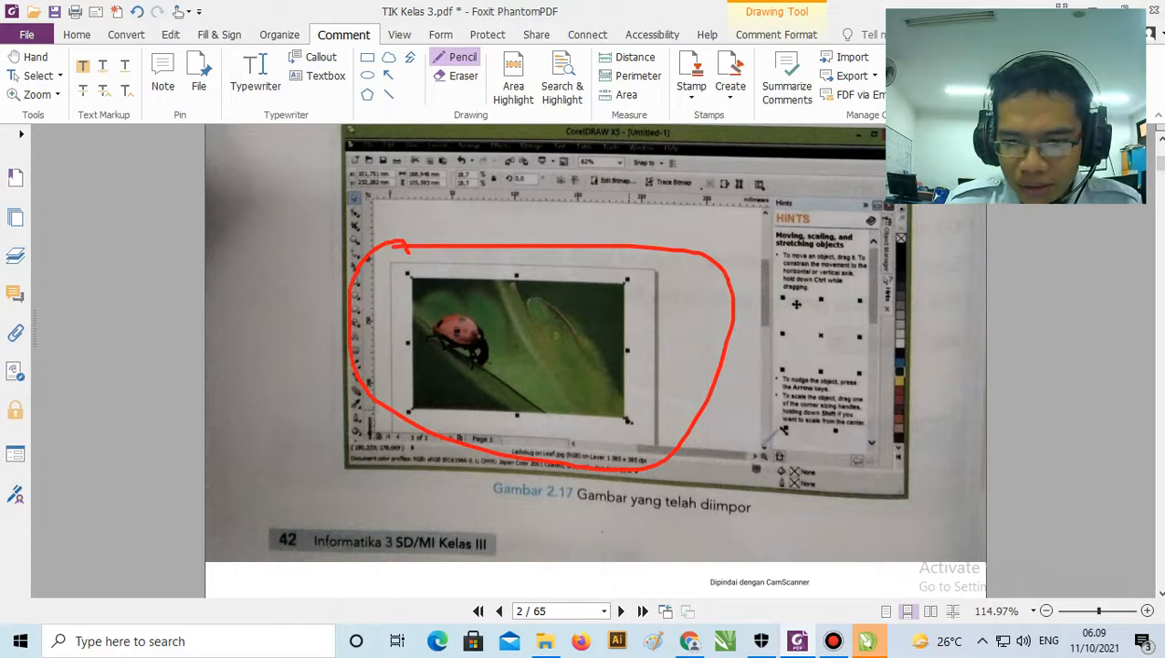
- Return to Chrome and open the WallpapersWide source page of the "Ladybug On Leaf Ultra HD" image result
click(690, 640)
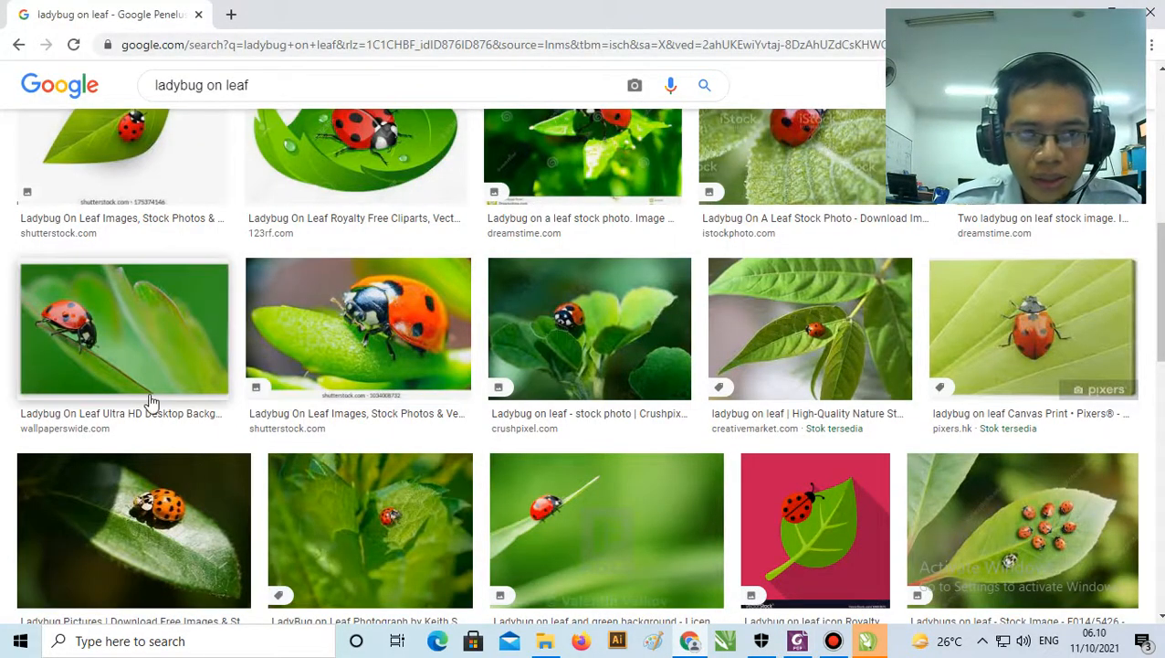
click(136, 334)
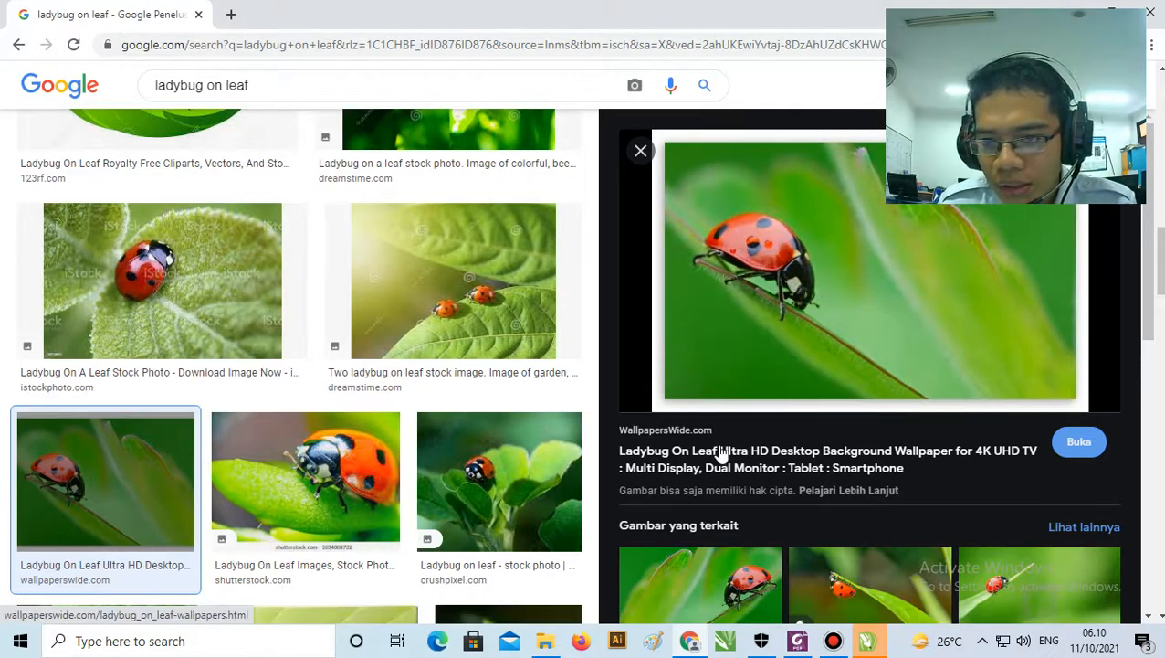
right_click(691, 312)
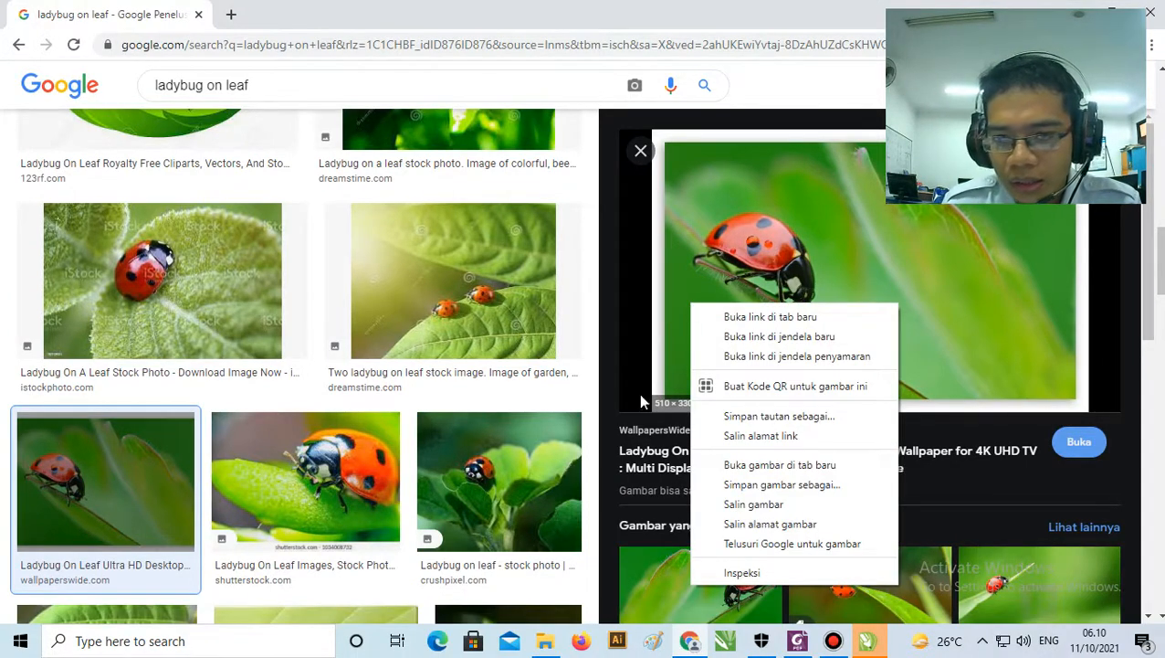
click(605, 414)
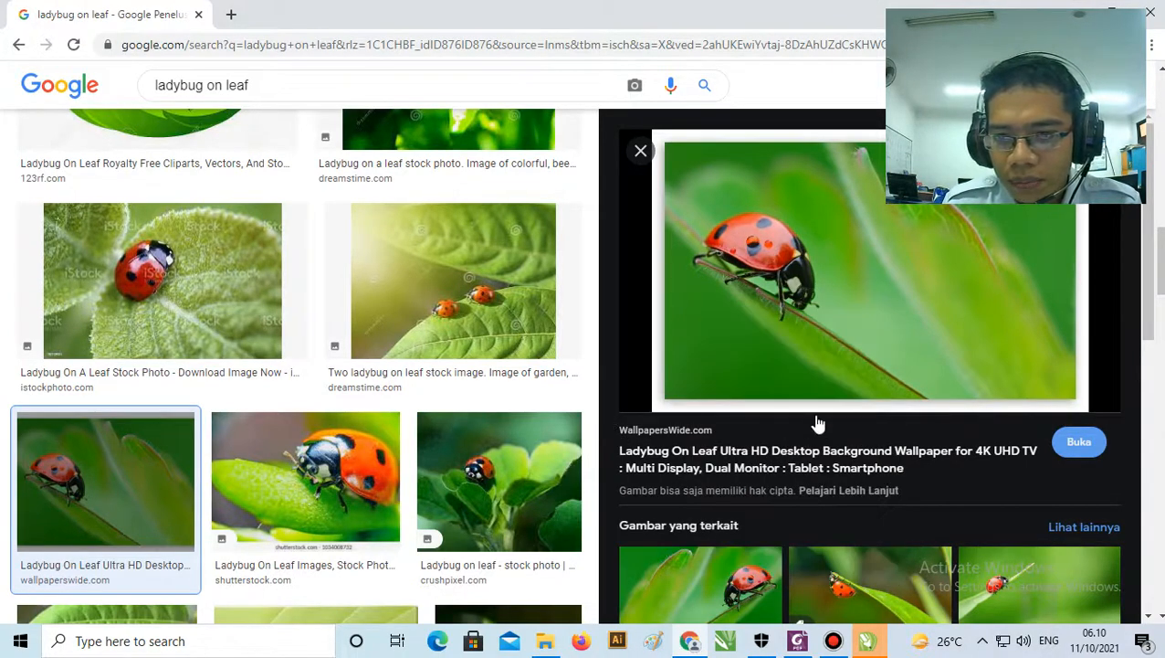
click(731, 336)
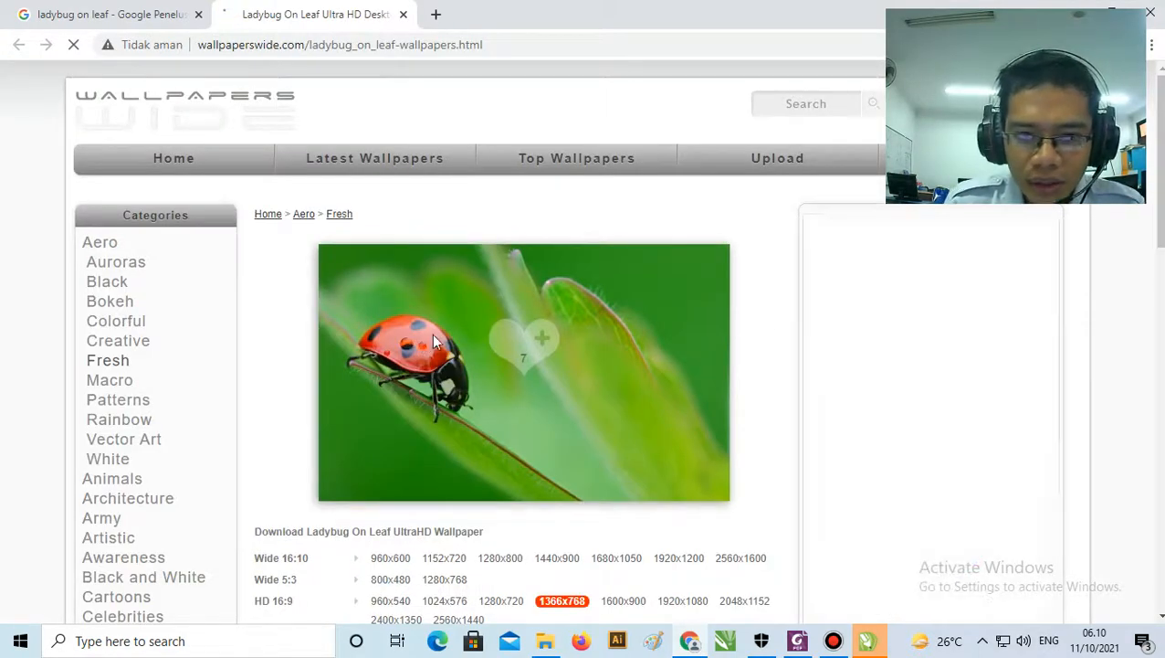
- Open the ladybug wallpaper image by itself in a new tab and view that tab
right_click(472, 338)
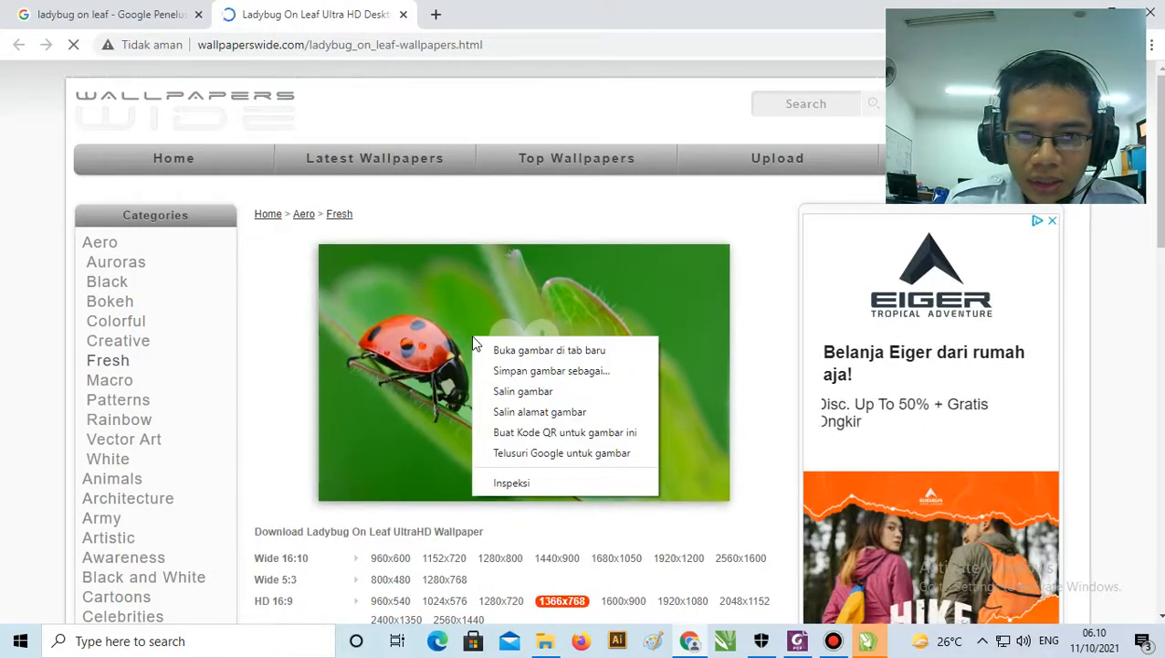
click(549, 351)
click(512, 15)
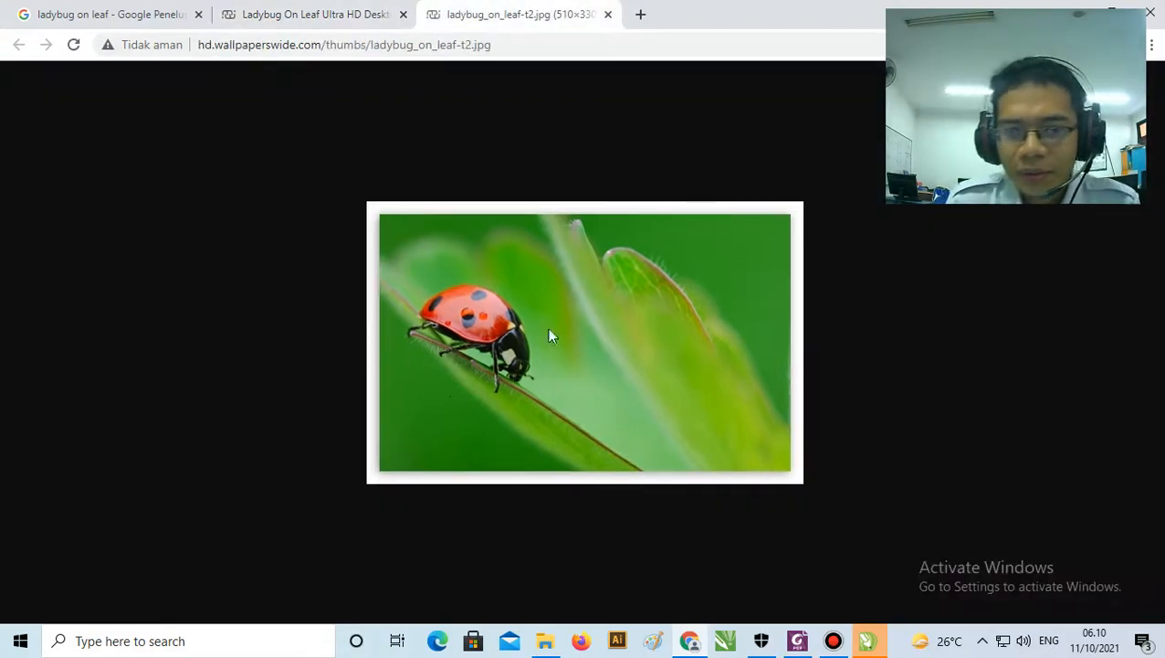
- Compare the opened ladybug image with Gambar 2.17 in the Foxit PhantomPDF textbook
click(796, 641)
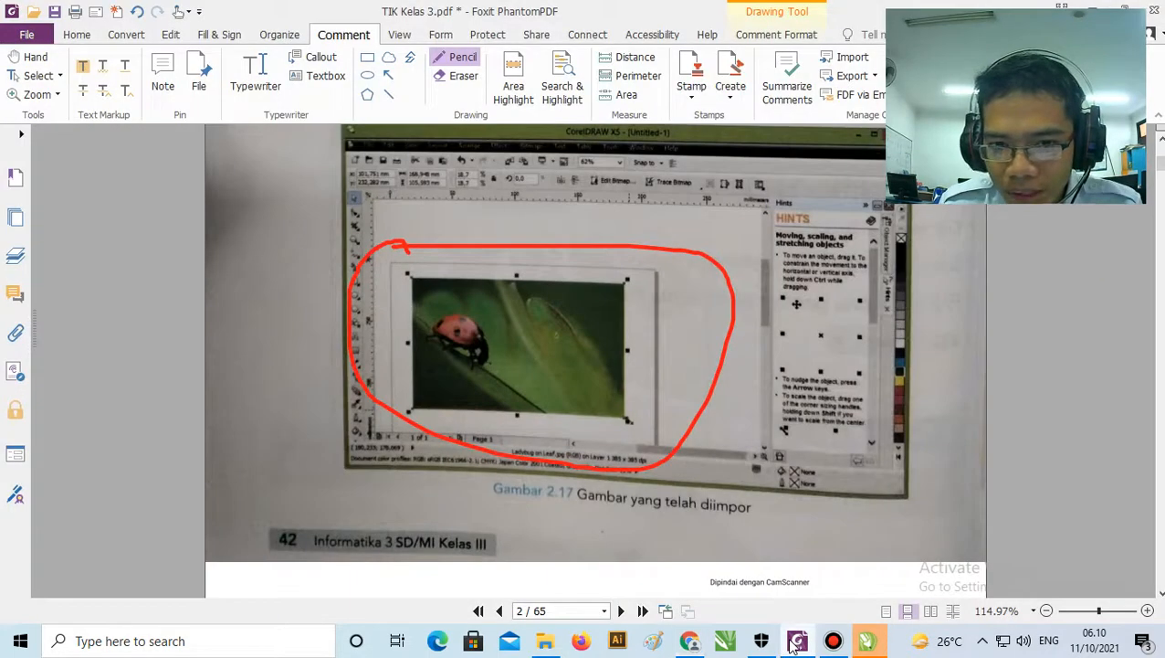
click(794, 643)
click(795, 643)
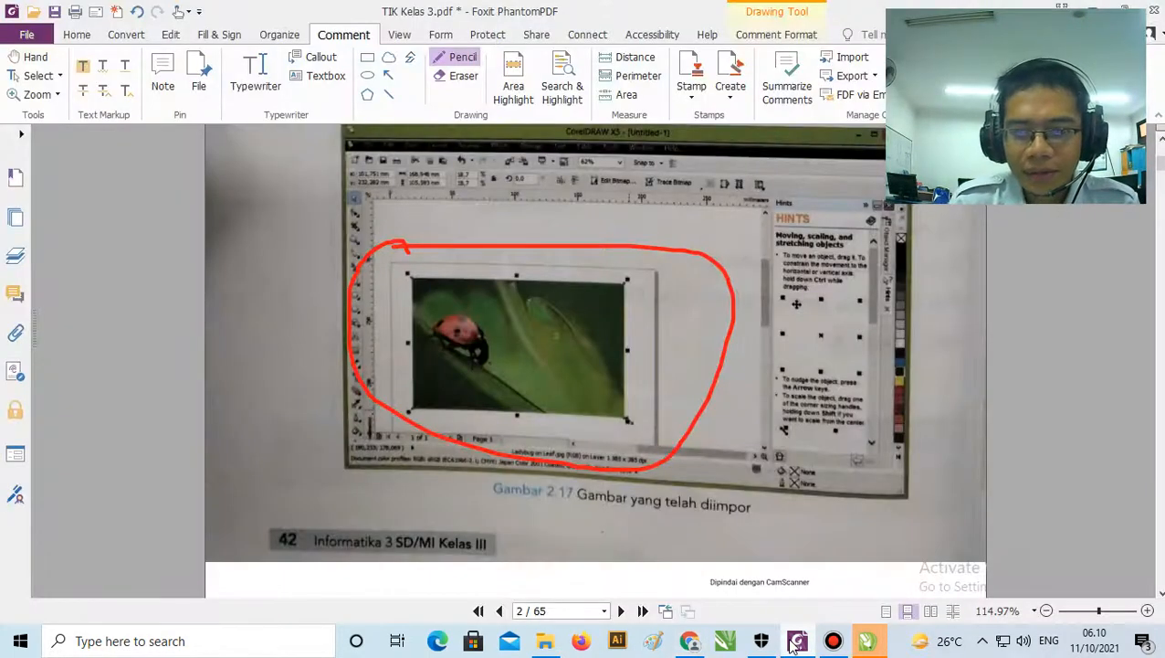
click(795, 643)
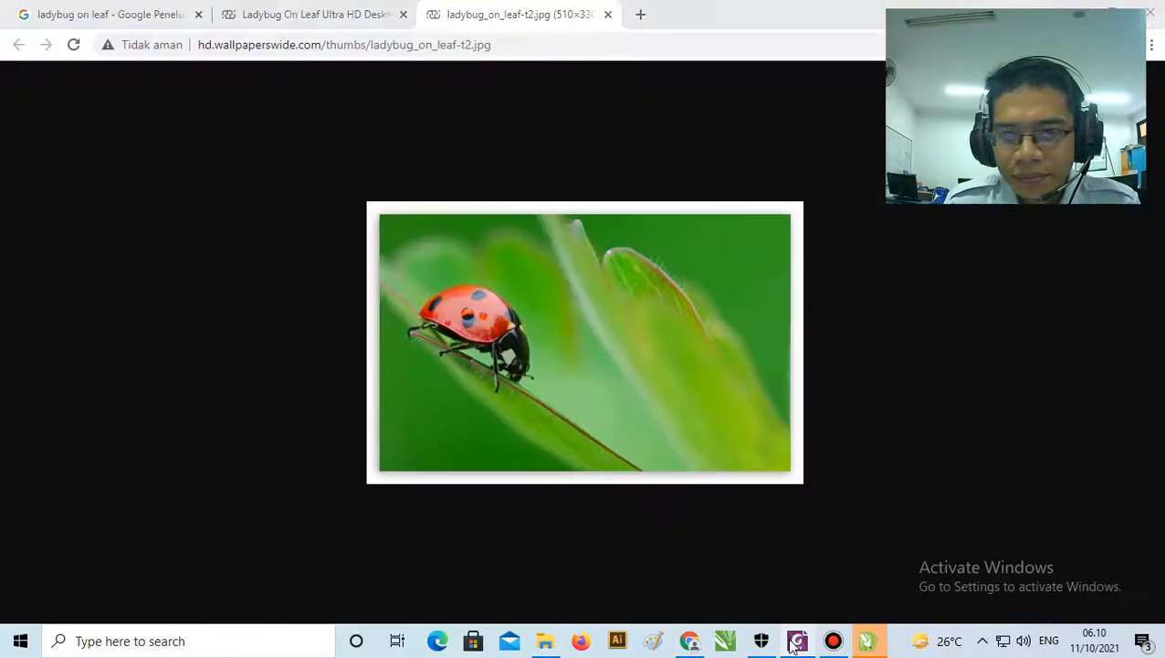
- Save the ladybug image to the Pictures folder as the JPEG file ladybug_on_leaf-t2
right_click(486, 248)
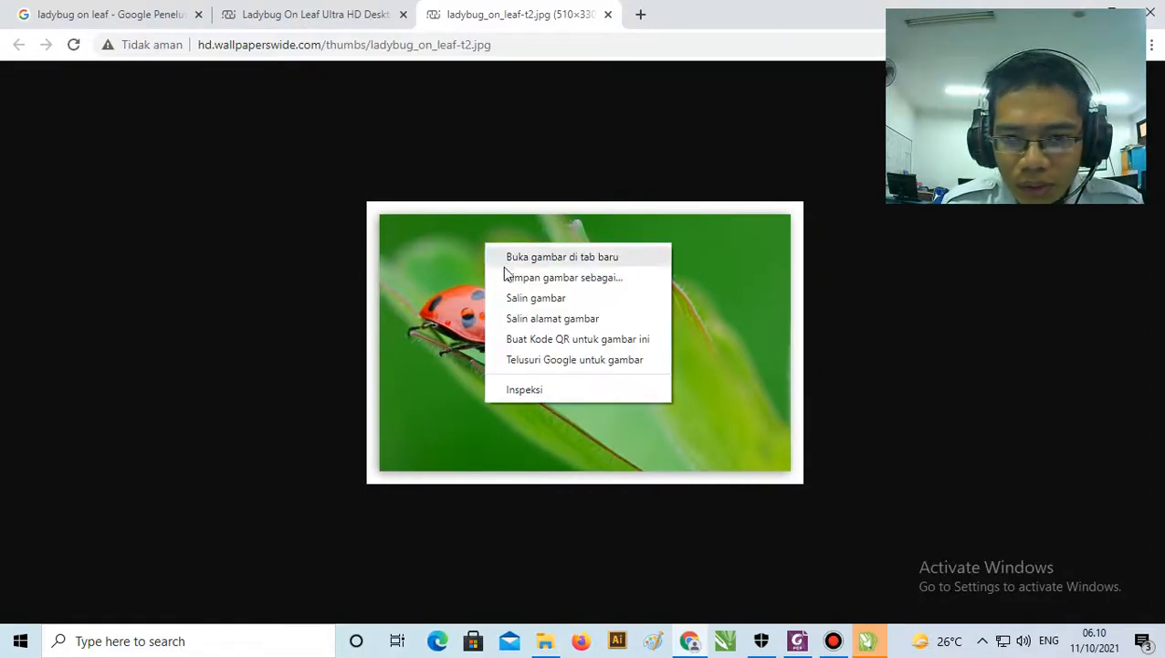
click(572, 286)
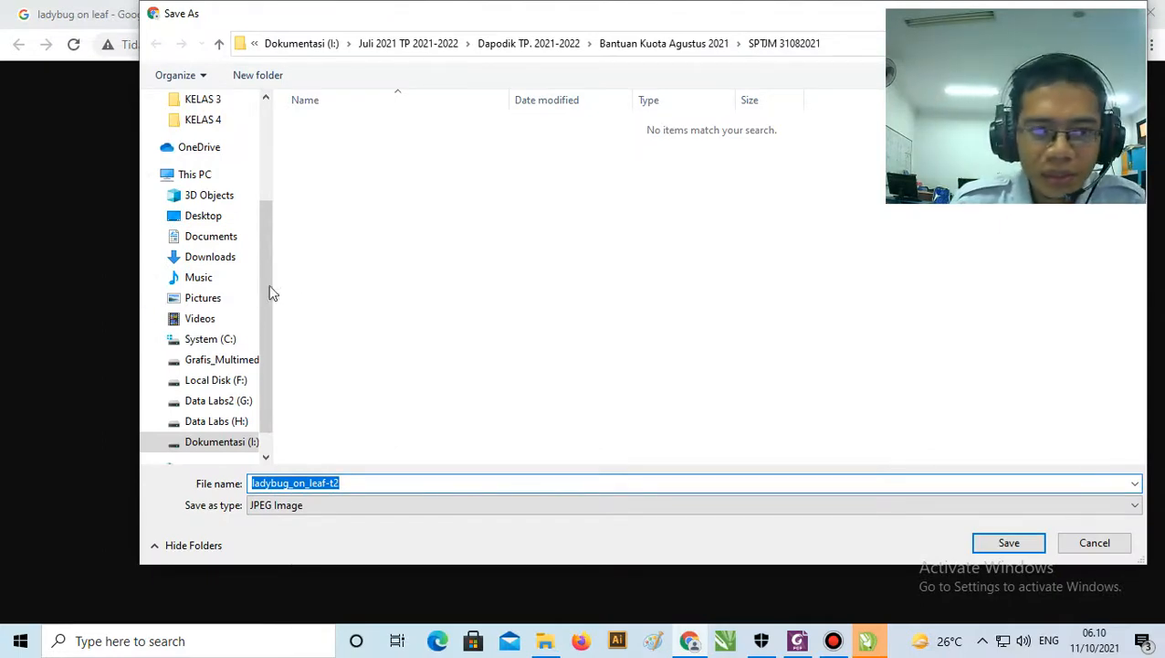
click(192, 300)
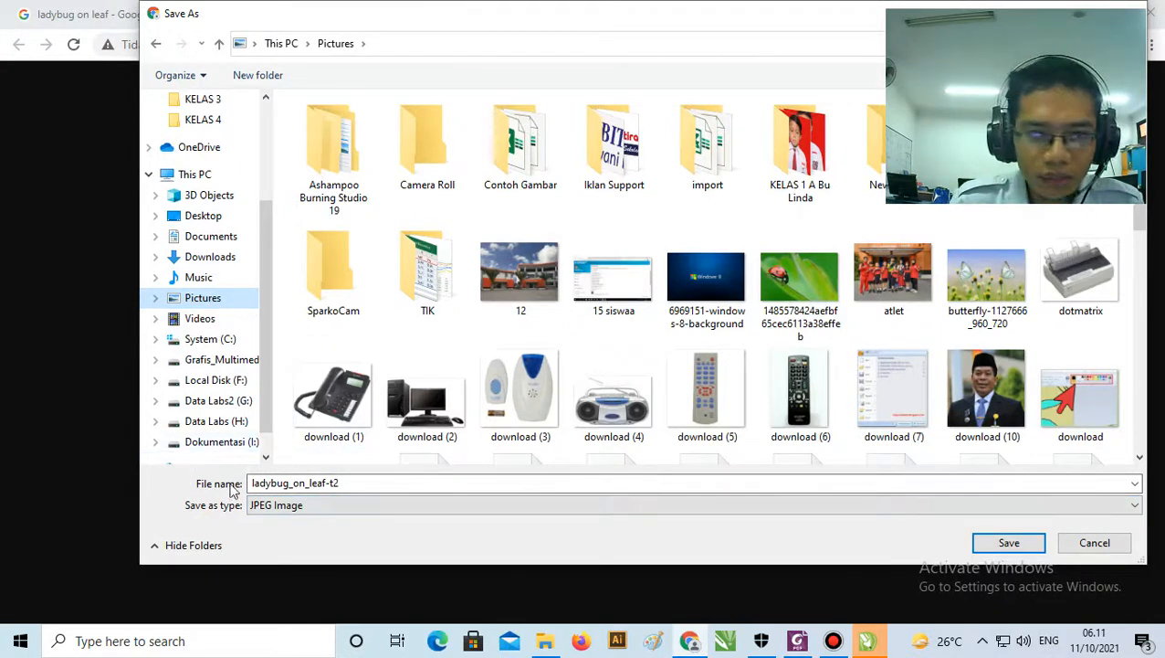
click(1011, 543)
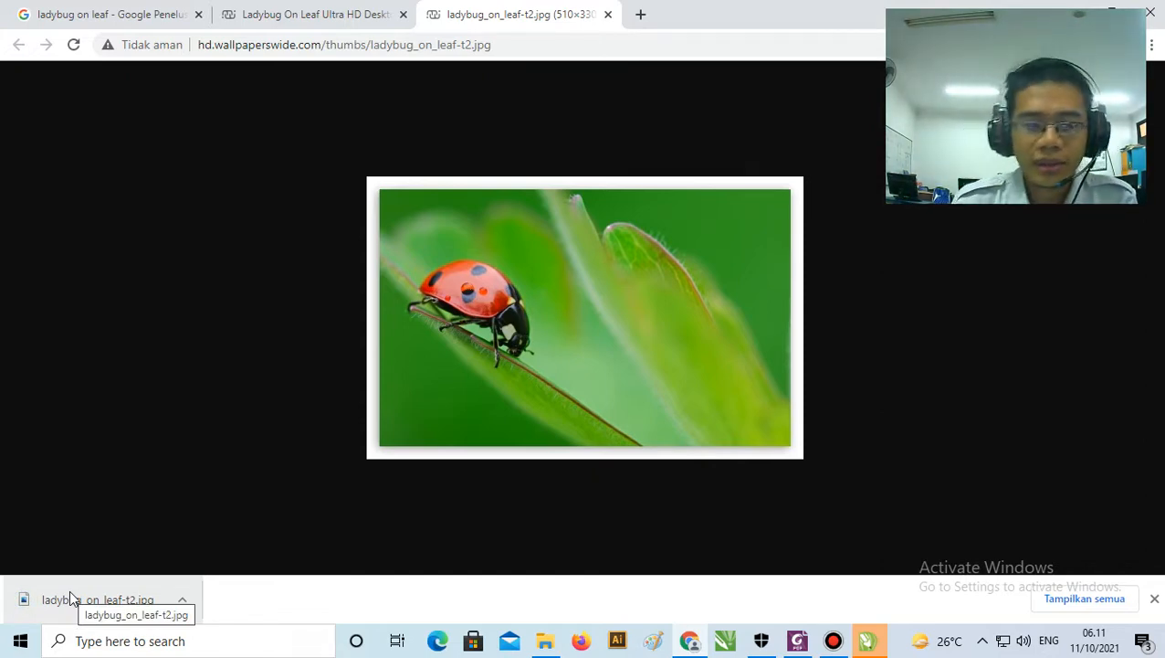
- Switch to CorelDRAW X5 and start a new blank document
click(879, 640)
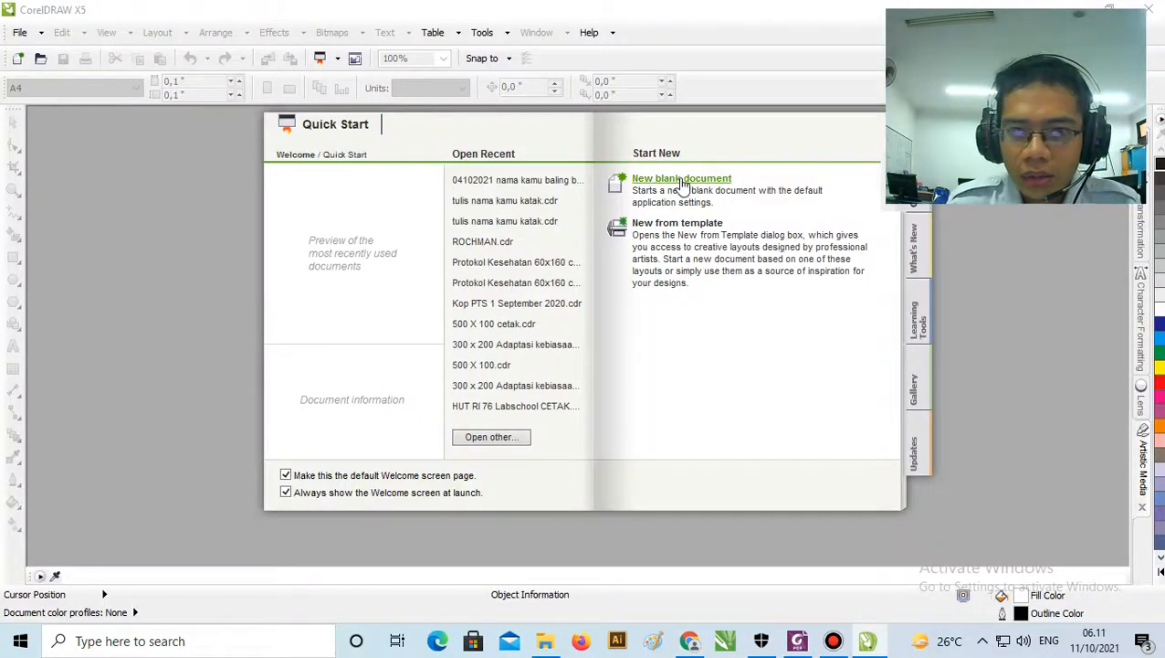
click(722, 181)
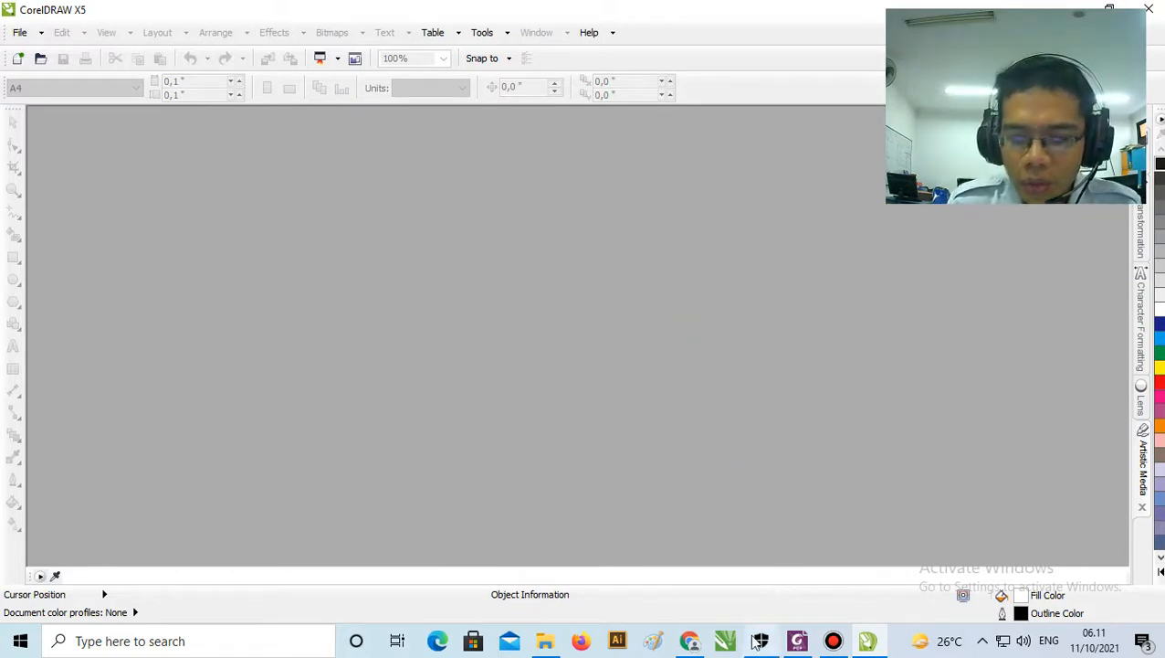
click(692, 641)
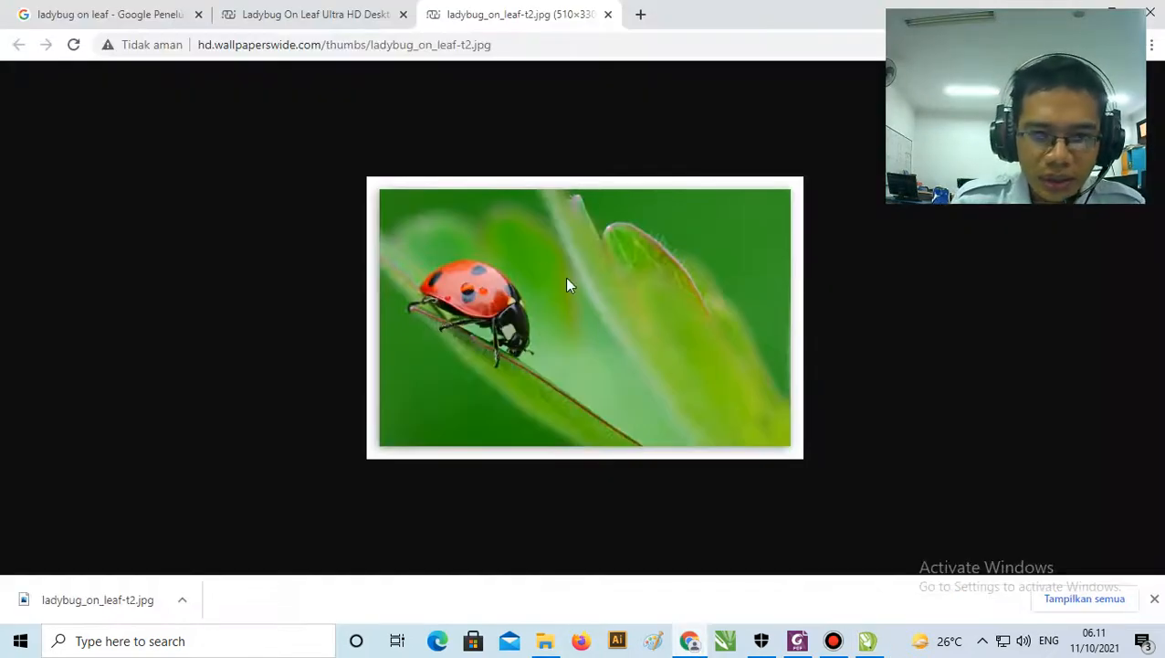
click(290, 13)
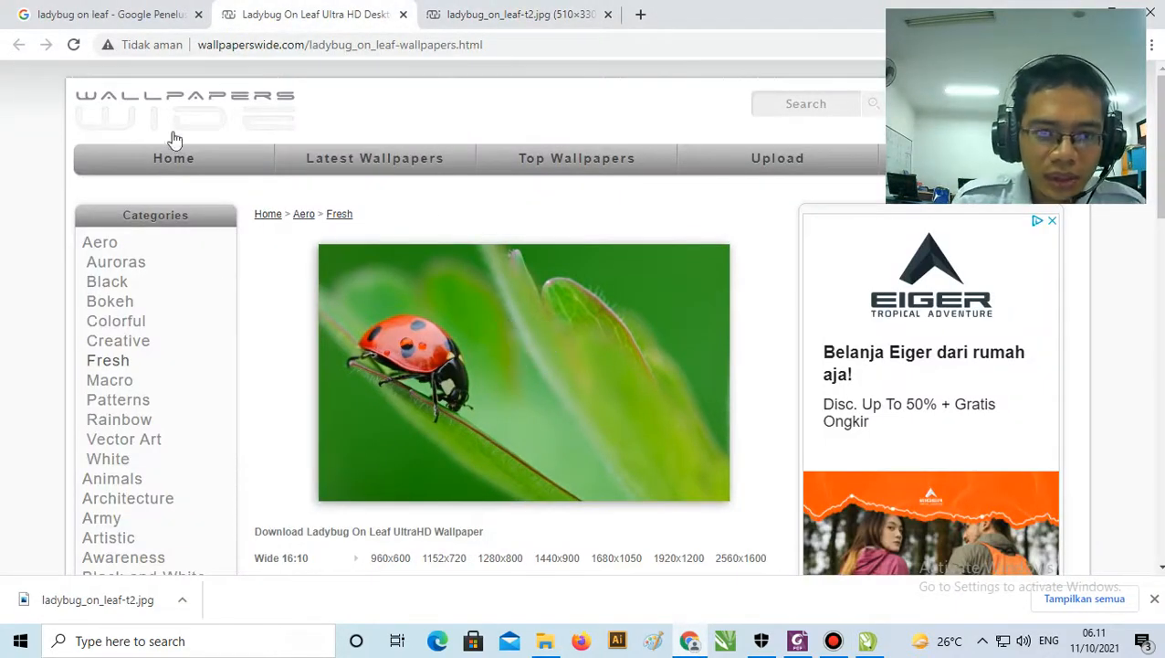
click(62, 9)
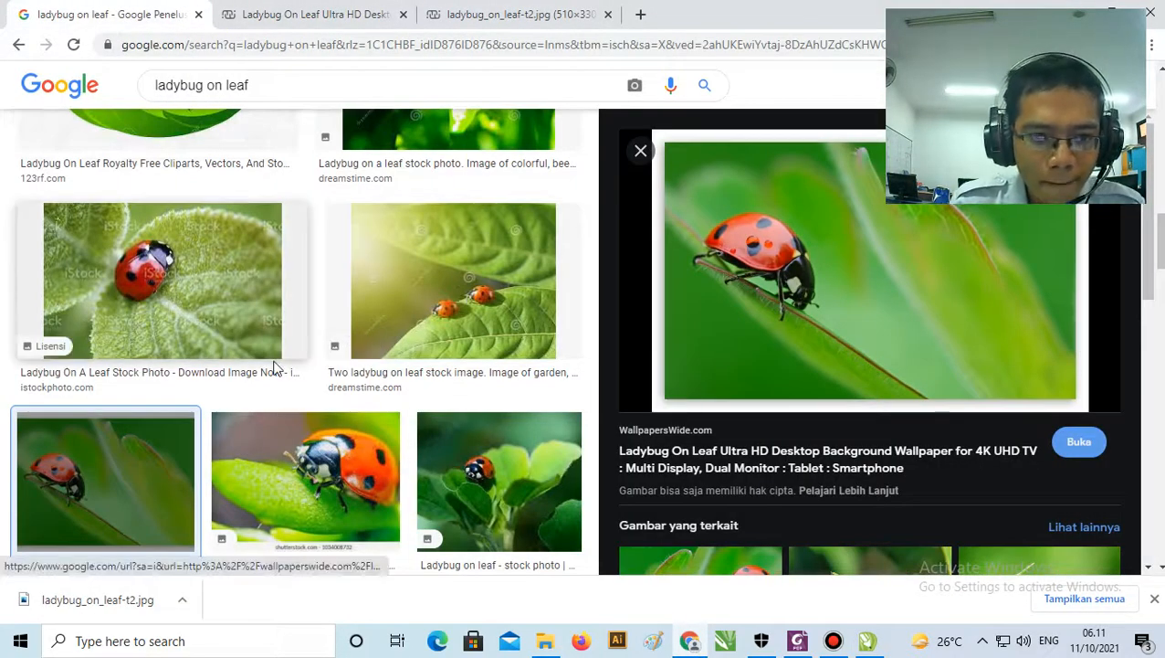
scroll(274, 361, down, 2)
scroll(273, 359, up, 2)
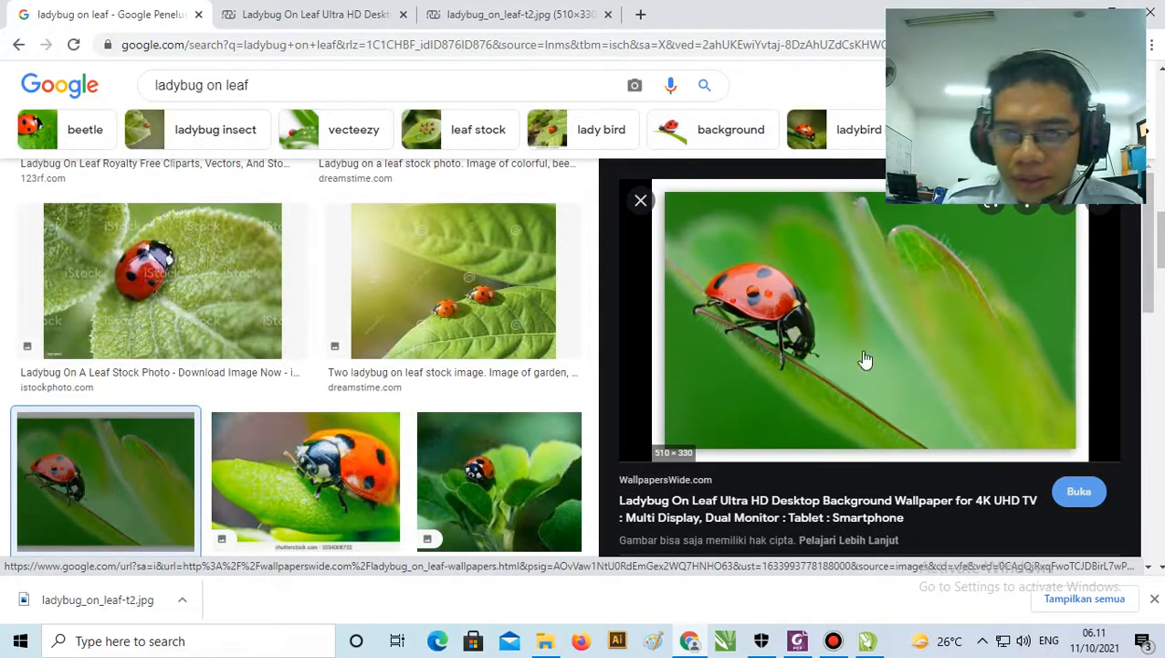
- Return to CorelDRAW and create the A4 portrait document Untitled-1, 21,0 x 29,7 cm, in CMYK at 96 dpi
click(867, 640)
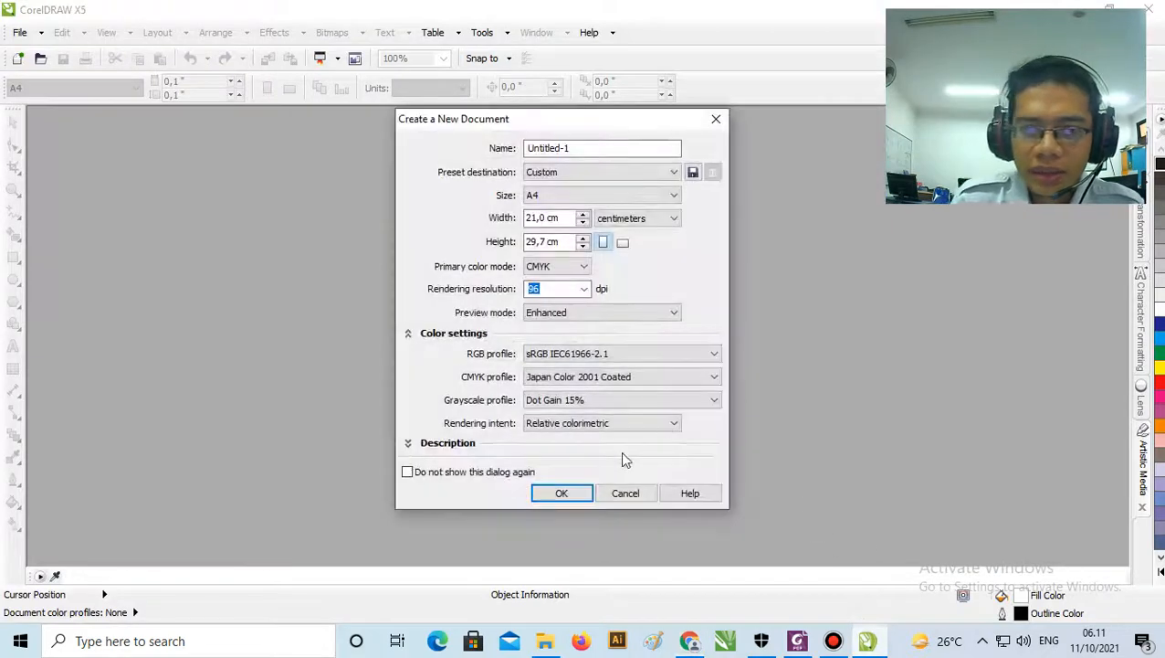
click(561, 494)
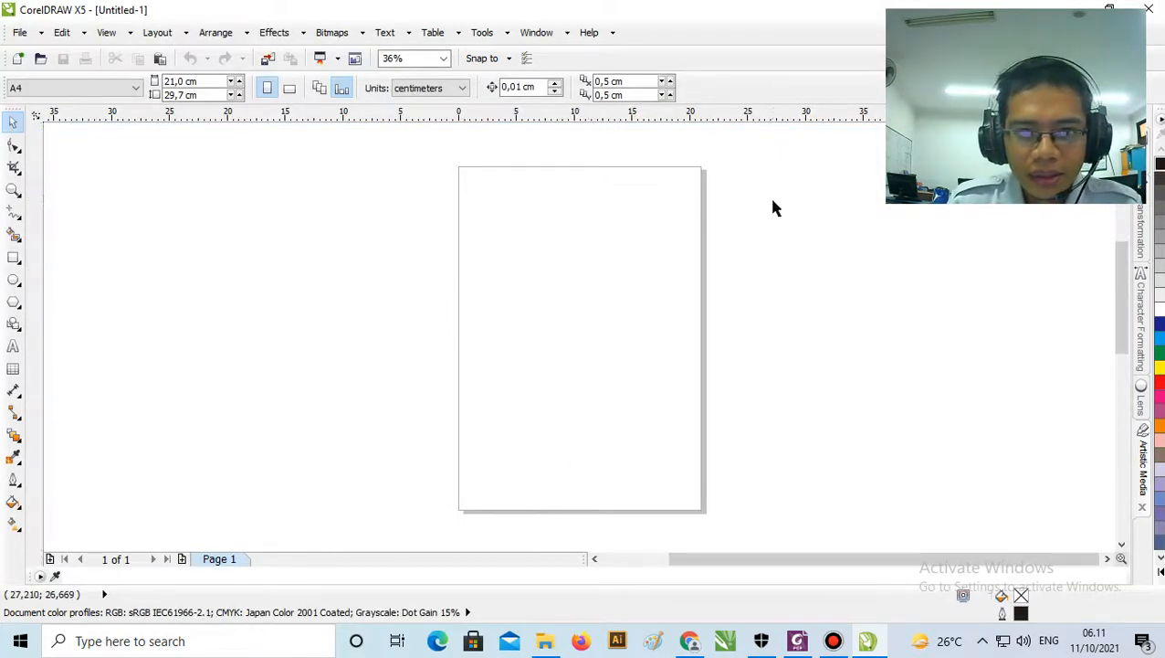
scroll(768, 194, up, 2)
scroll(600, 270, down, 2)
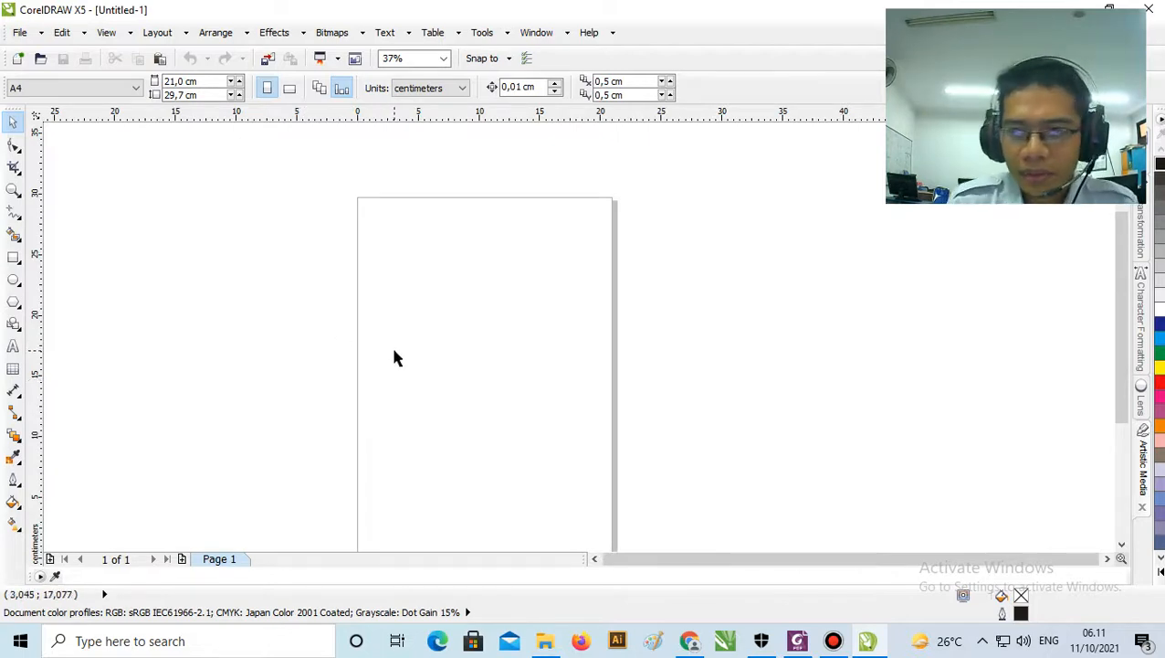
click(20, 32)
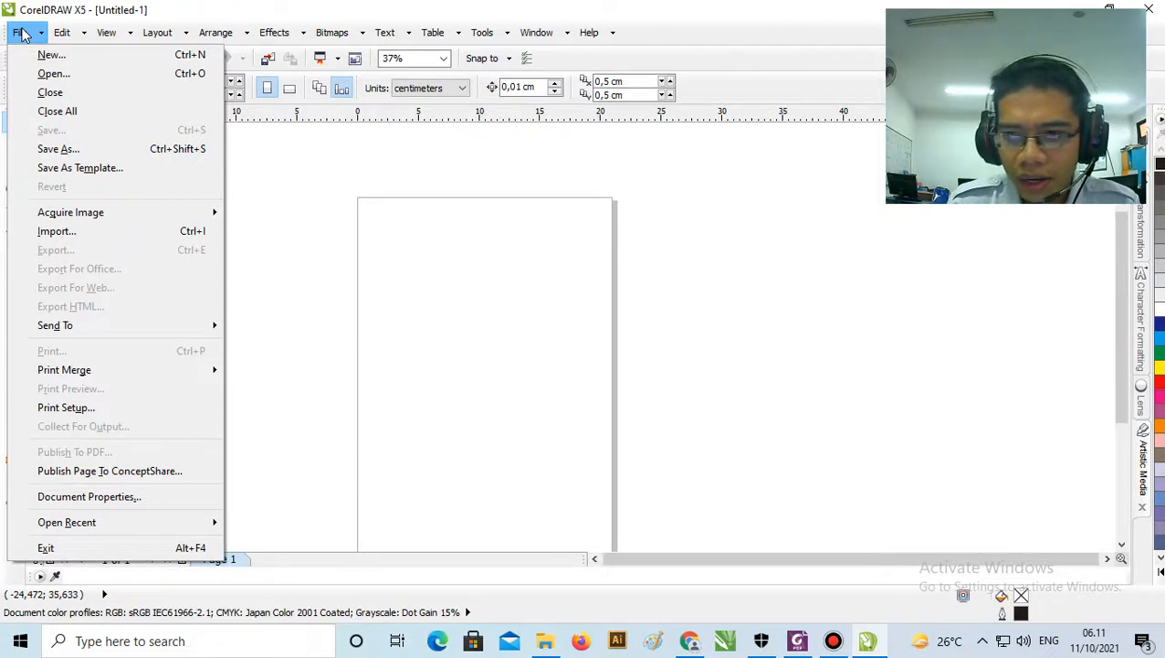
click(123, 237)
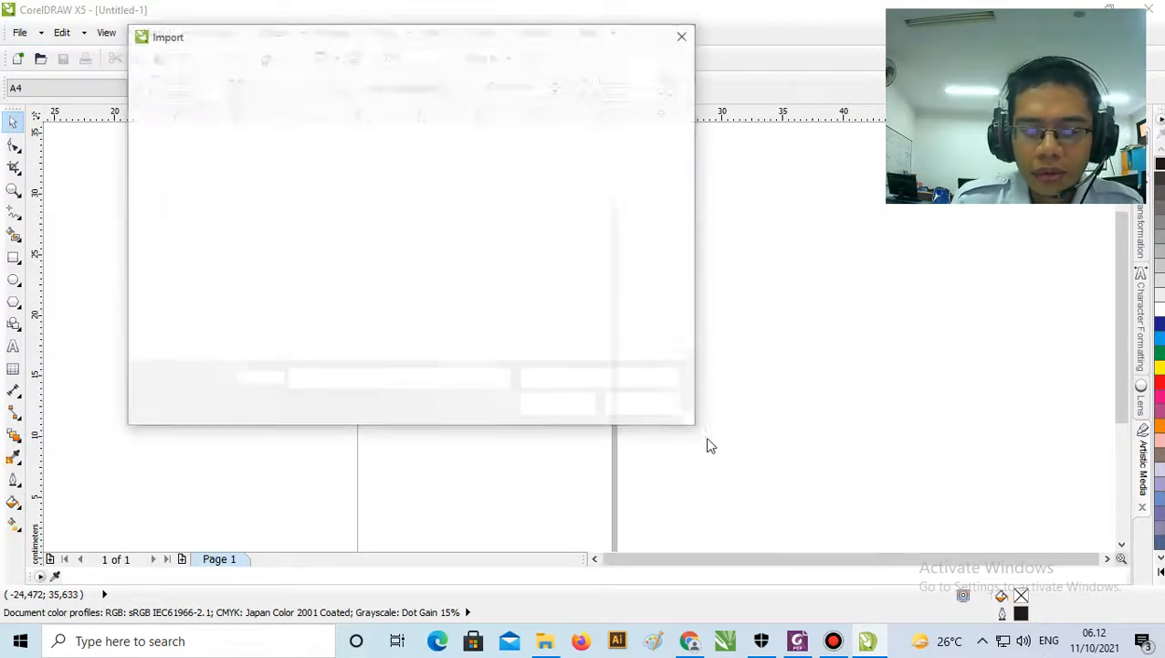
click(654, 402)
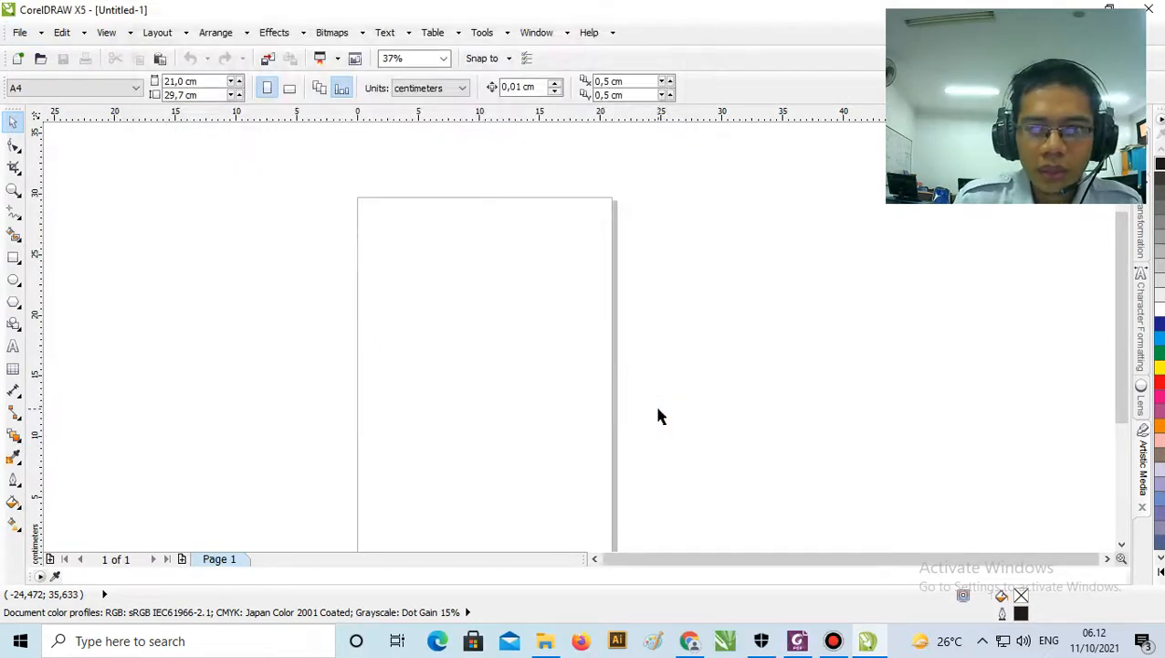
- Start an image import and browse the Pictures folder to locate the file ladybug_on_leaf-t2
click(23, 36)
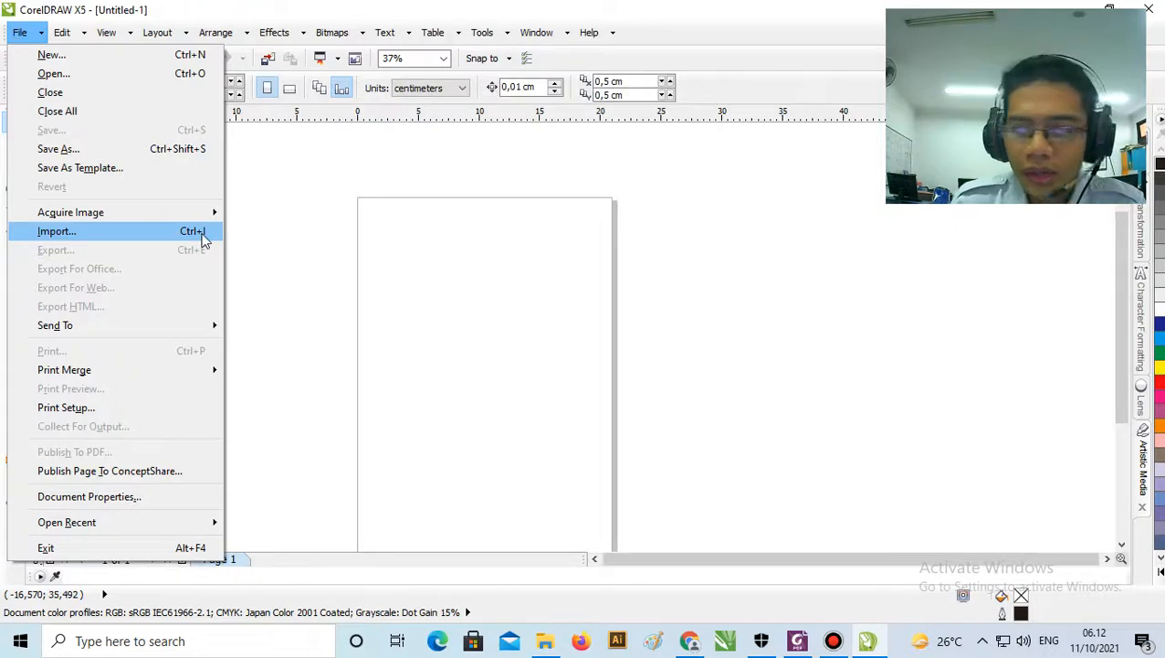
click(125, 234)
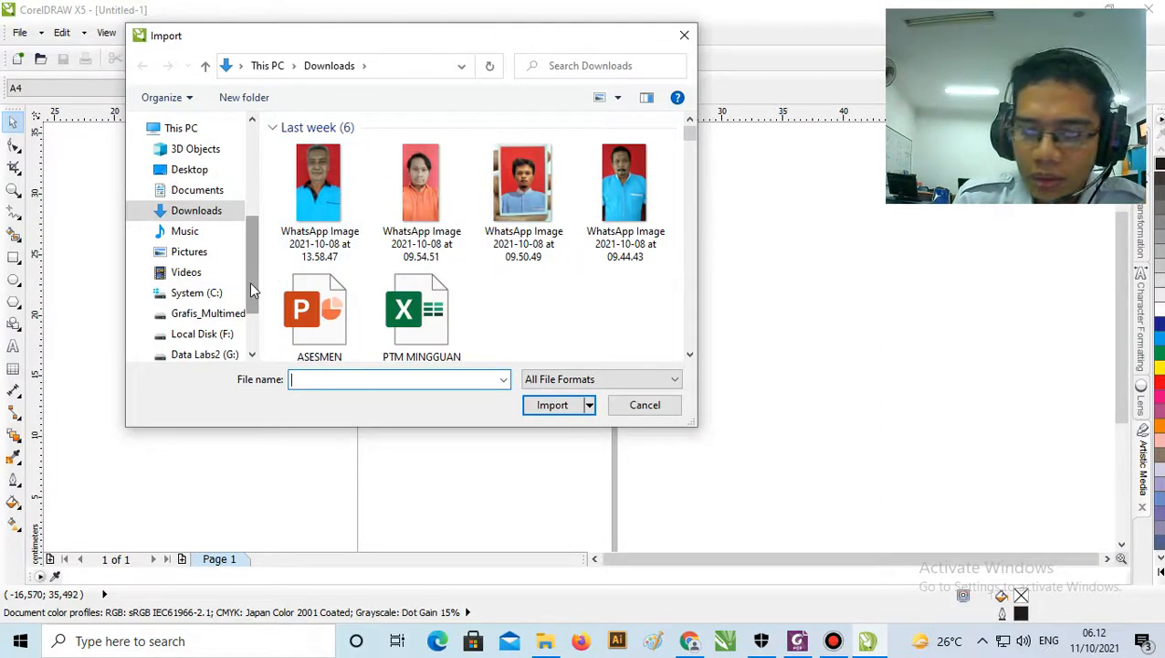
click(190, 253)
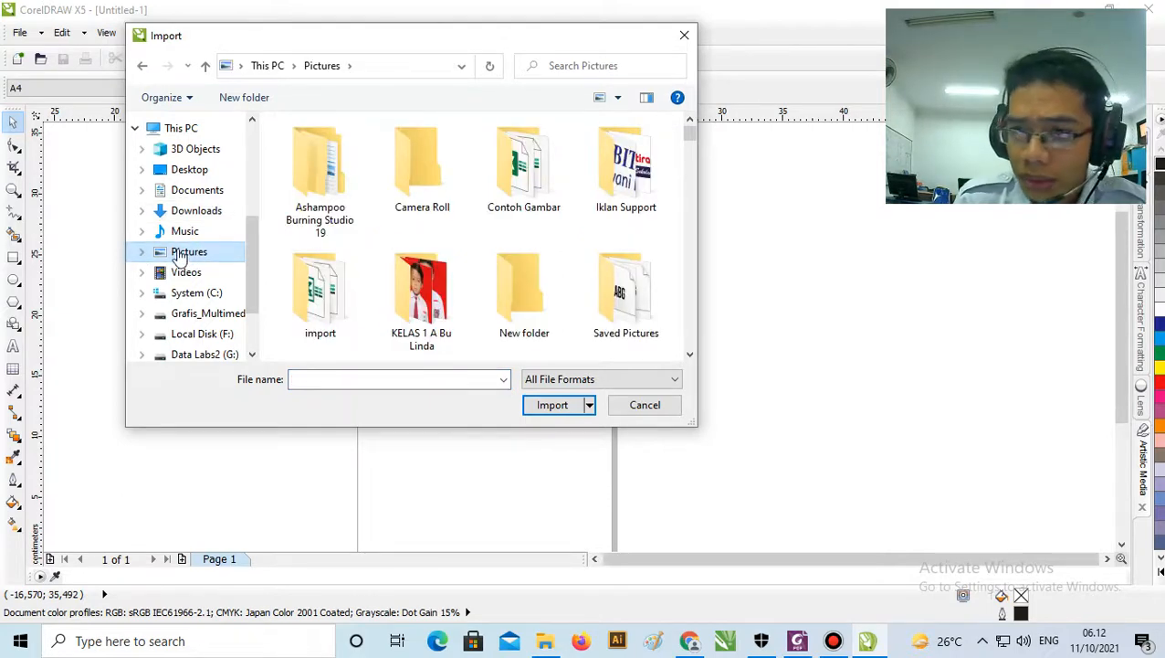
click(690, 358)
click(690, 358)
click(689, 358)
click(690, 358)
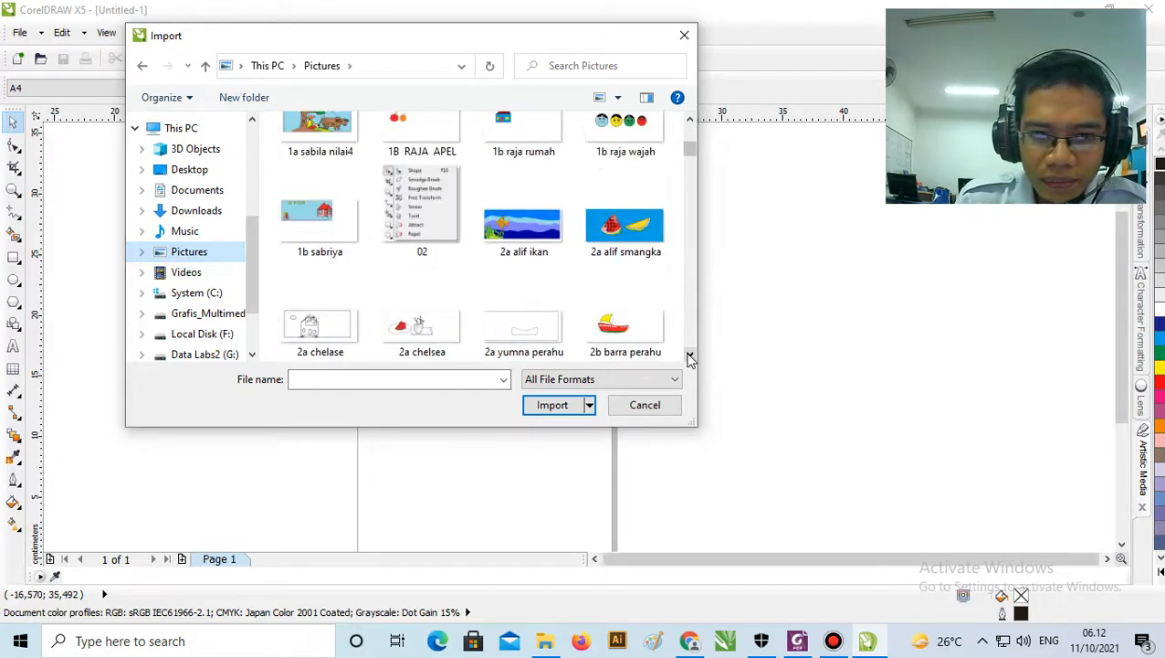
click(690, 358)
click(689, 358)
click(690, 358)
click(689, 358)
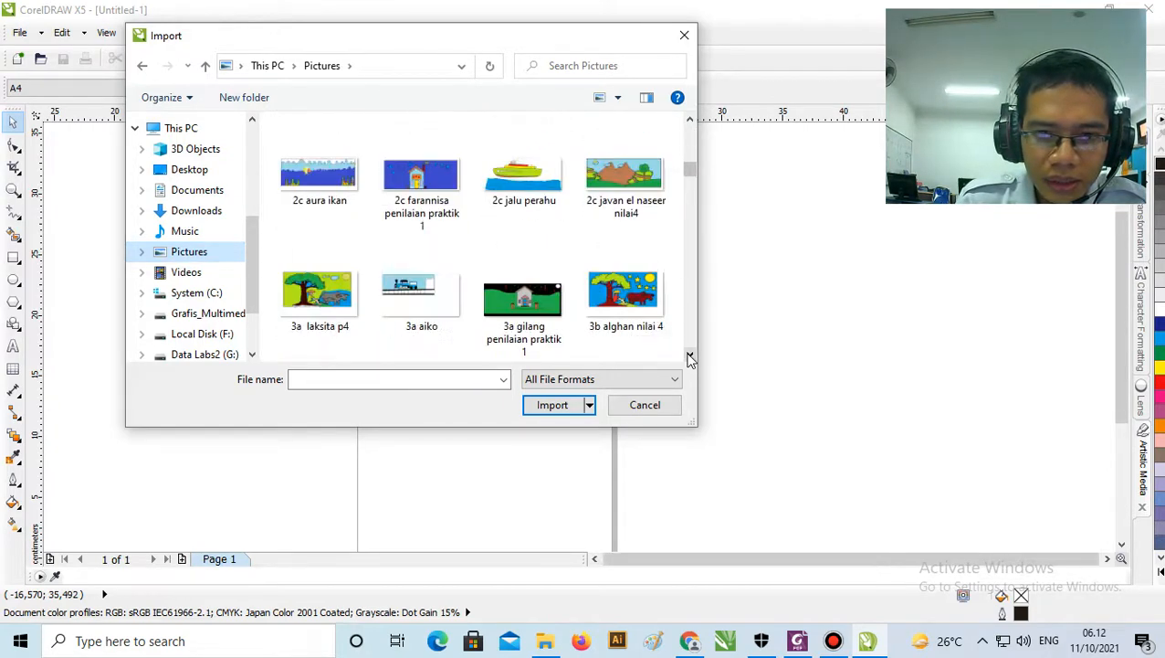
click(689, 358)
click(690, 358)
click(689, 358)
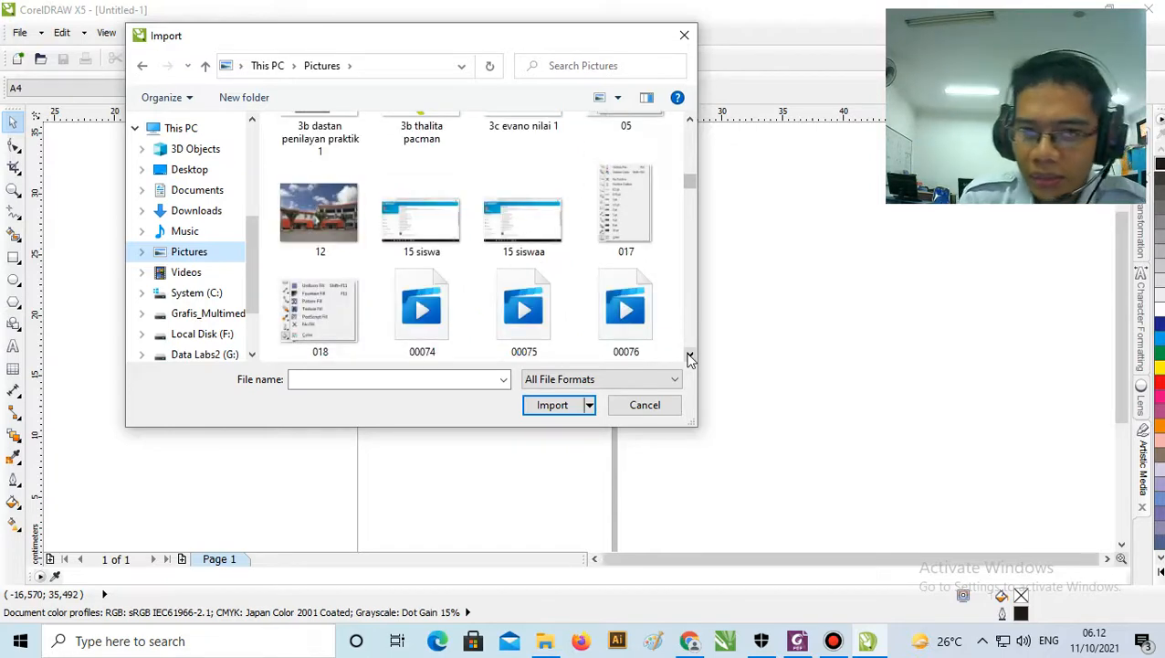
click(689, 358)
click(690, 358)
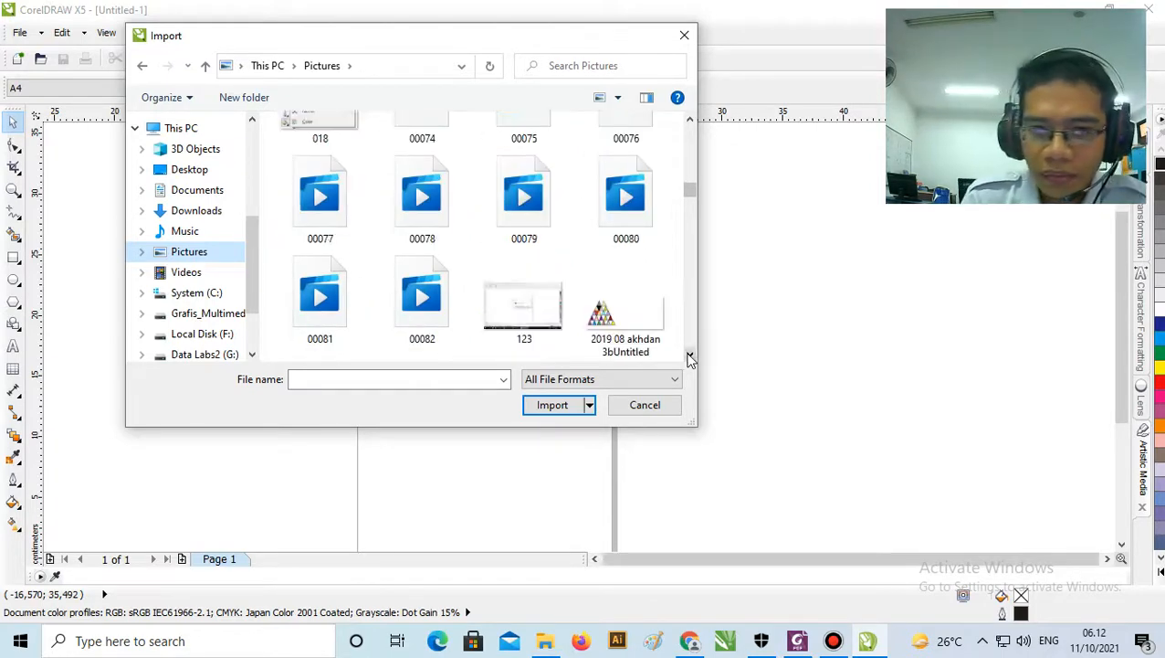
click(690, 358)
click(690, 358)
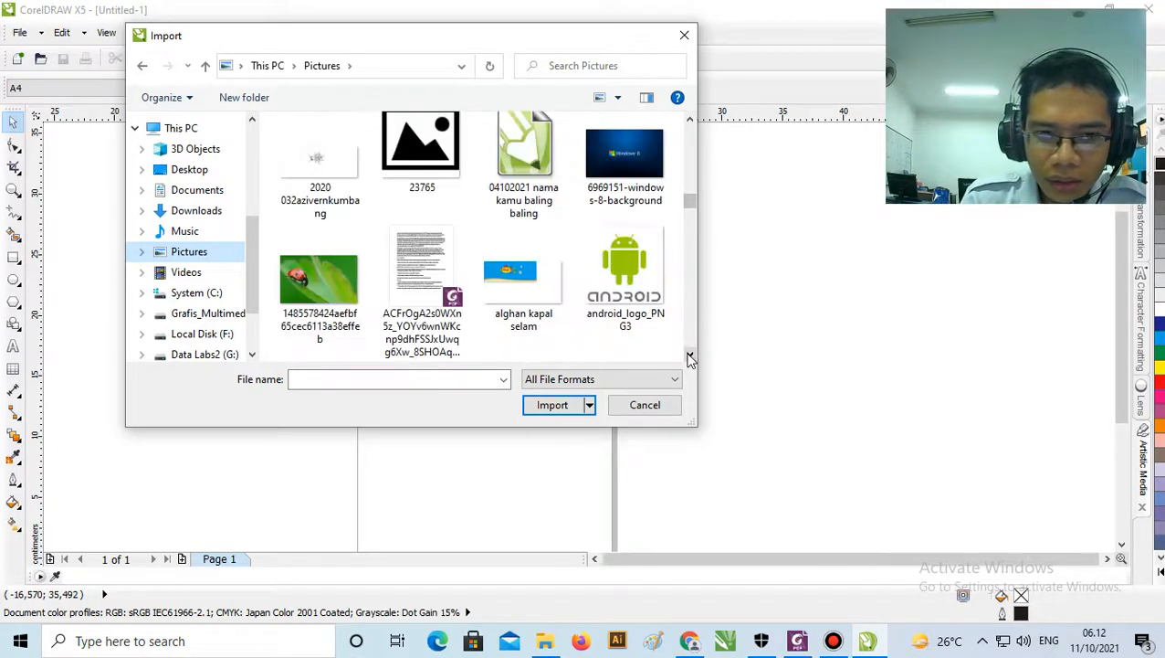
click(689, 358)
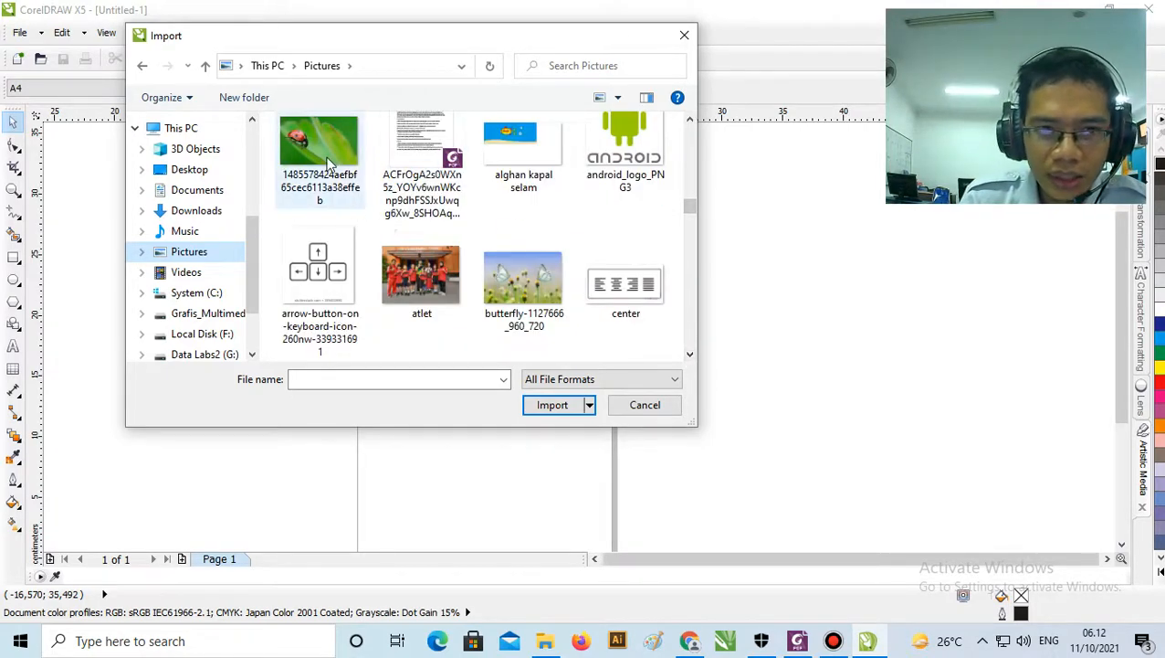
click(689, 356)
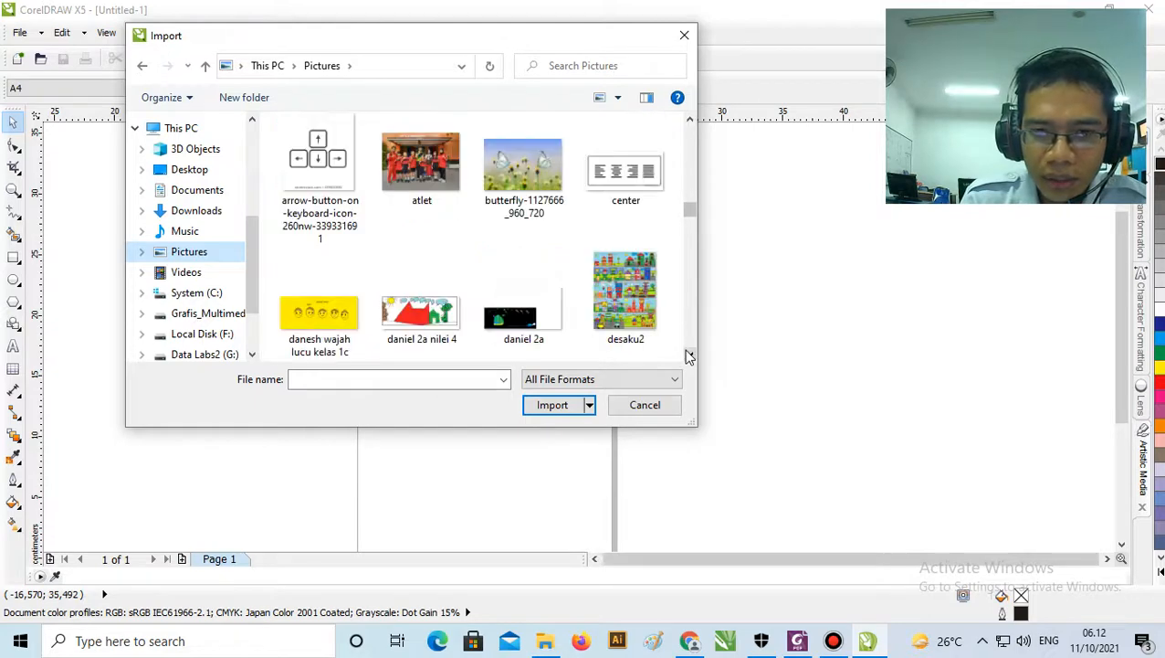
click(689, 356)
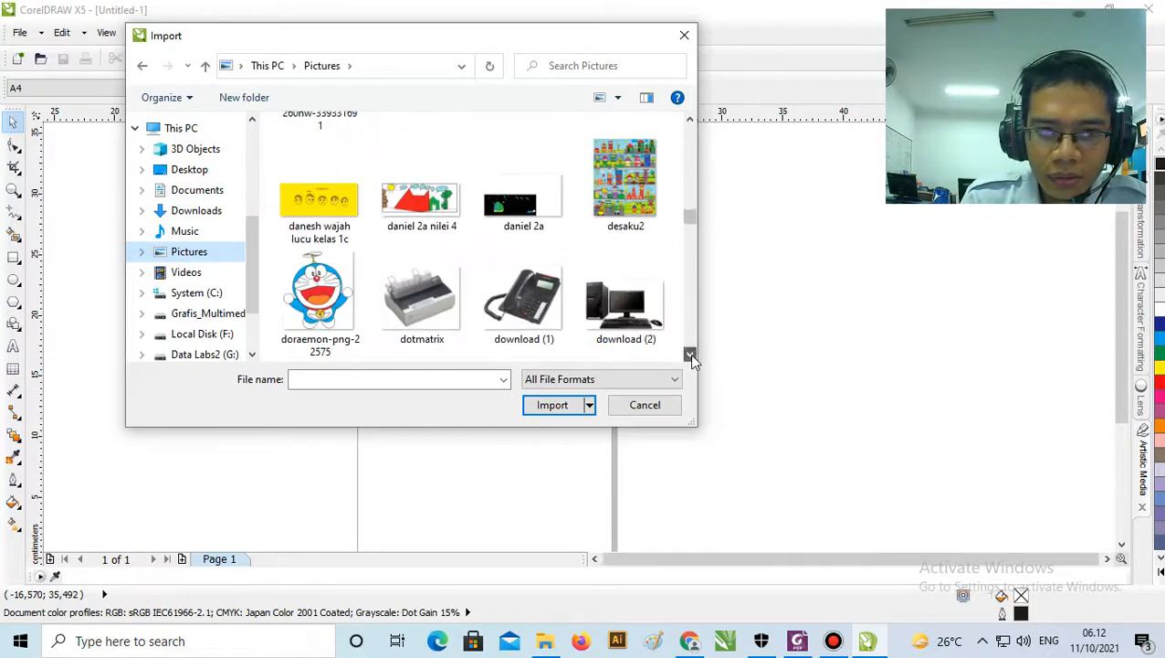
click(690, 358)
click(690, 356)
click(690, 357)
double_click(689, 356)
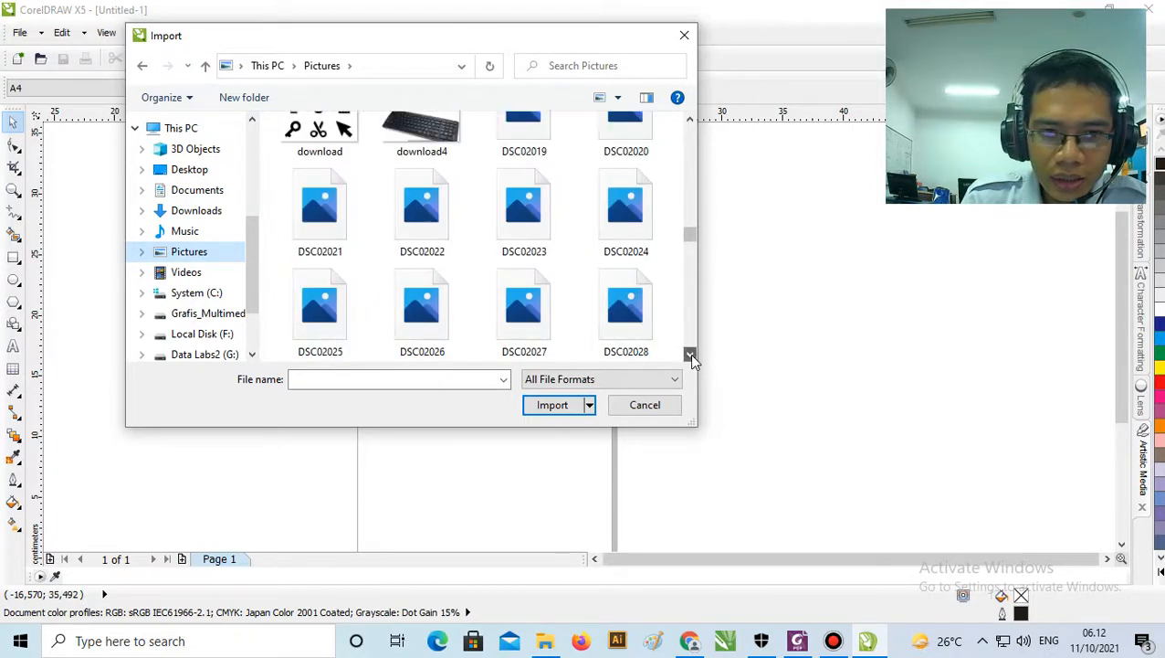
click(690, 356)
click(689, 356)
click(690, 356)
click(690, 356)
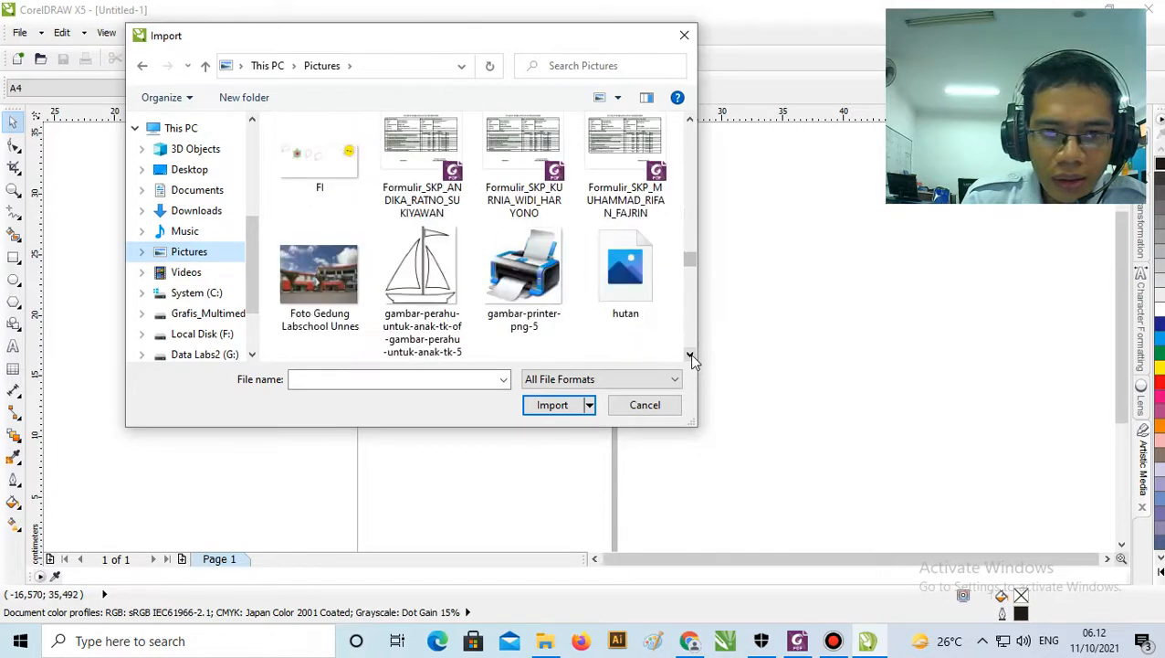
click(690, 356)
click(689, 356)
click(690, 356)
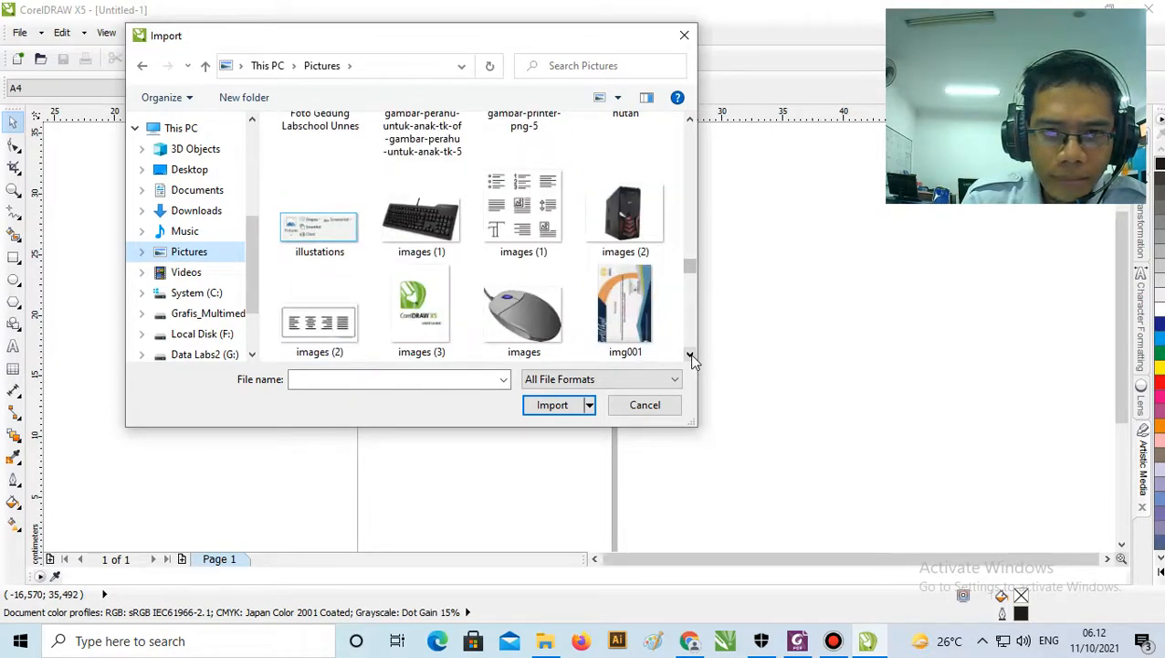
click(689, 357)
click(689, 356)
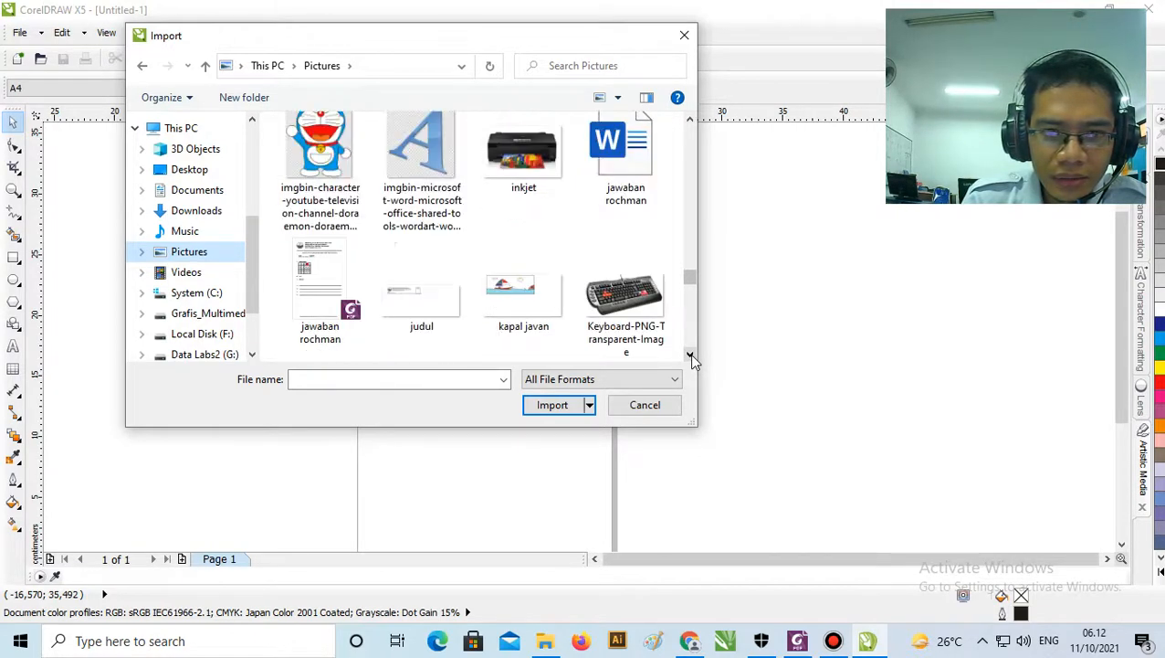
click(689, 356)
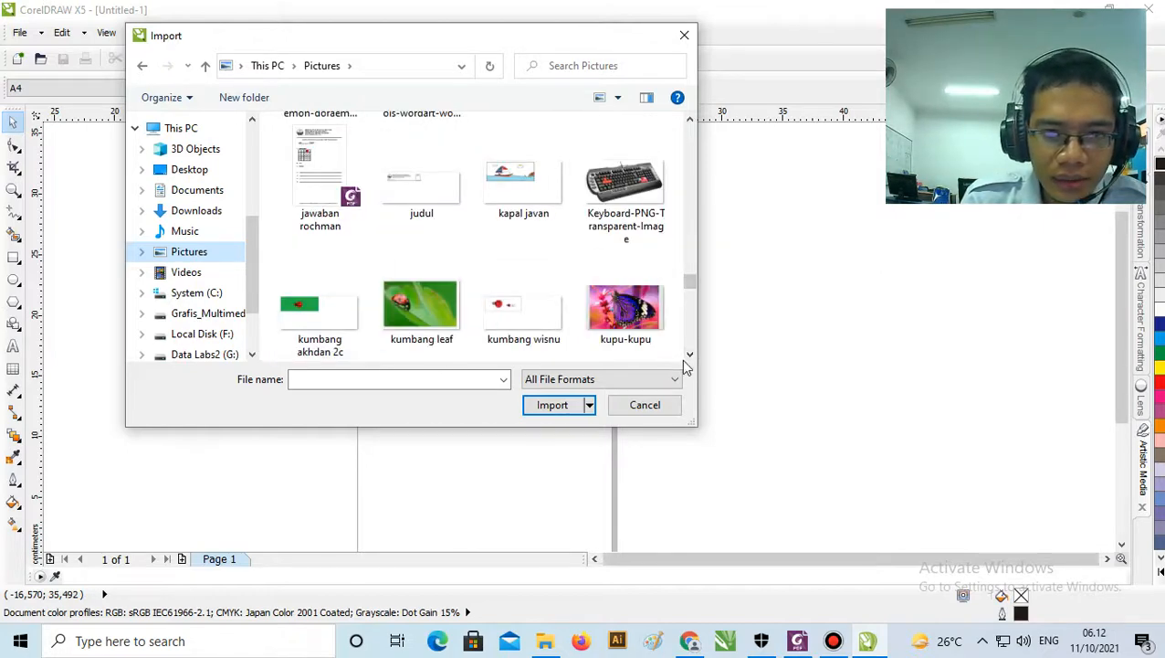
click(689, 355)
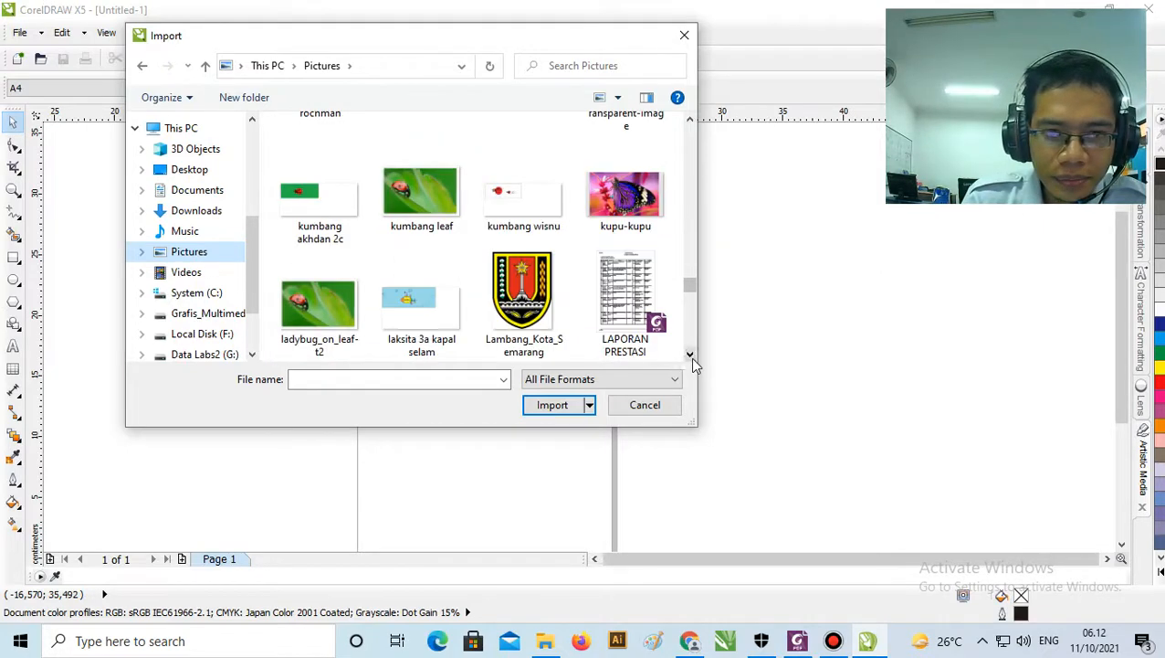
- Import ladybug_on_leaf-t2 about 14,3 x 9,2 cm near the page's upper-left corner and undo the placement
click(311, 313)
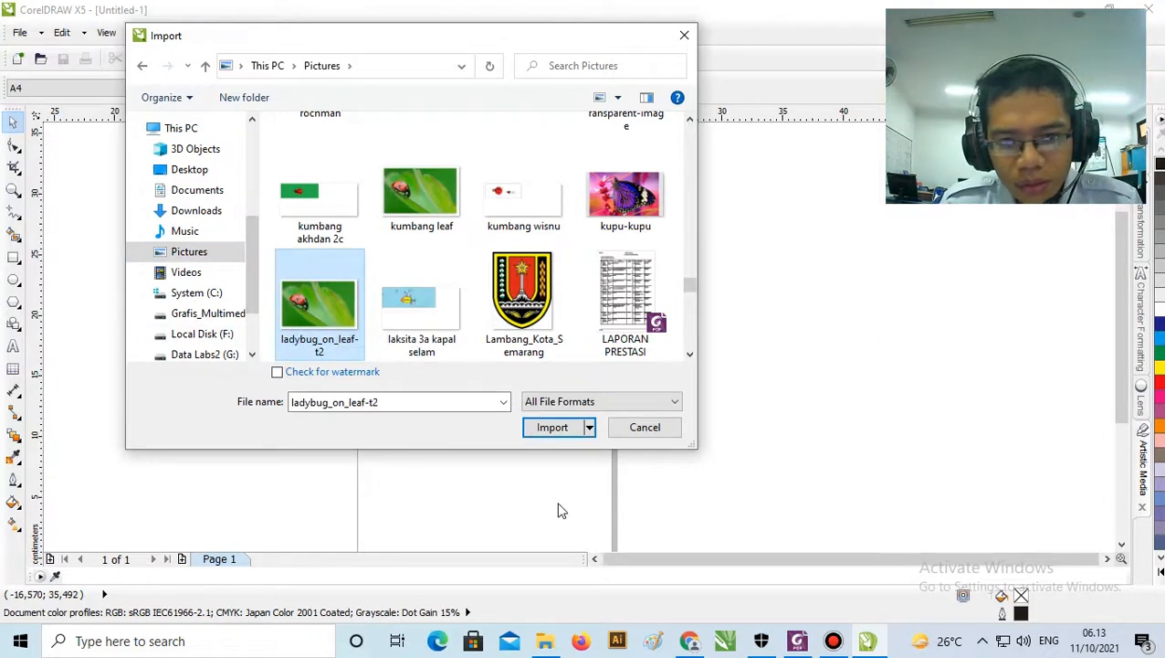
click(557, 430)
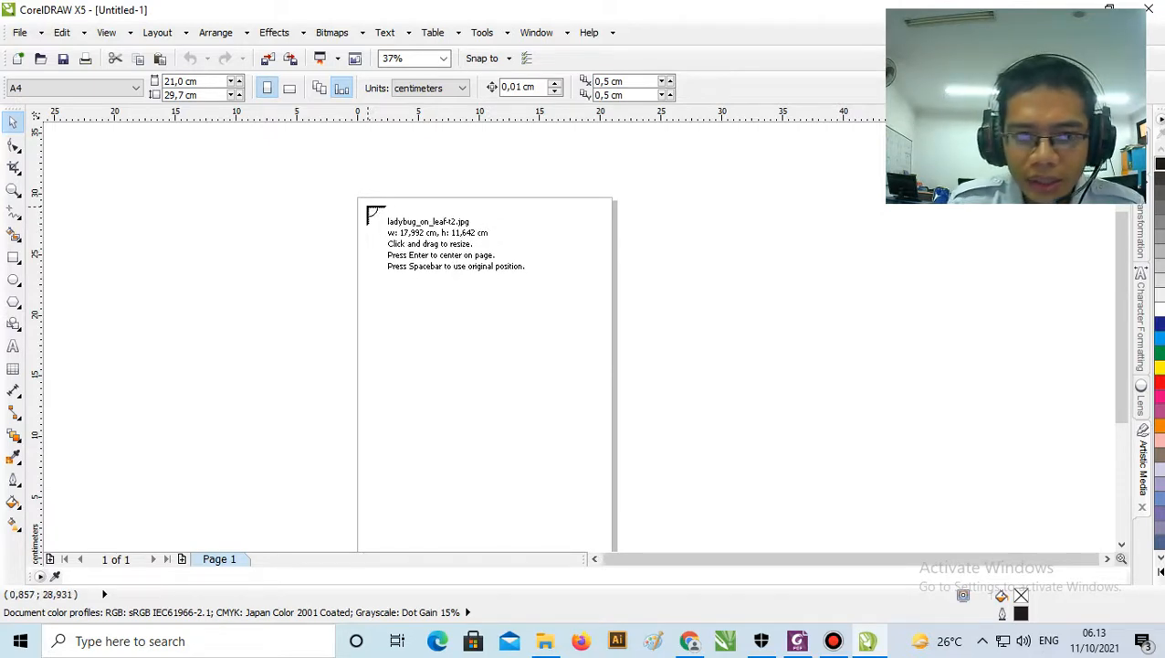
drag(368, 206, 541, 318)
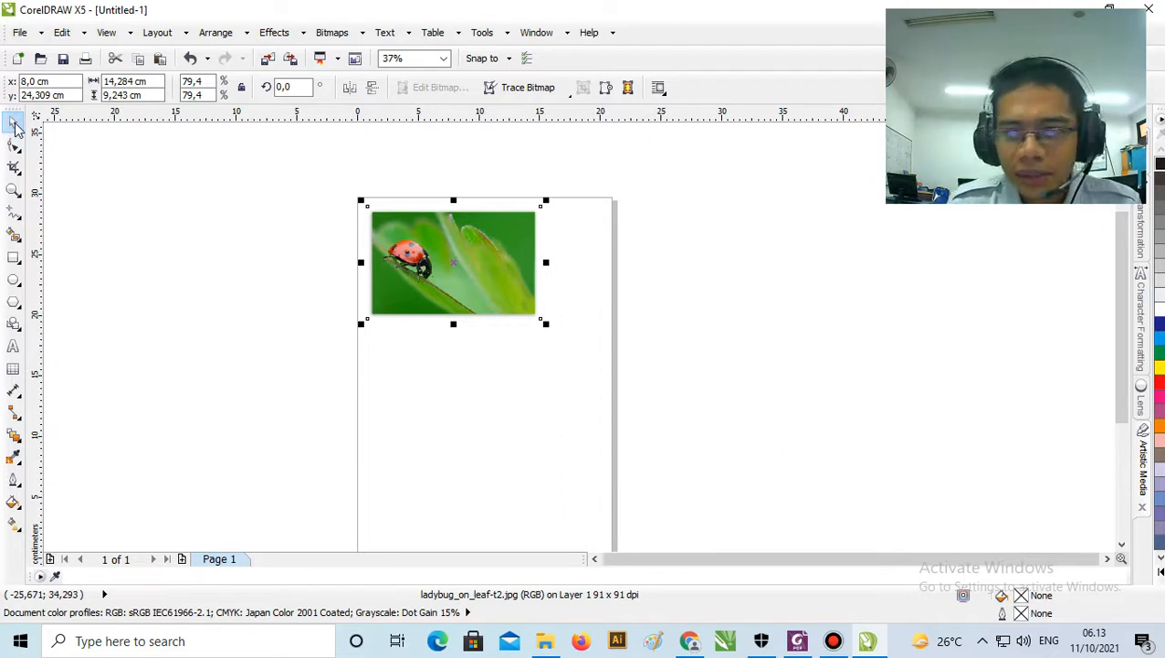
click(190, 58)
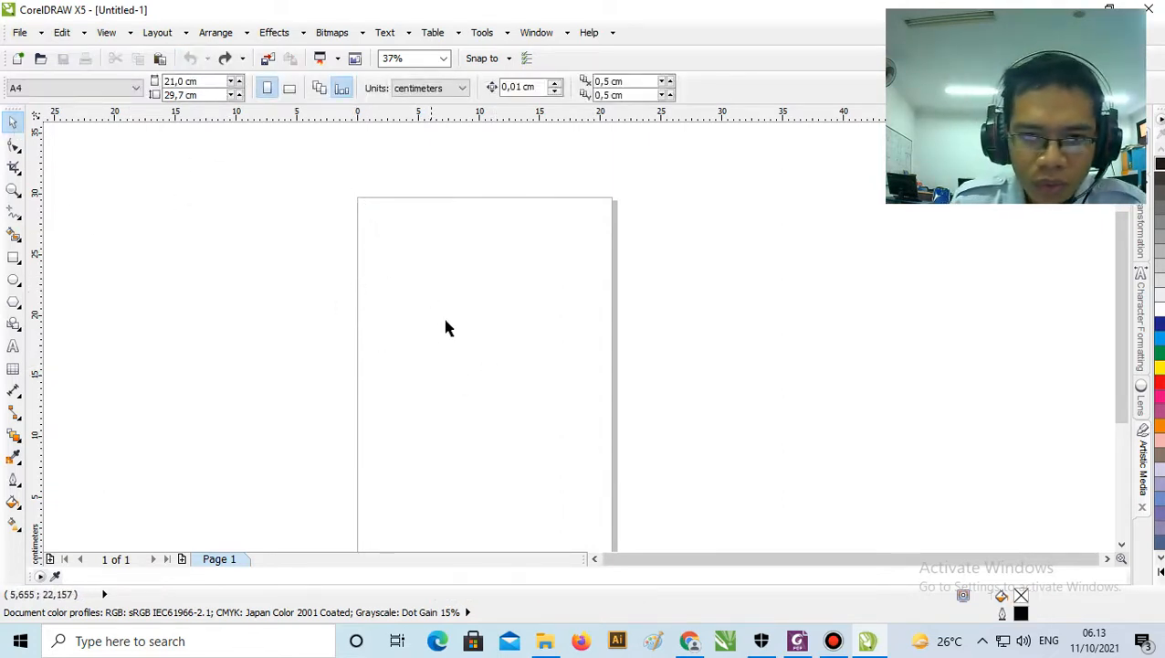
- Import ladybug_on_leaf-t2 from the Pictures folder and place it about 8,1 x 5,3 cm near the page's upper-left corner
click(19, 32)
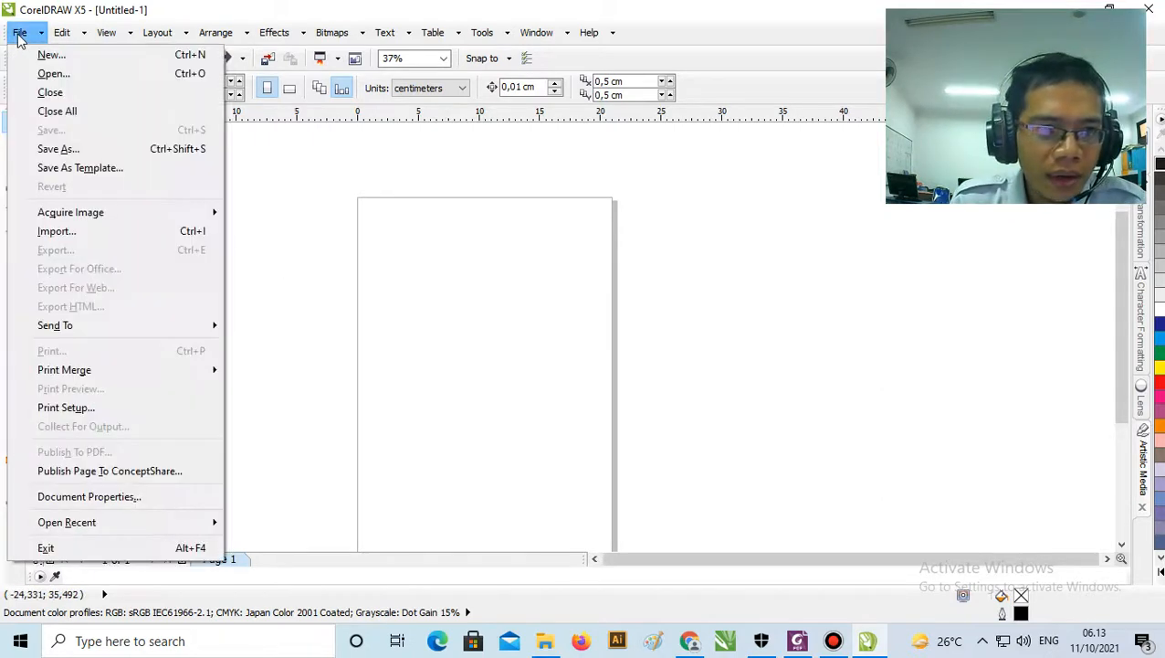
click(92, 235)
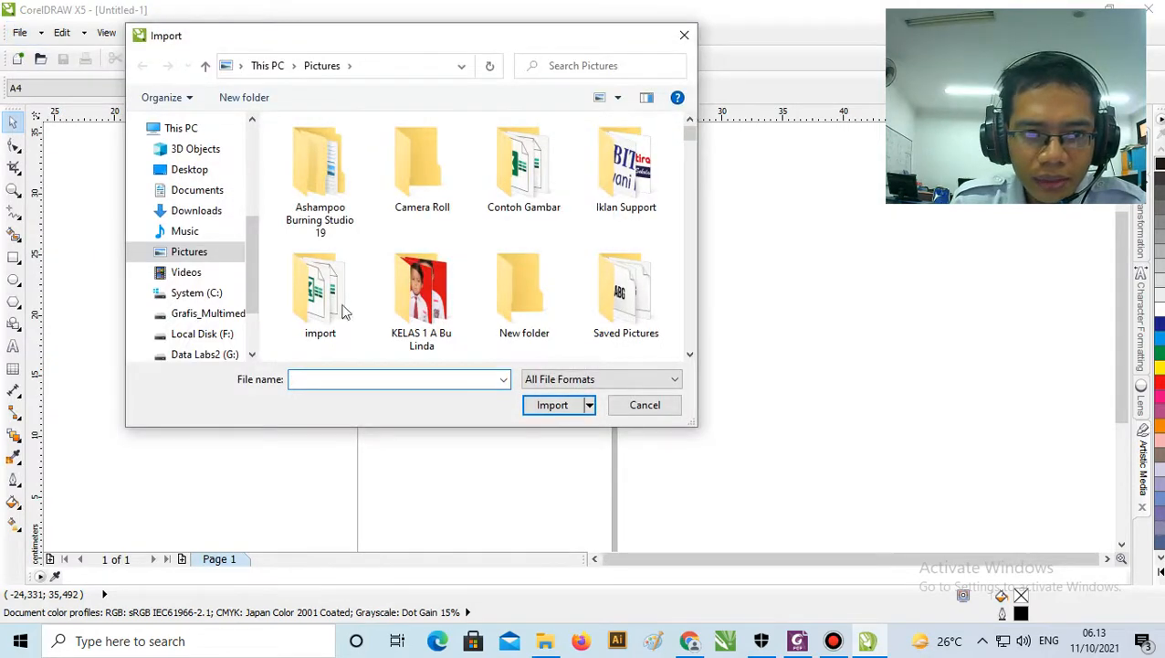
click(188, 256)
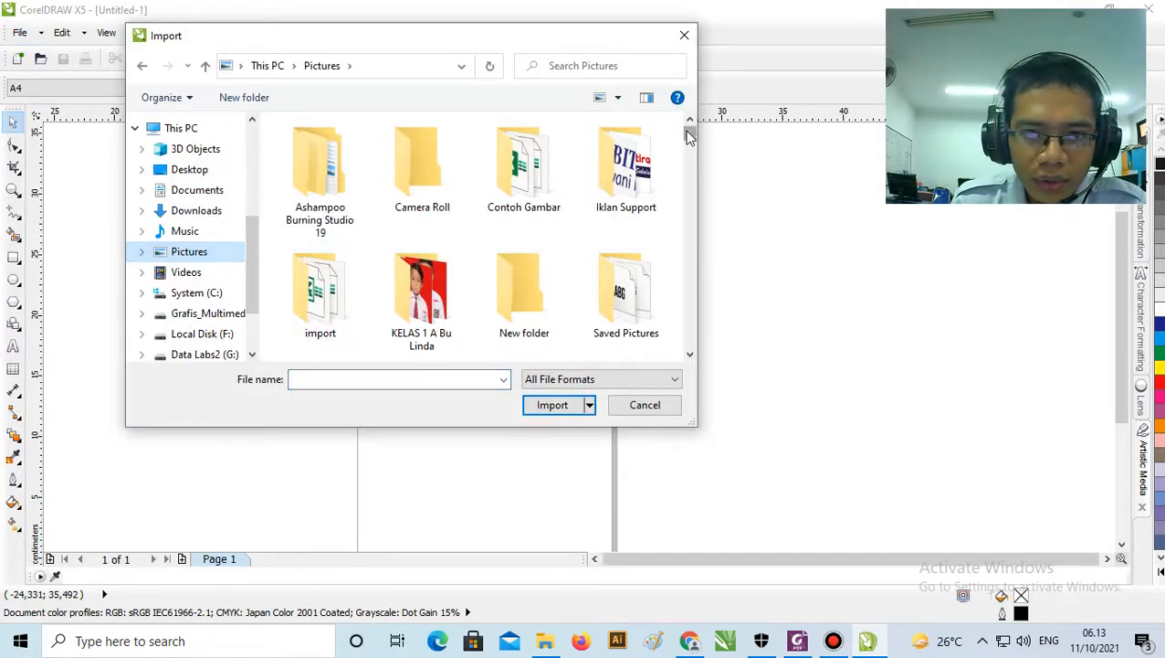
drag(689, 135, 703, 296)
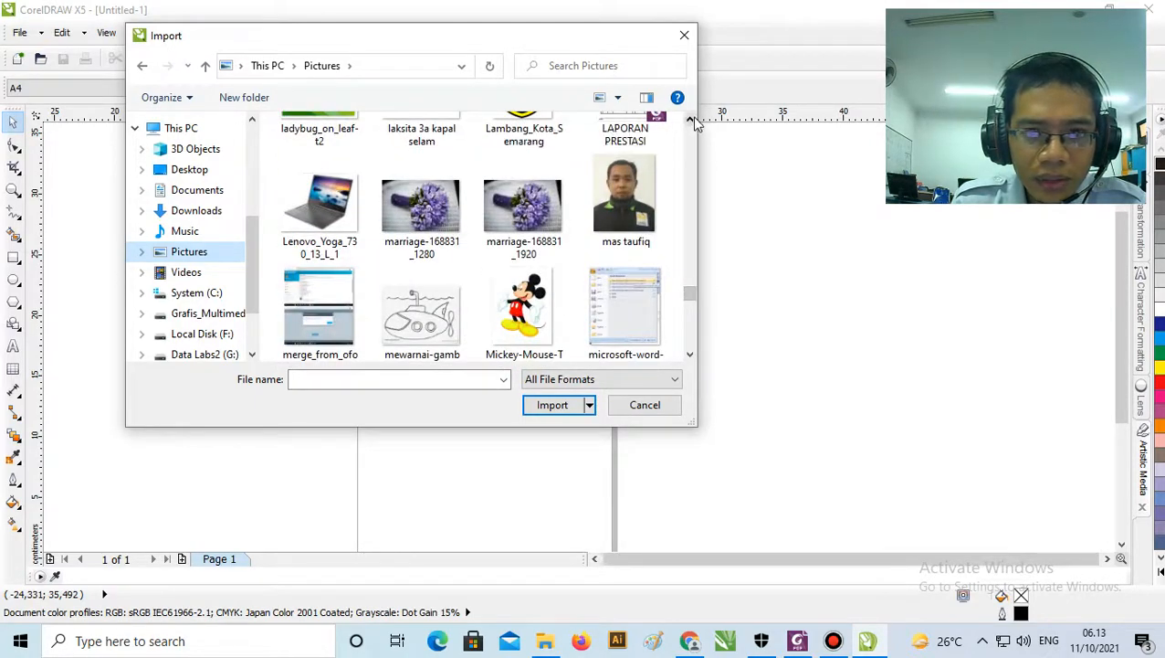
scroll(520, 177, up, 2)
click(320, 242)
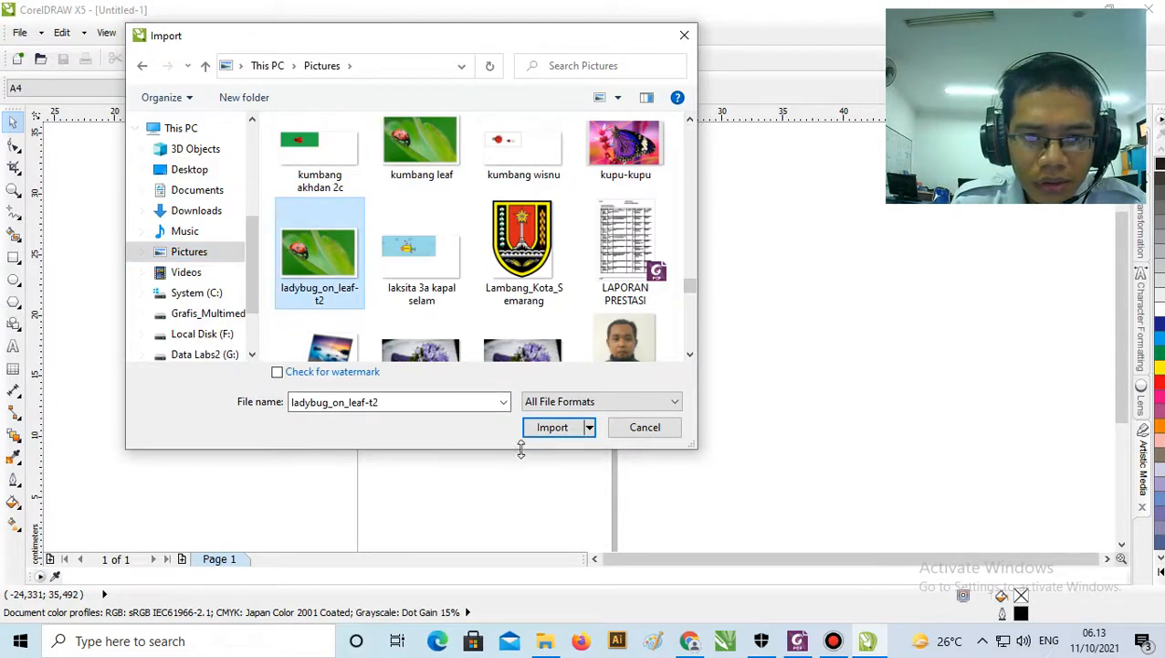
click(548, 427)
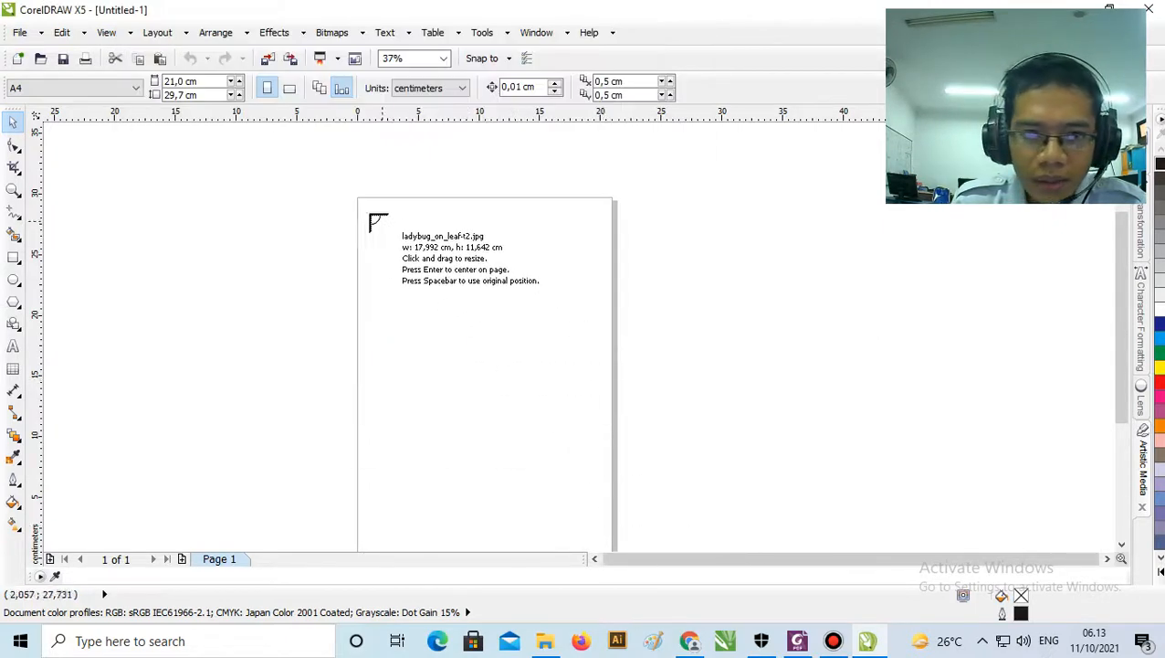
drag(366, 205, 464, 268)
click(502, 257)
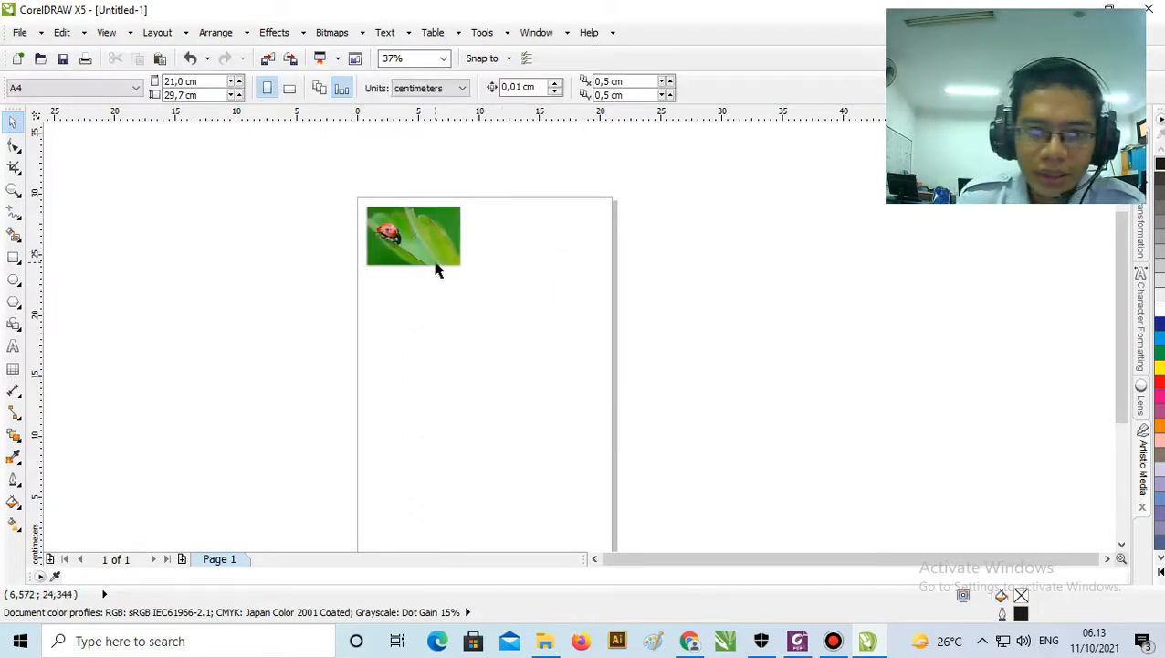
- Inspect the placed ladybug image up close and select it
scroll(423, 220, up, 5)
scroll(422, 220, down, 2)
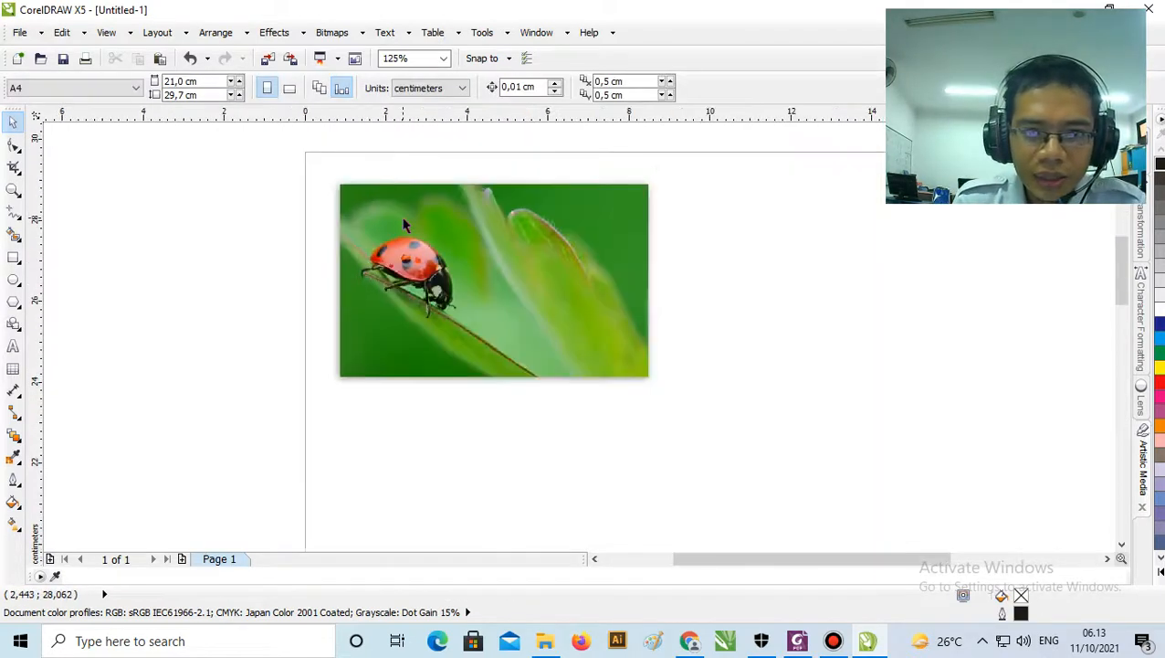
scroll(221, 276, down, 1)
scroll(408, 323, up, 1)
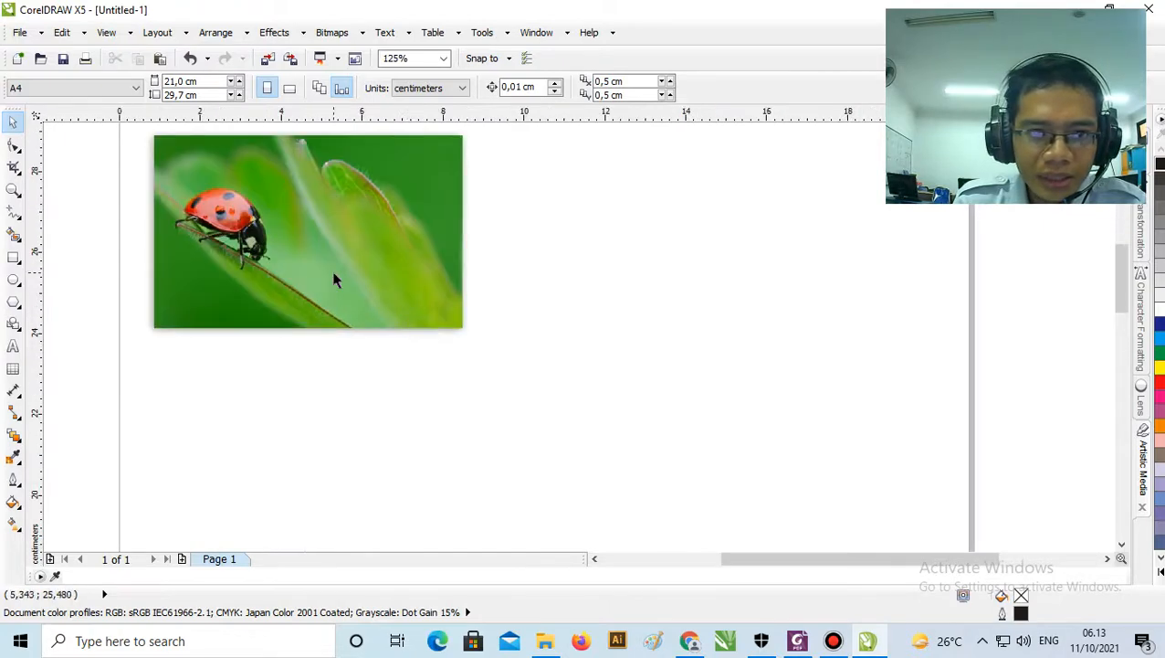
scroll(331, 270, down, 2)
click(333, 276)
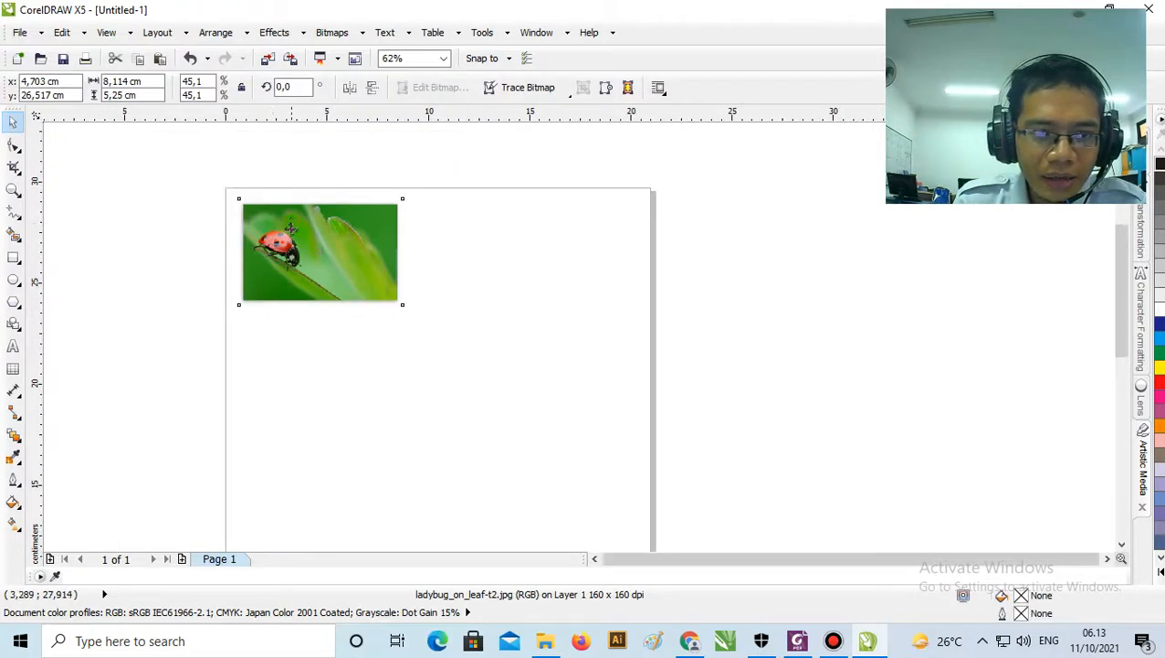
- Move the ladybug image slightly higher and to the right within the page's upper-left corner
click(511, 267)
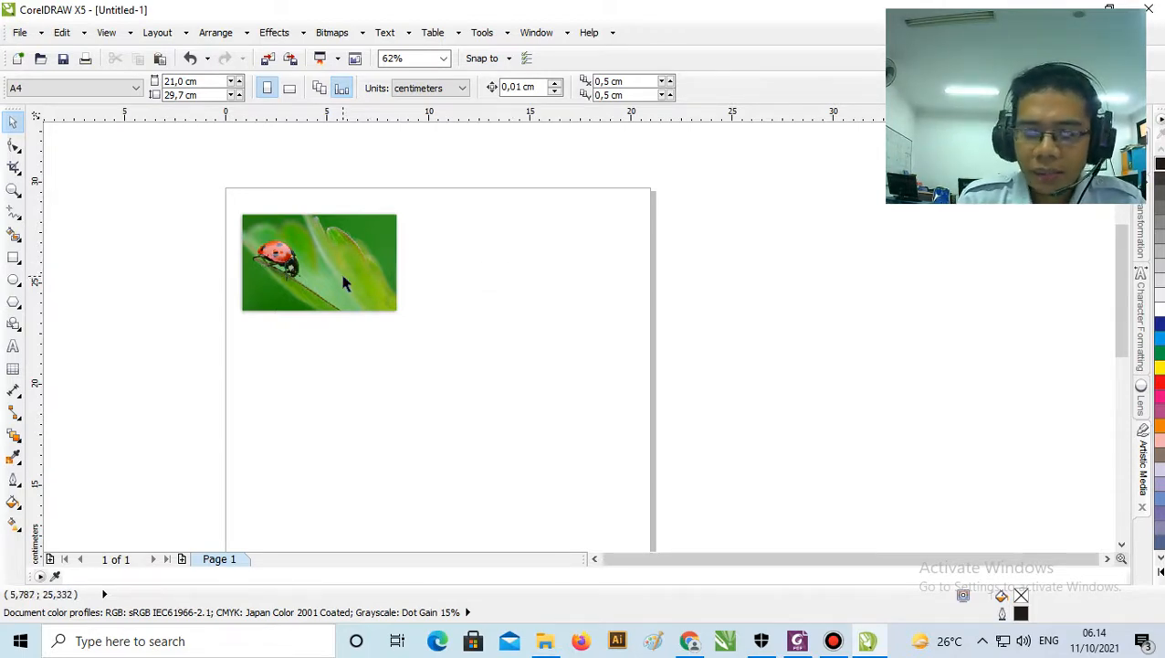
click(314, 266)
scroll(273, 252, up, 1)
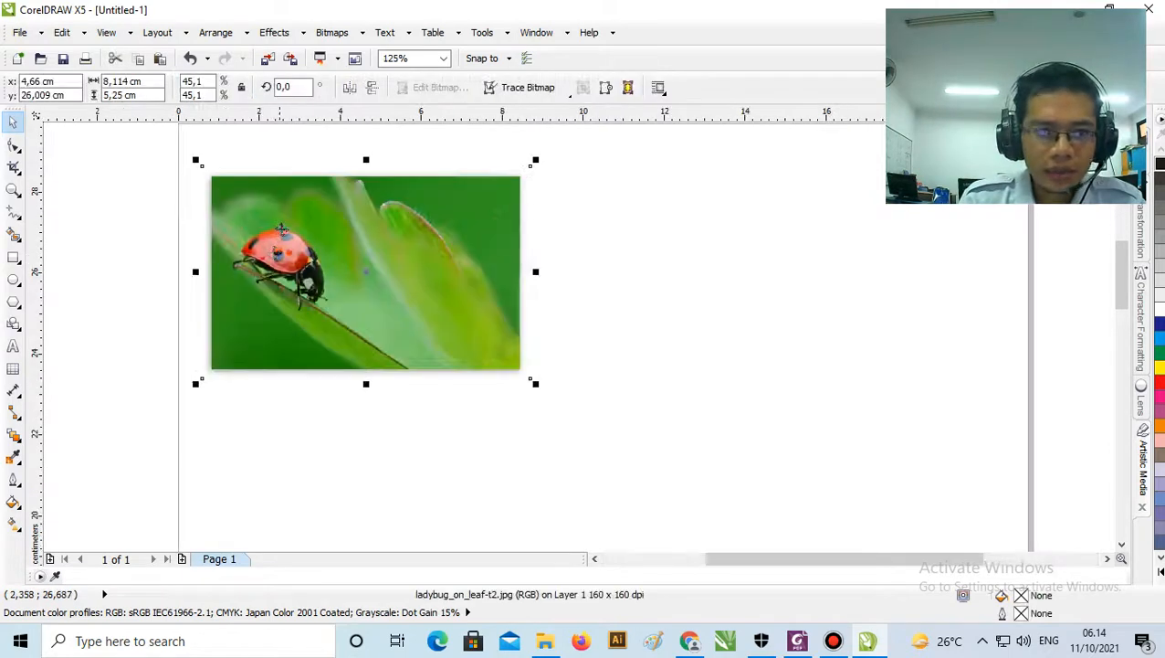
scroll(281, 230, down, 1)
drag(281, 217, 286, 205)
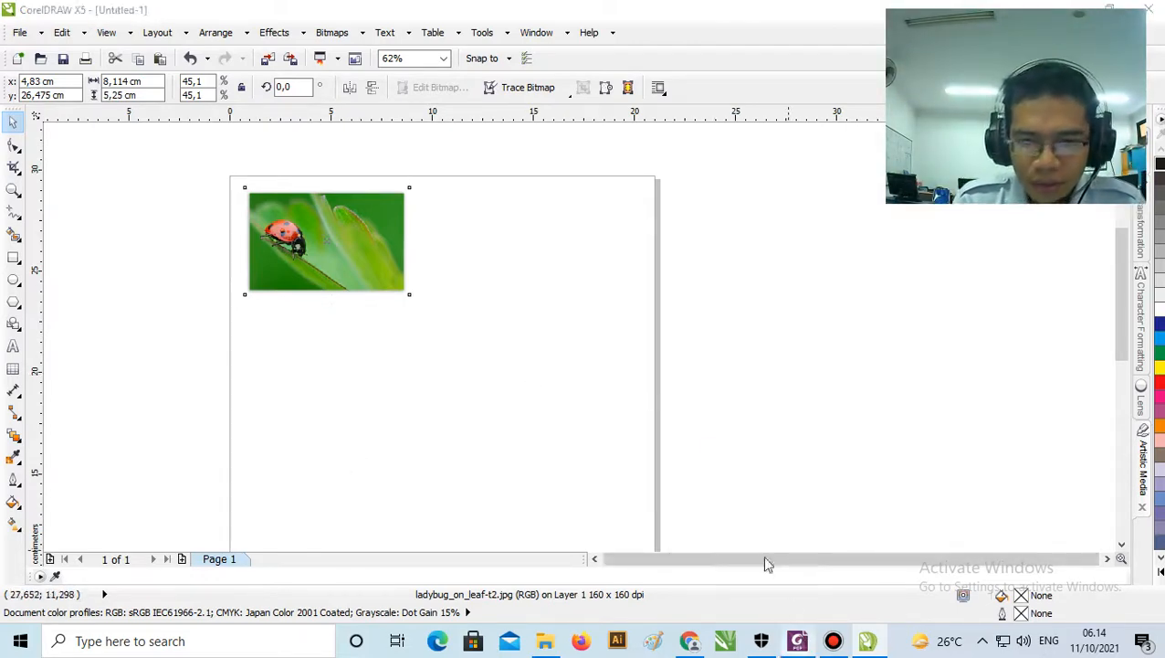
- Switch to the textbook PDF in Foxit PhantomPDF and underline the "Klik Mirror" instruction with the Pencil
key(alt+Tab)
scroll(706, 425, down, 10)
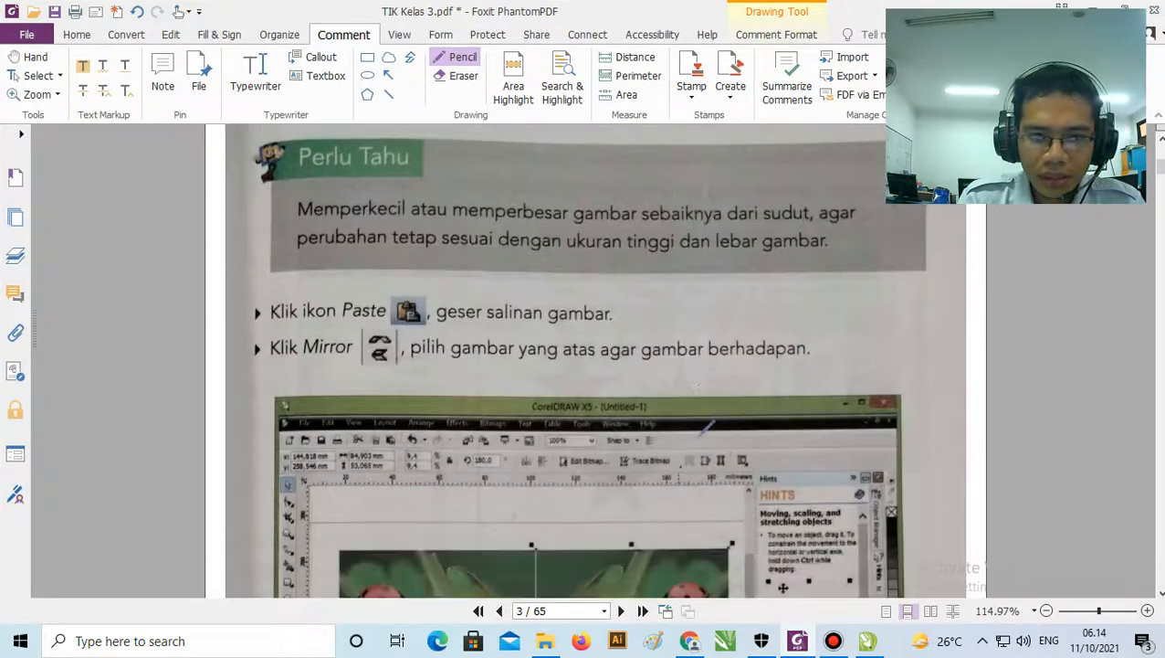
scroll(705, 426, down, 2)
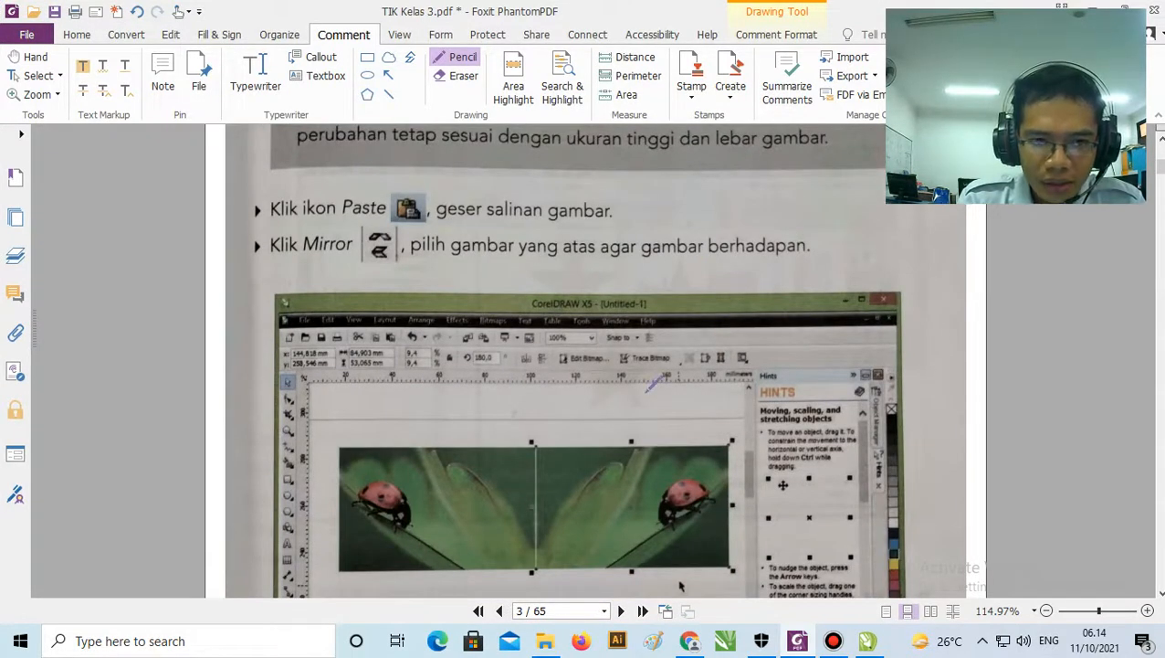
drag(262, 271, 403, 277)
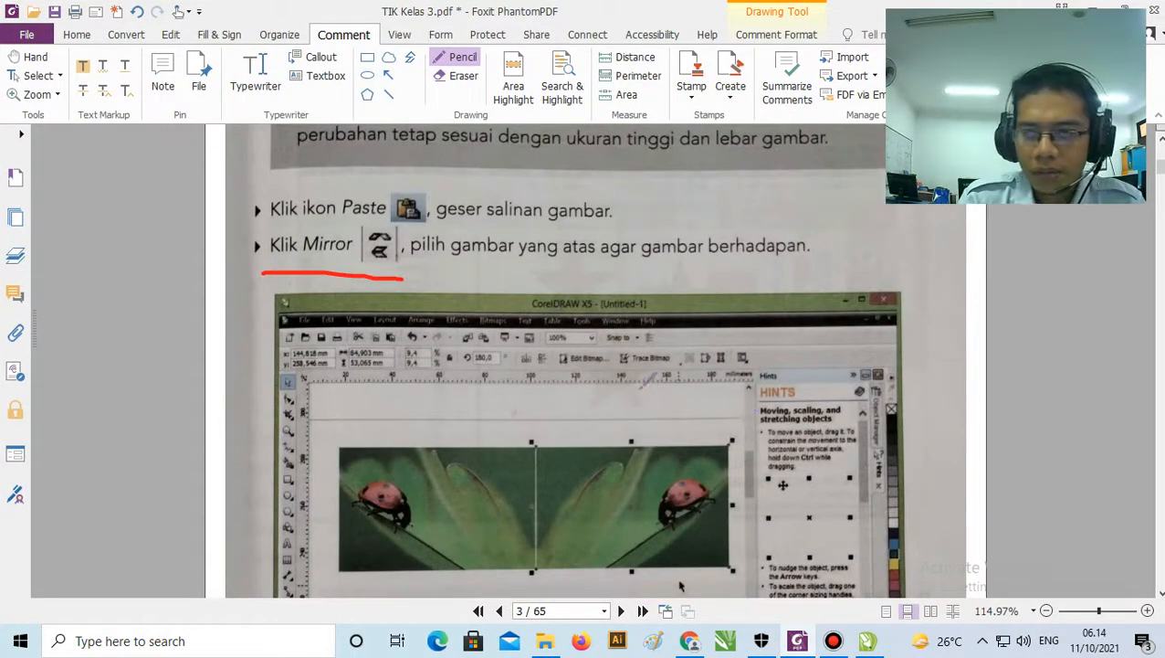
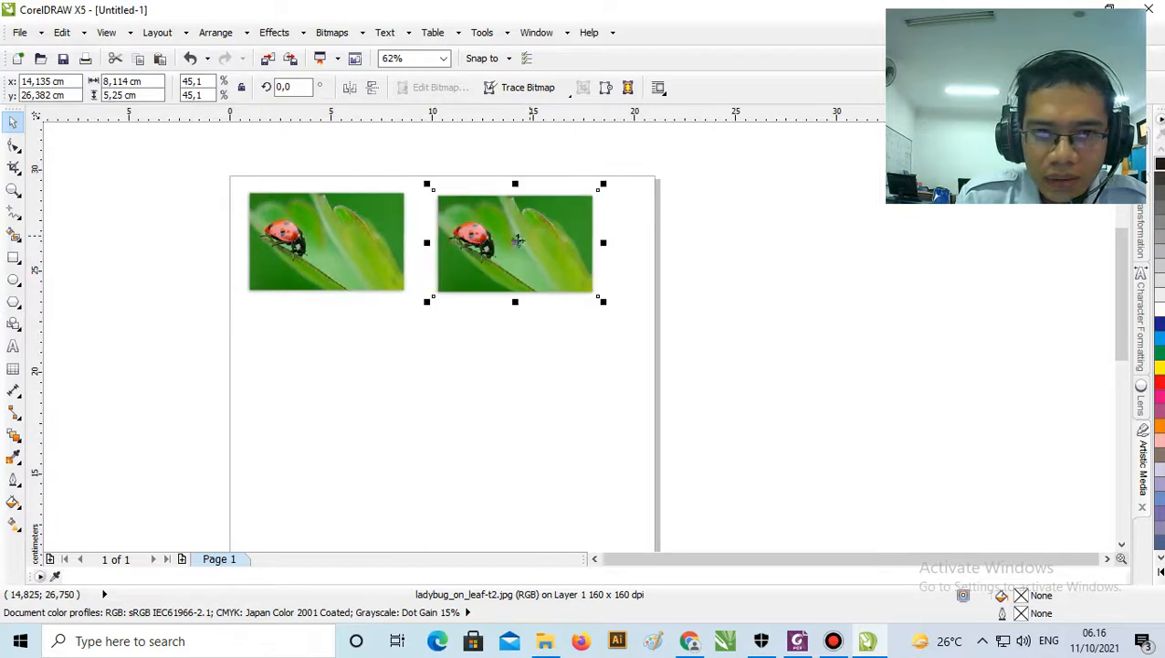
- Move the original ladybug image and its copy so they sit side by side in one level row with a small gap
scroll(447, 262, up, 2)
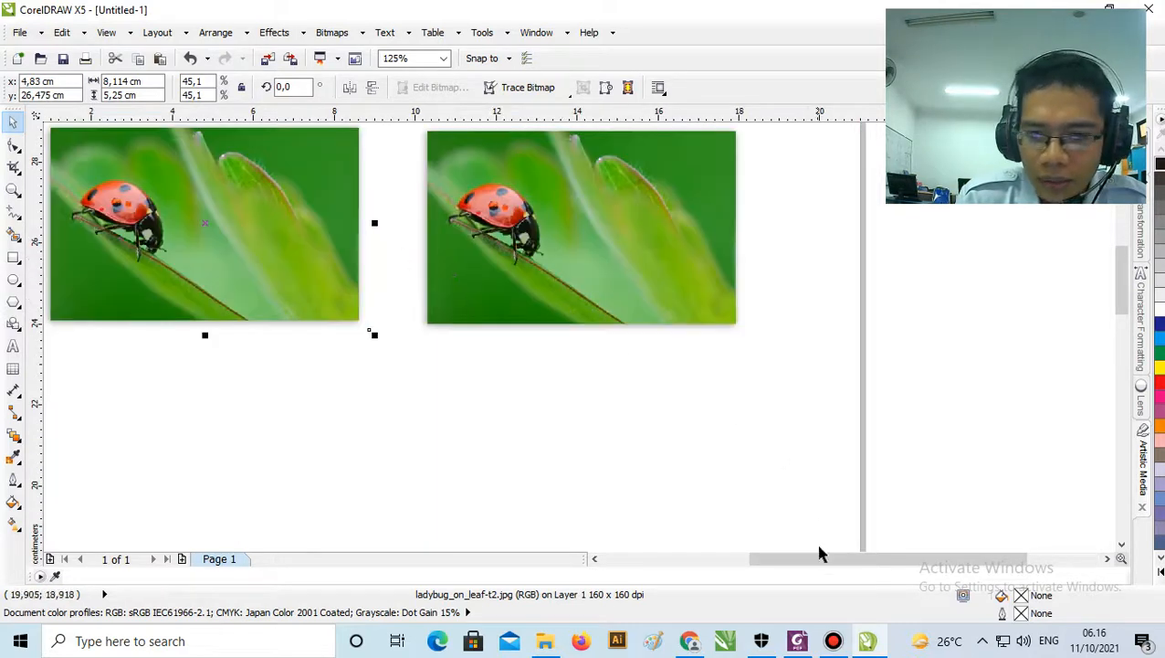
drag(819, 558, 801, 558)
drag(353, 222, 380, 261)
click(707, 189)
drag(707, 189, 697, 226)
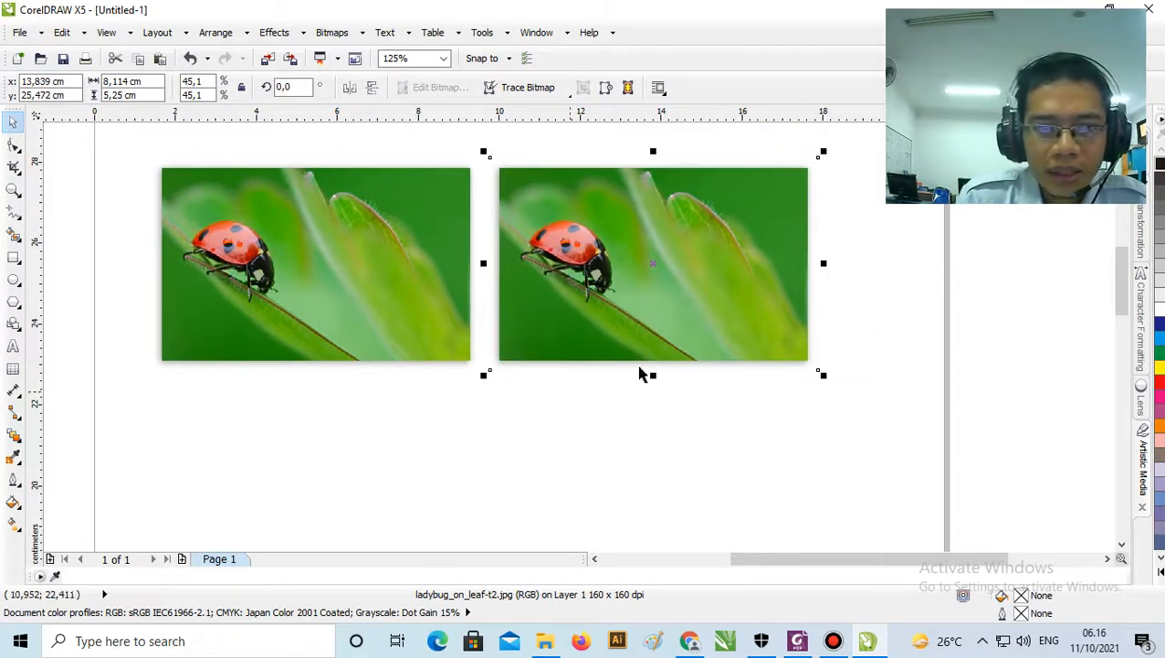
- Try Mirror horizontally on the right-hand ladybug copy, flipping it back and forth
click(266, 292)
click(721, 277)
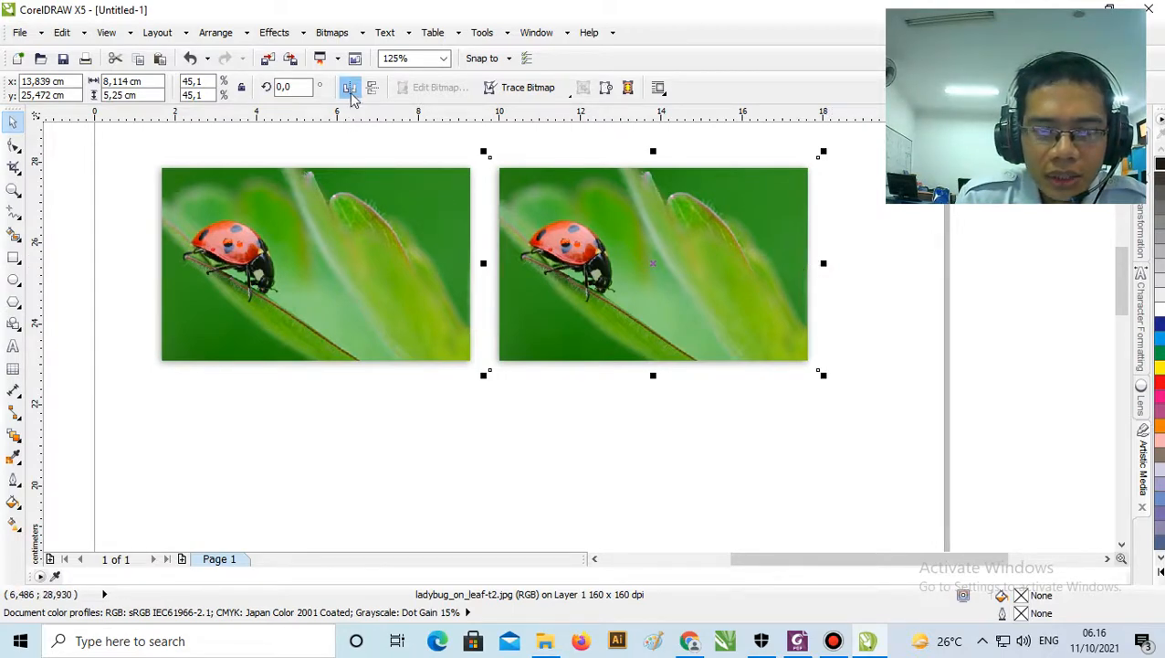
click(383, 303)
click(551, 215)
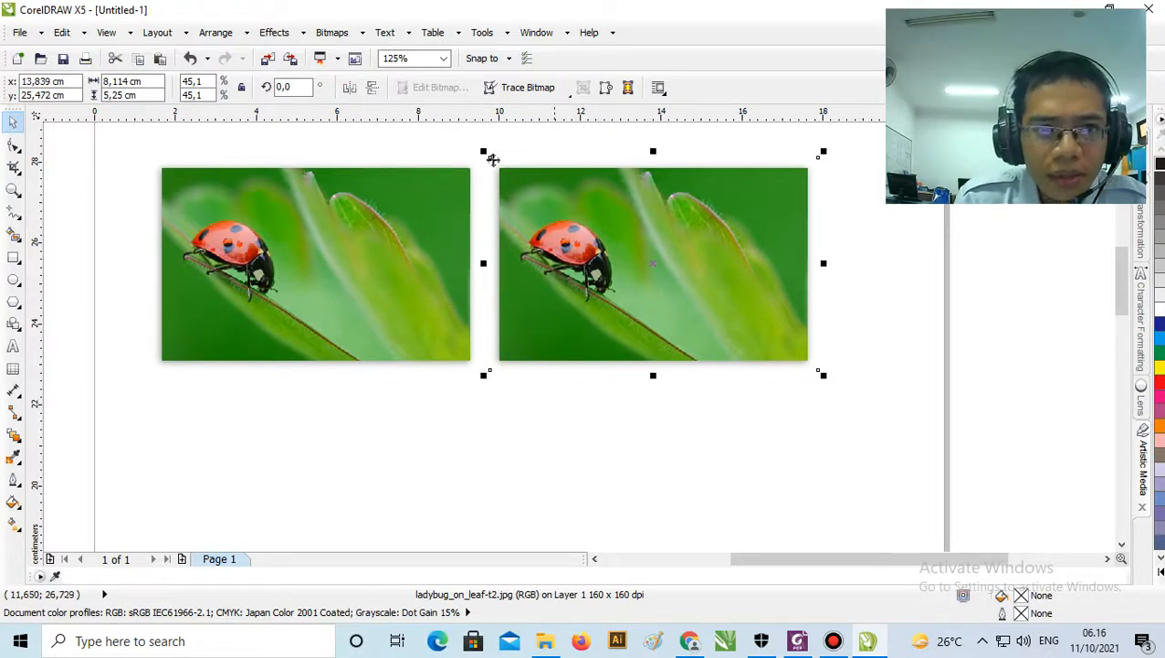
click(348, 91)
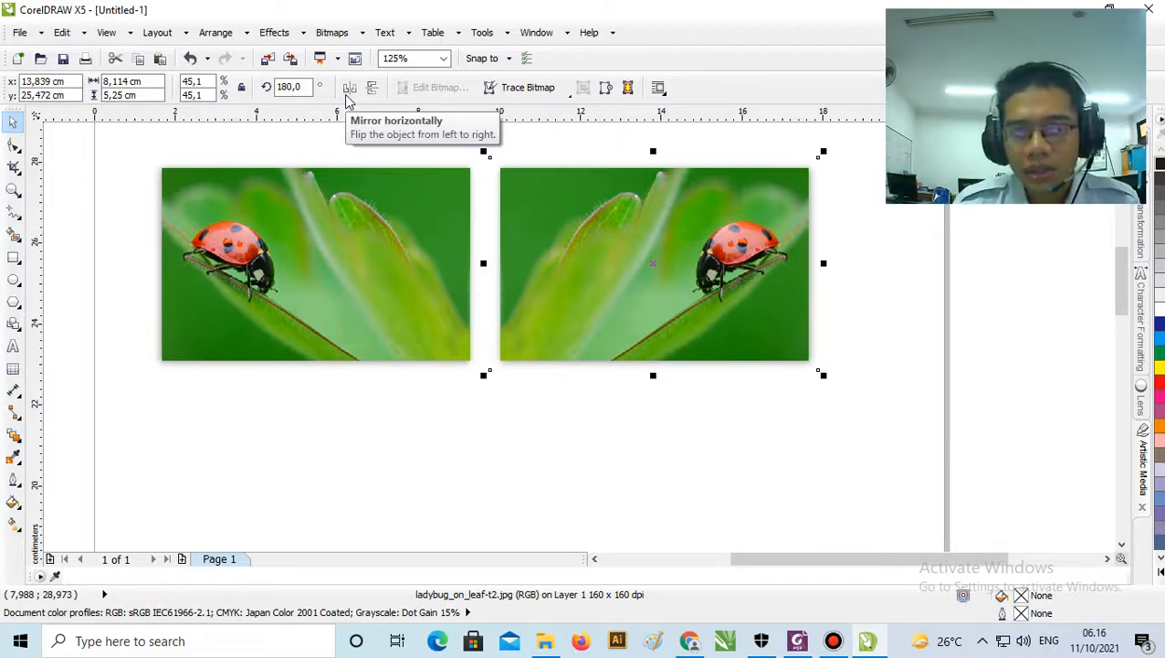
click(347, 91)
click(347, 90)
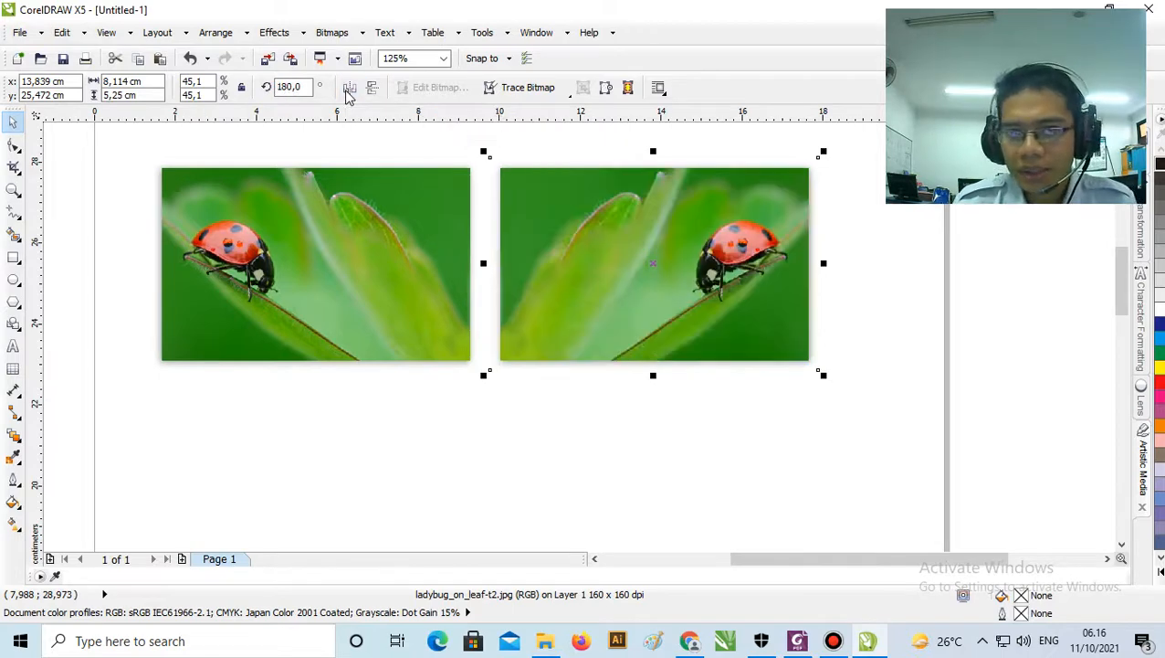
click(348, 91)
click(348, 90)
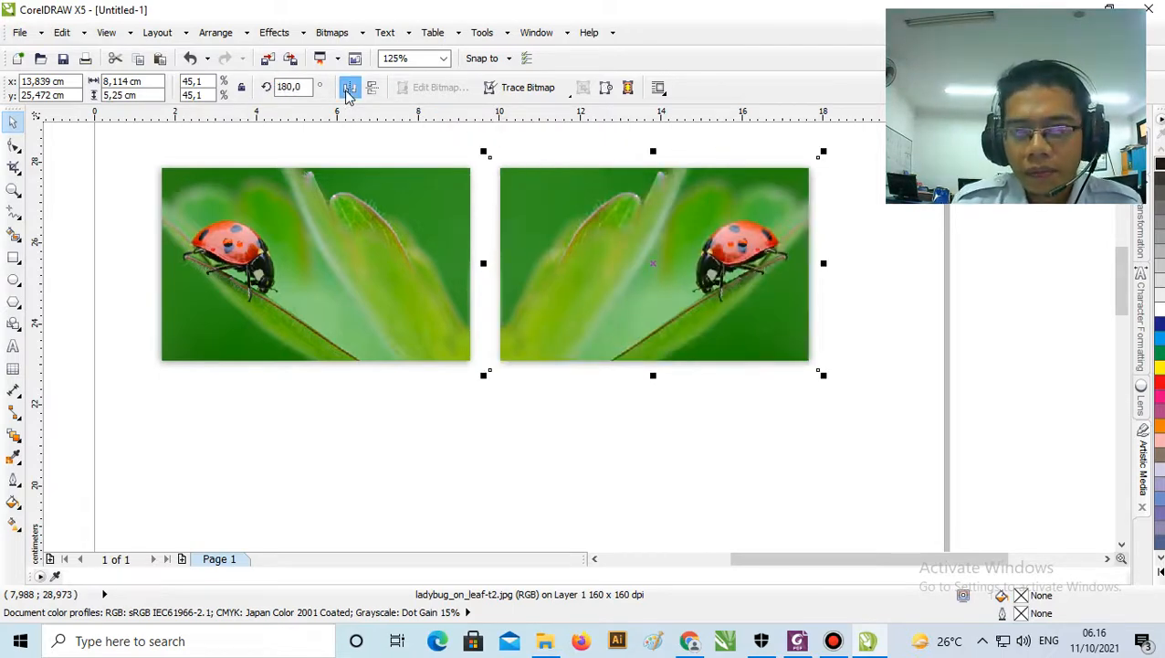
click(348, 90)
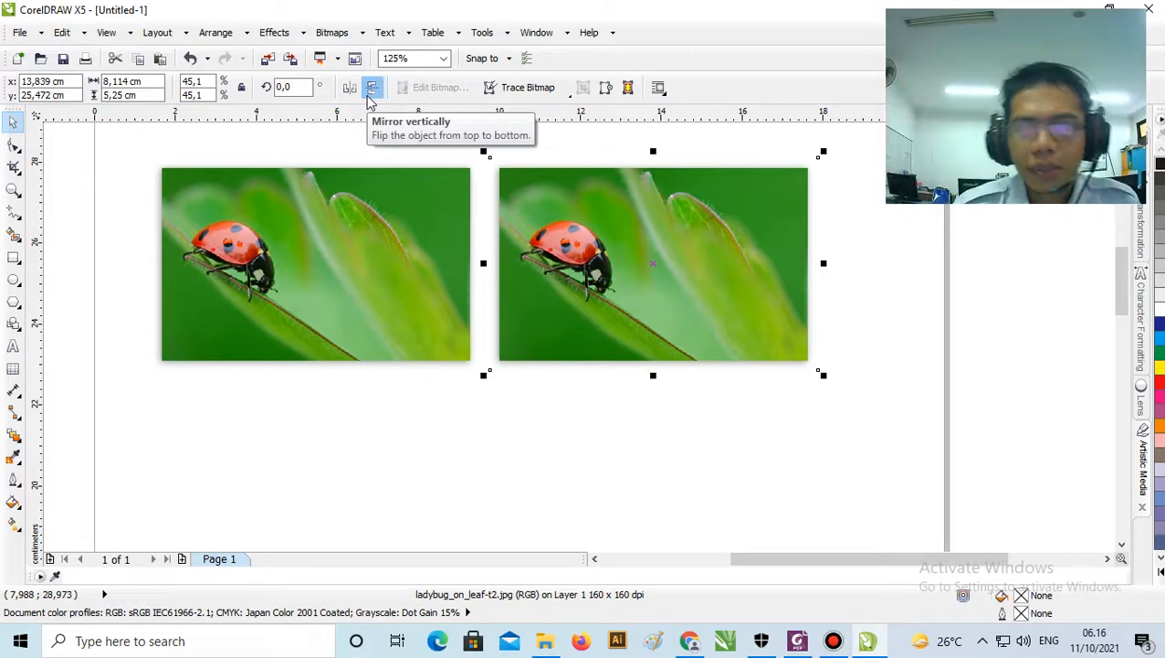
- Try Mirror vertically on the right-hand ladybug copy, flipping it repeatedly and returning it upright
click(370, 91)
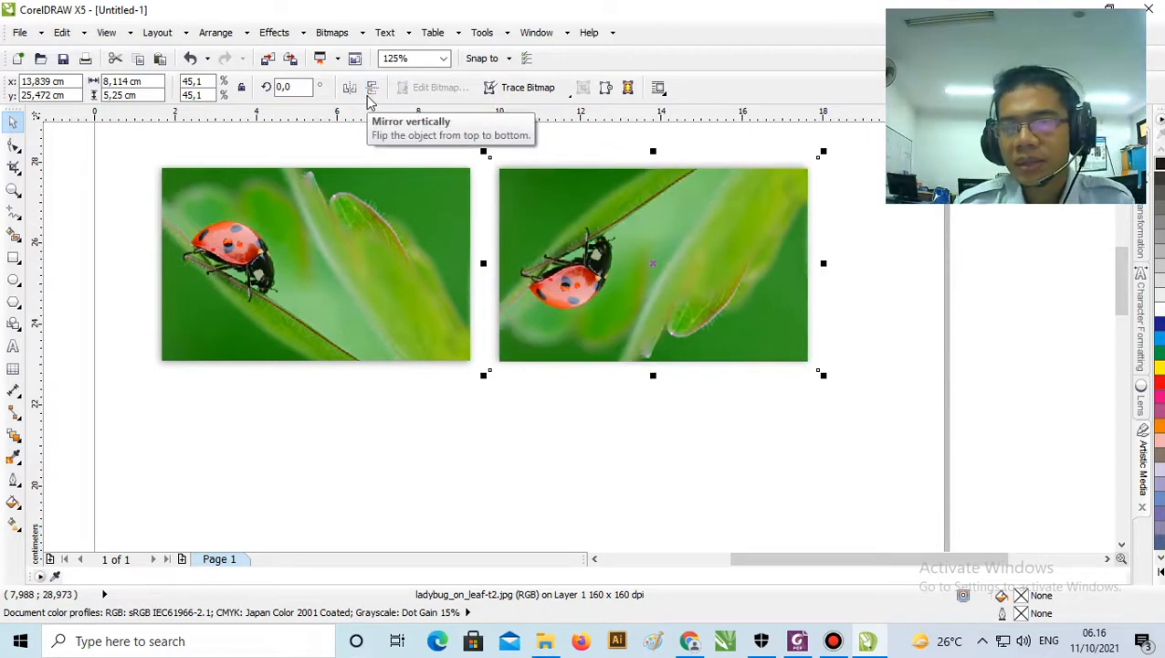
click(370, 93)
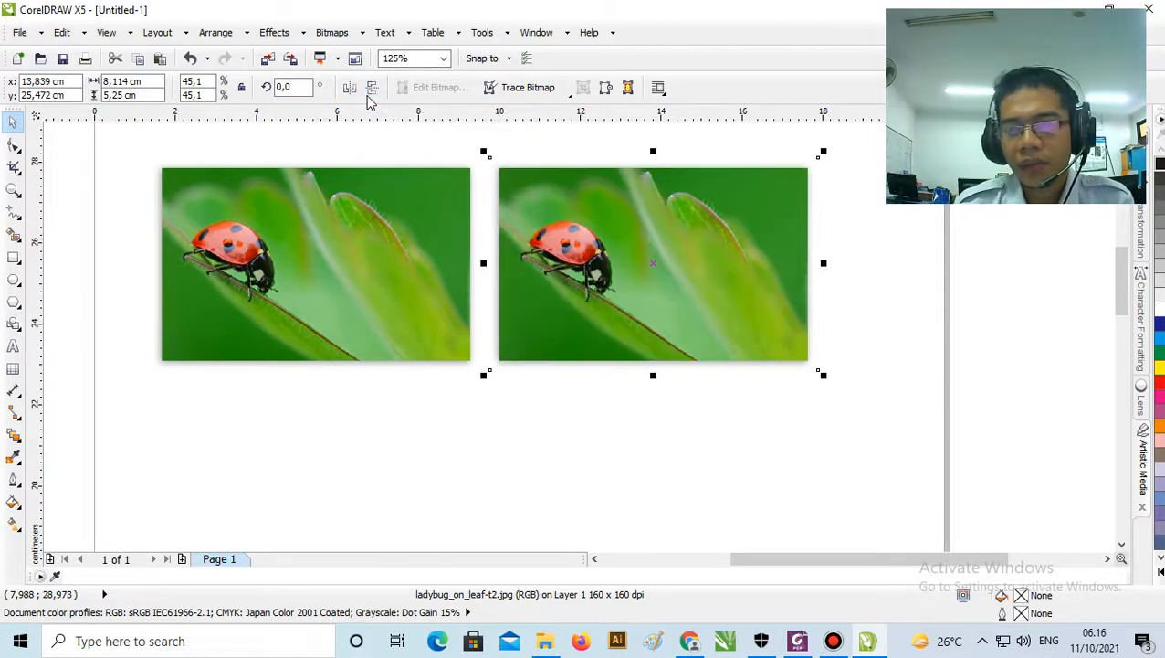
click(369, 93)
click(370, 95)
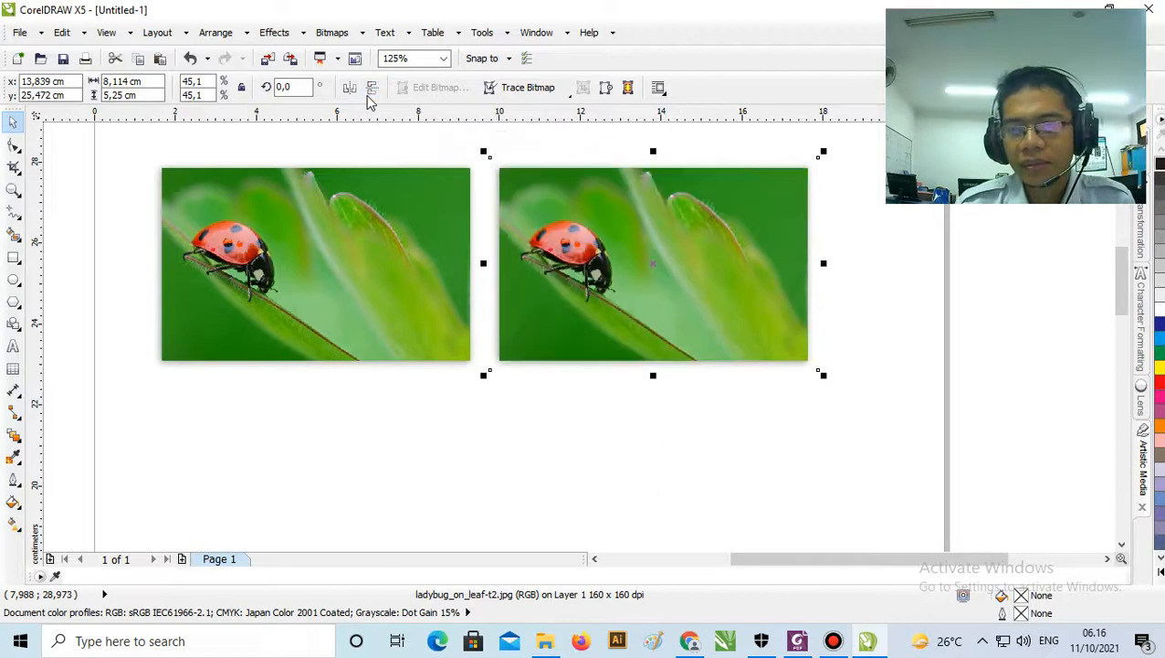
click(370, 95)
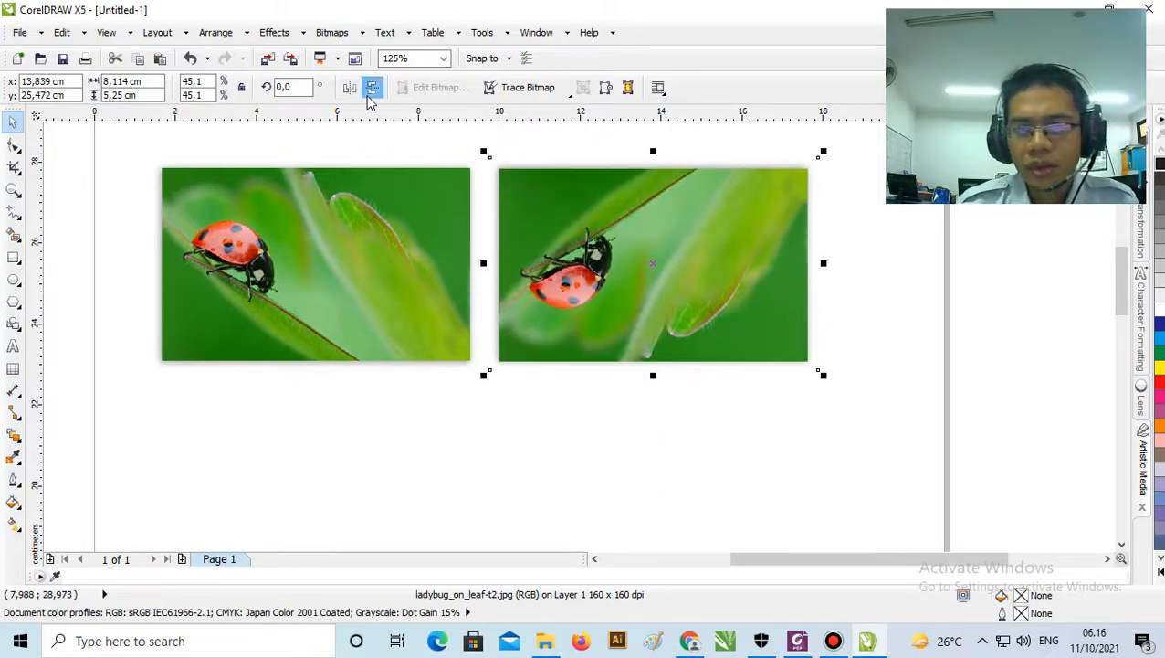
click(370, 95)
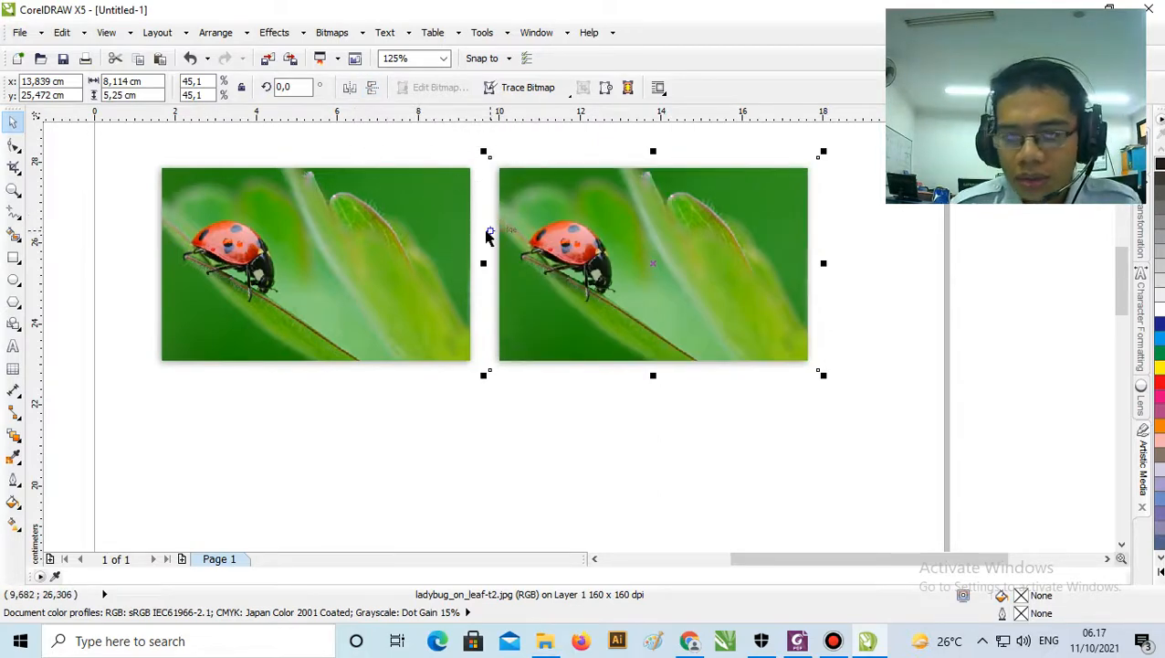
- Mirror the right-hand ladybug copy horizontally so the two images face each other, and deselect it
click(351, 91)
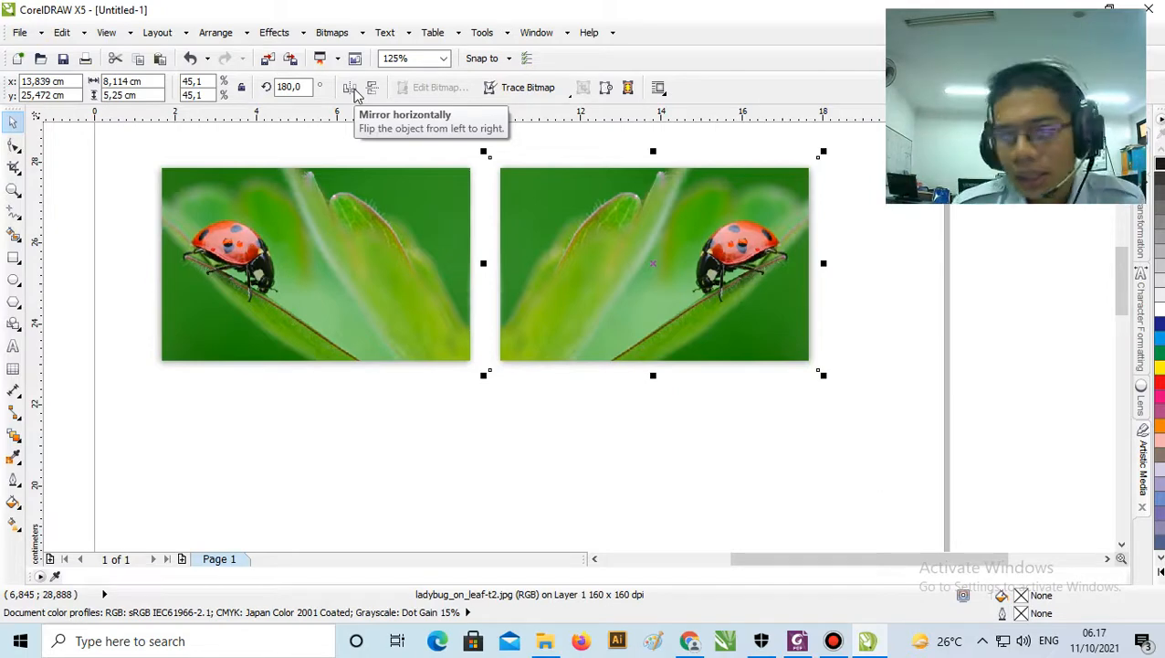
scroll(586, 233, down, 1)
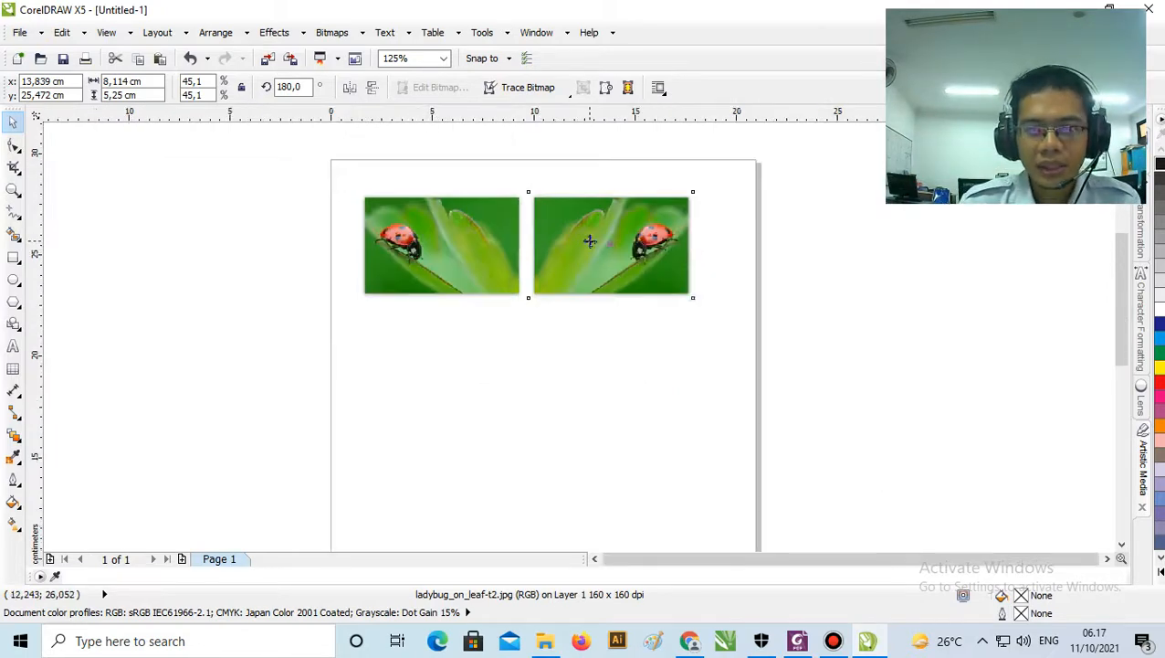
click(782, 265)
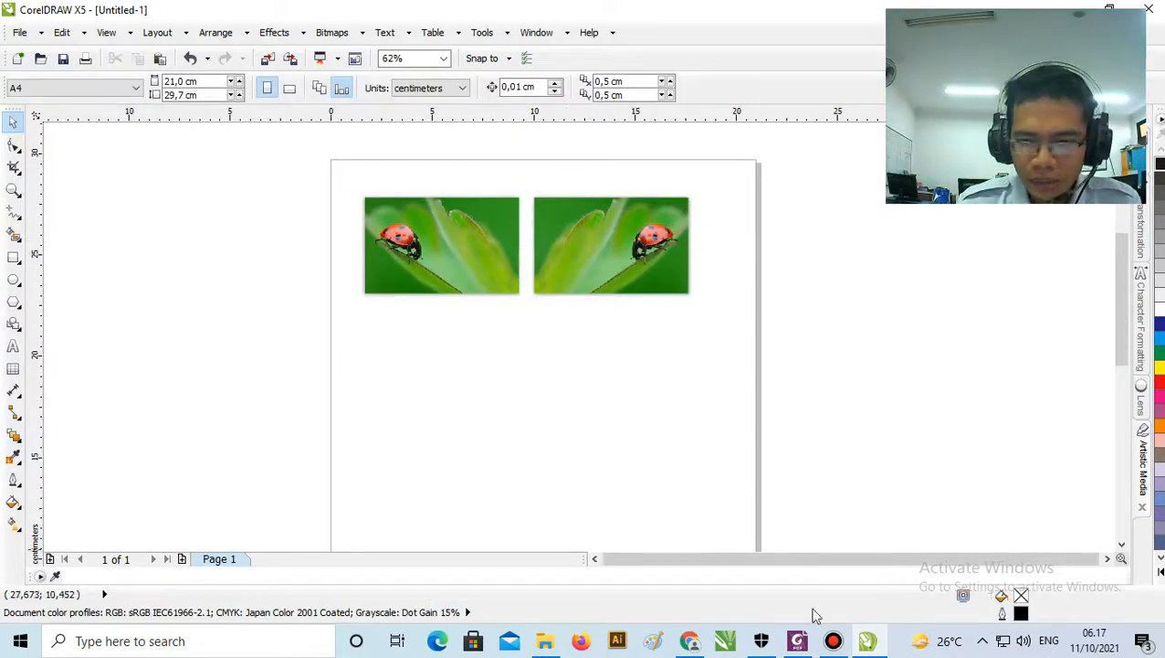
- Switch to the textbook PDF, mark page number 43 with the Pencil, redoing the first stroke, and review figure 2.18
click(797, 640)
scroll(548, 336, down, 4)
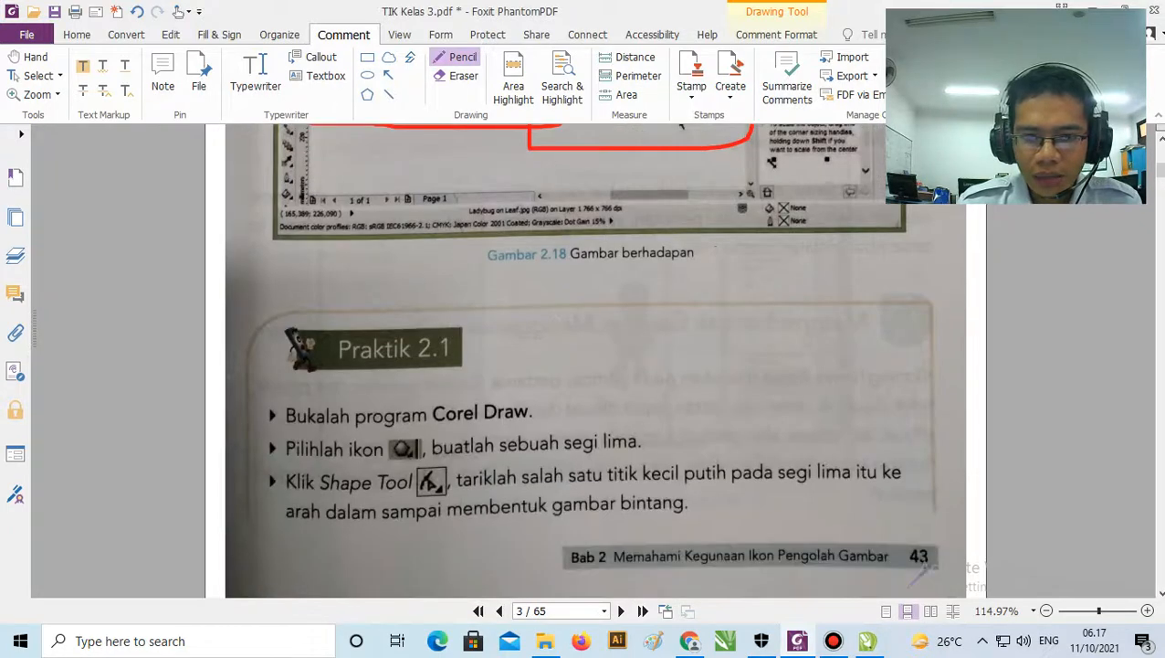
mouse_move(876, 534)
mouse_down()
mouse_move(949, 575)
mouse_move(886, 551)
mouse_move(911, 525)
mouse_up()
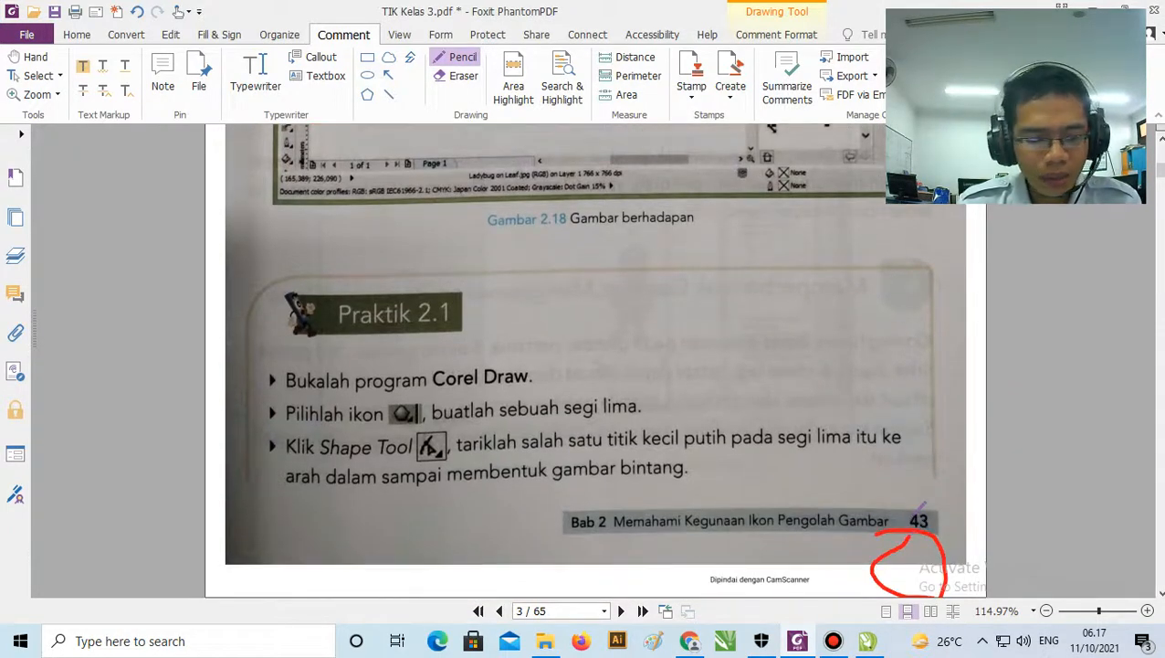
key(ctrl+z)
mouse_move(911, 483)
mouse_down()
mouse_move(952, 514)
mouse_move(888, 531)
mouse_move(893, 489)
mouse_up()
scroll(741, 490, up, 3)
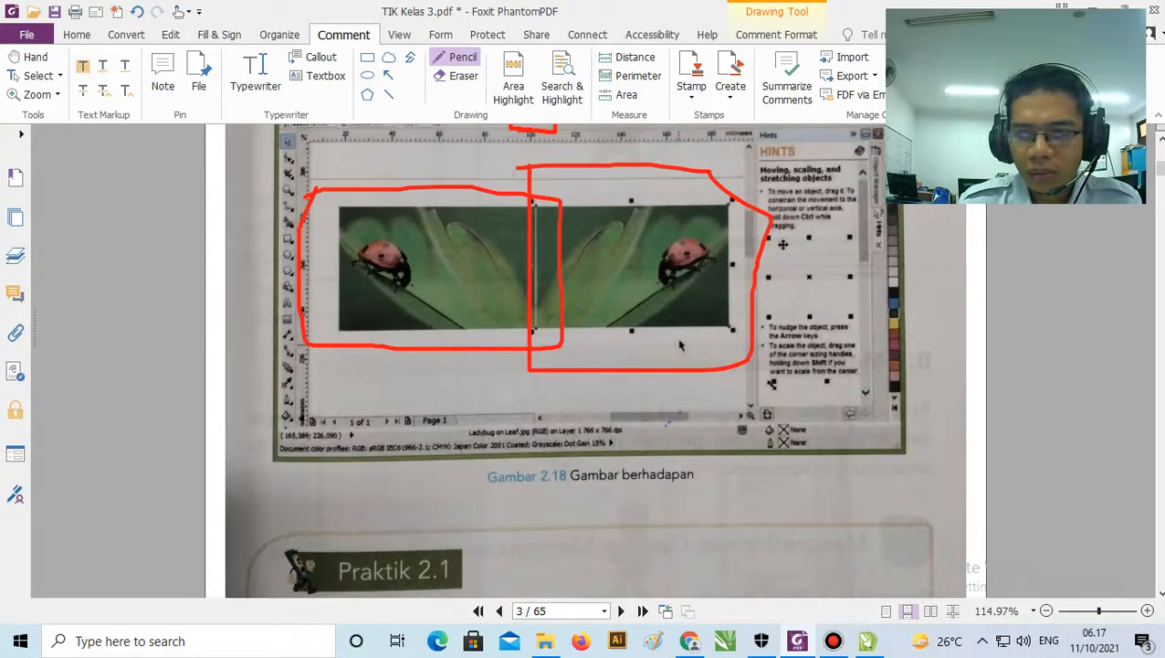
- Return to CorelDRAW and select both facing ladybug images together
click(867, 640)
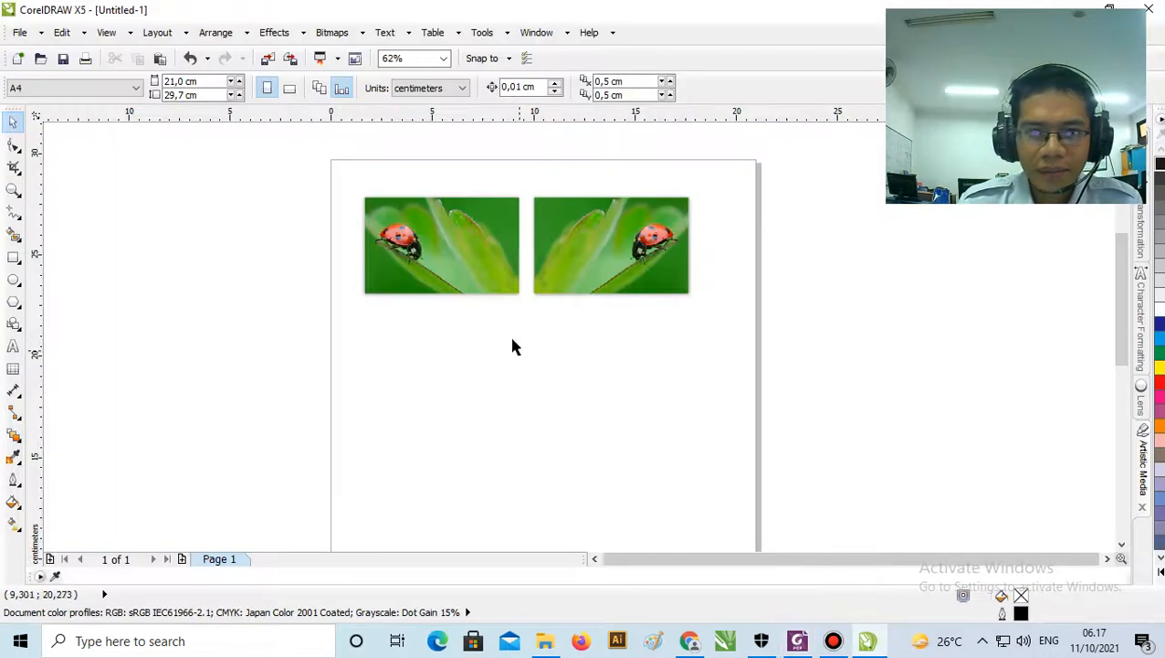
scroll(670, 330, up, 2)
scroll(494, 291, down, 2)
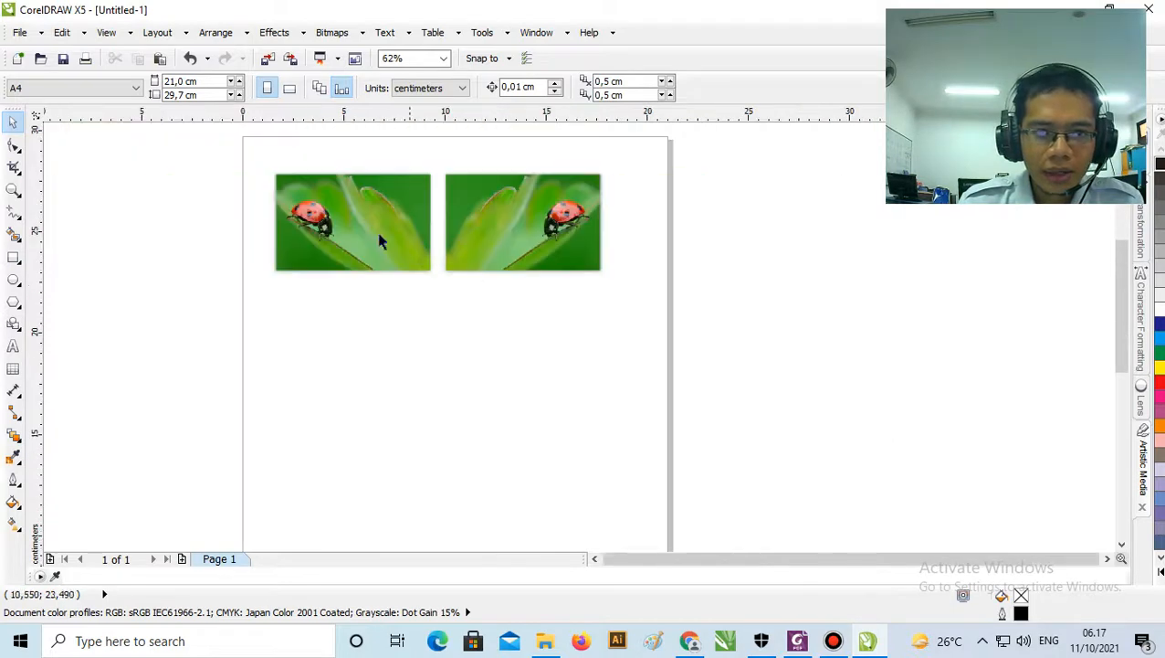
click(374, 233)
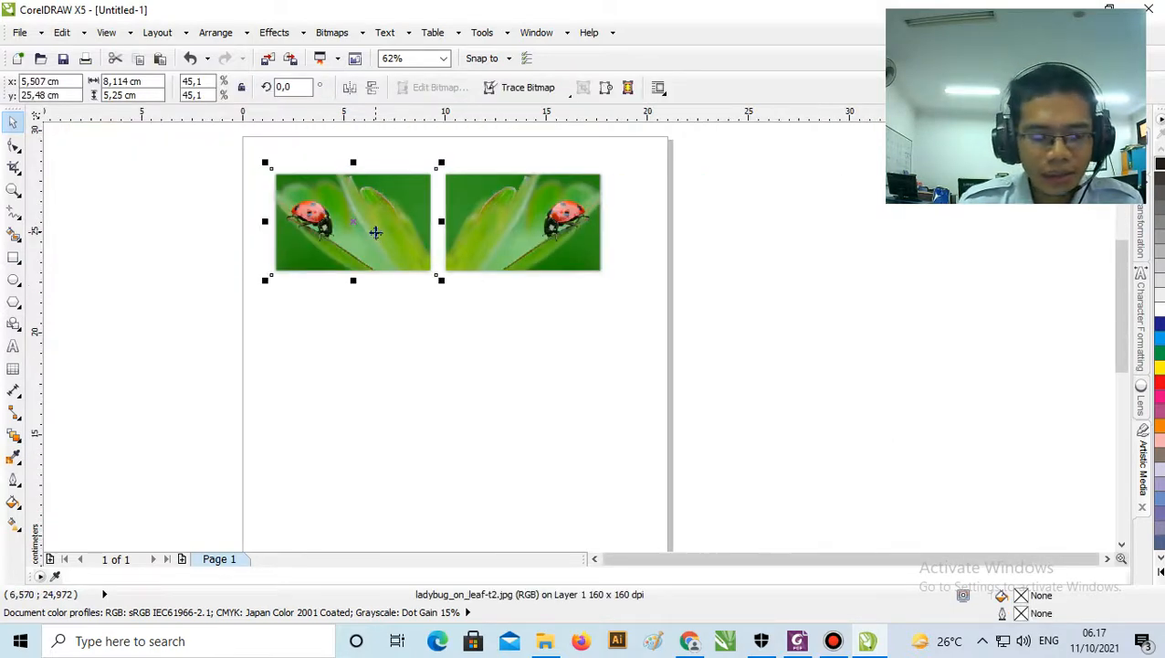
click(396, 327)
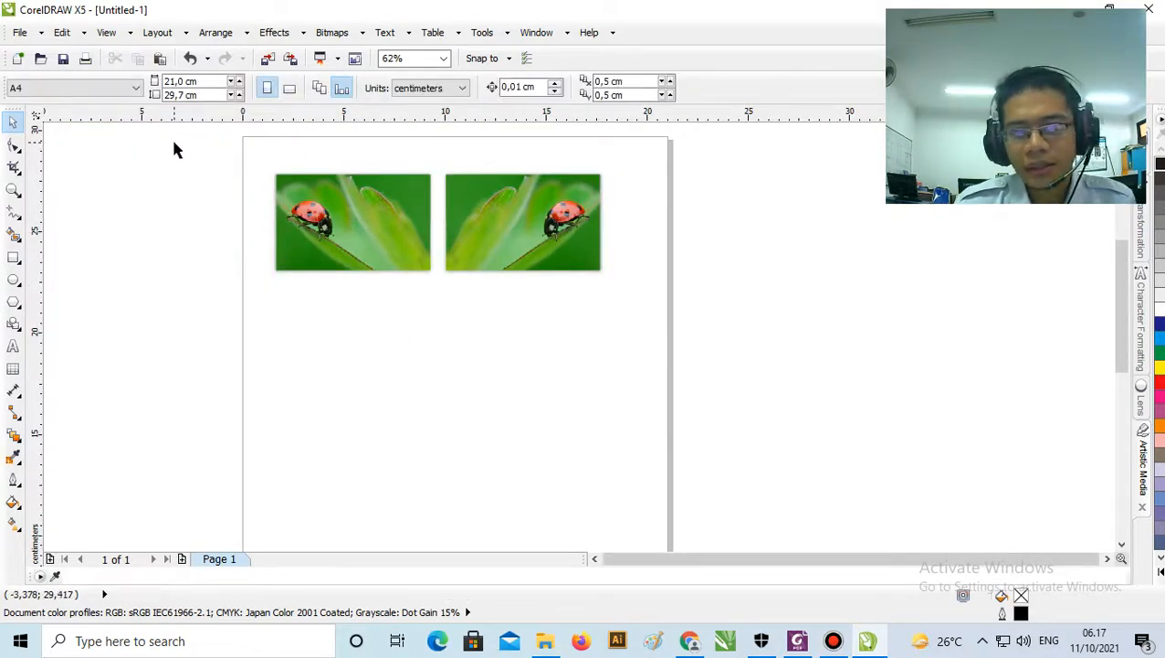
drag(175, 149, 796, 302)
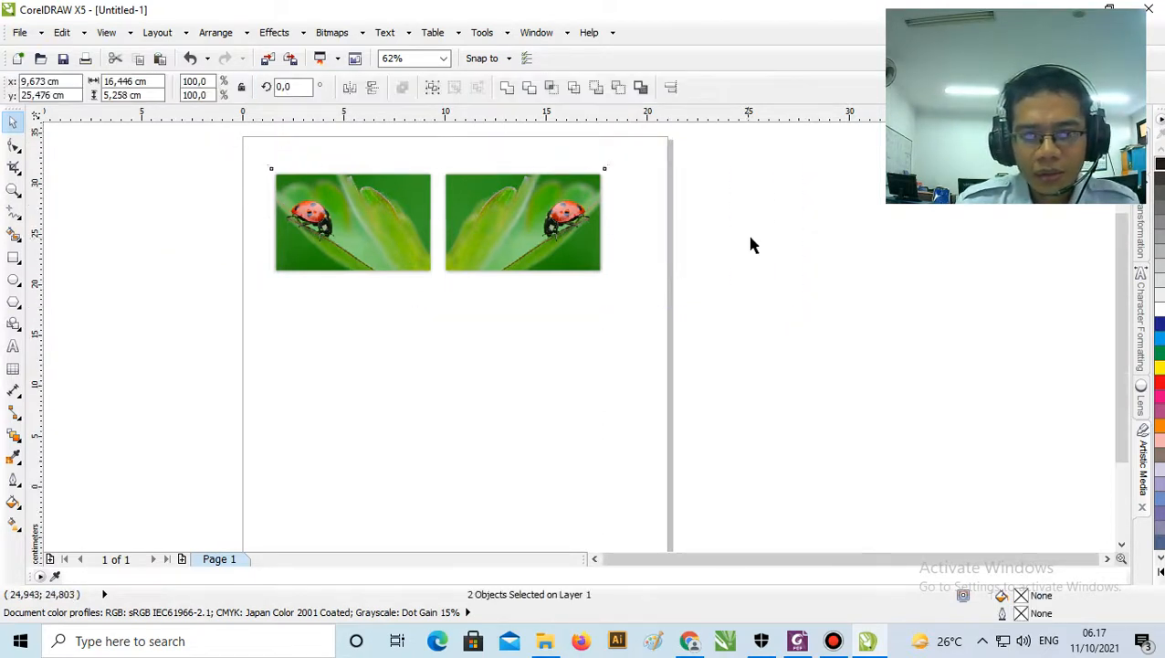
scroll(638, 294, down, 2)
scroll(639, 298, up, 2)
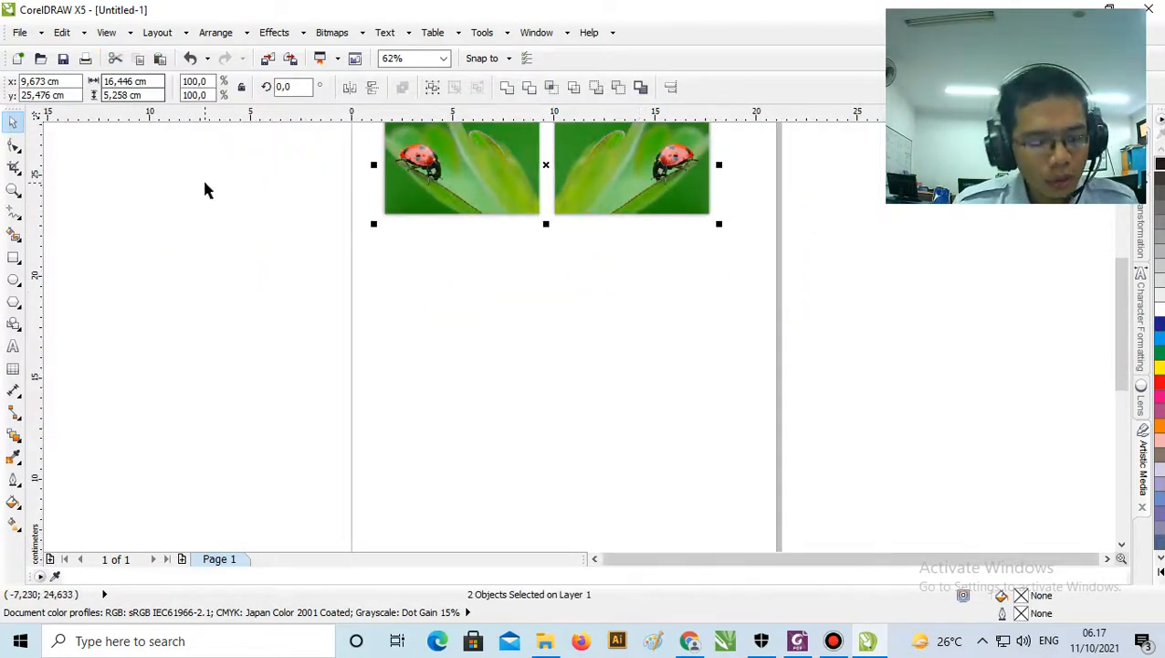
- Duplicate the selected pair of images and place the copy directly below the first row, centred vertically at about 20,1 cm
key(ctrl+d)
drag(470, 151, 467, 273)
scroll(487, 256, up, 2)
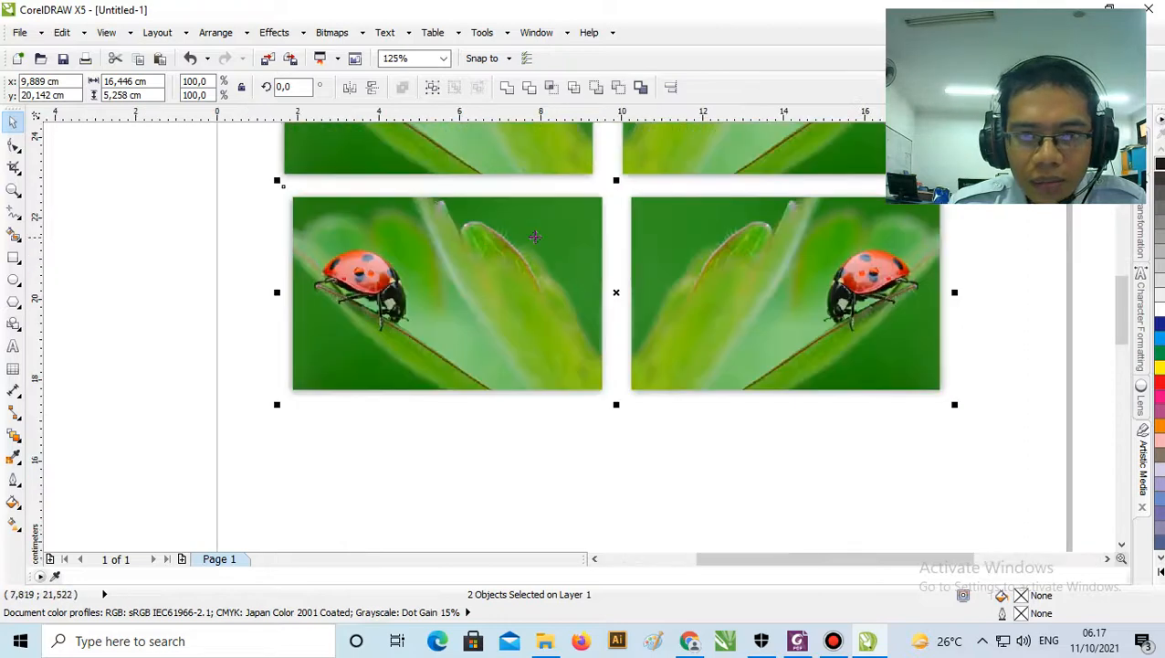
- Repeat the duplication twice to add two more rows of ladybug pairs down the page
scroll(518, 240, down, 4)
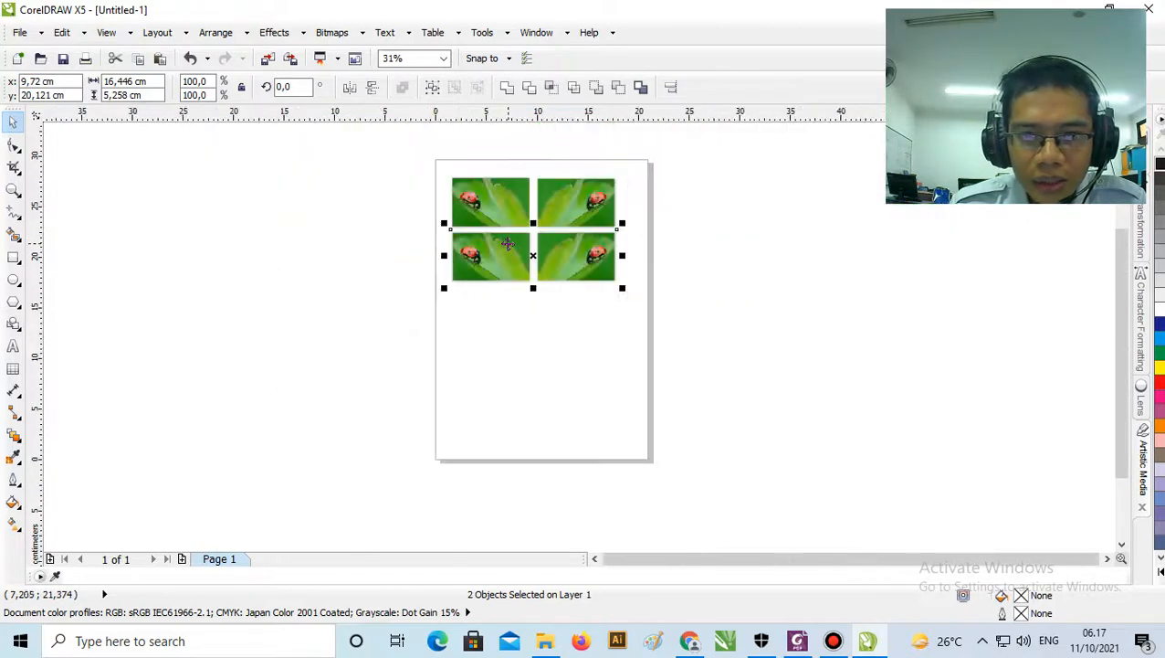
key(ctrl+r)
key(ctrl+r)
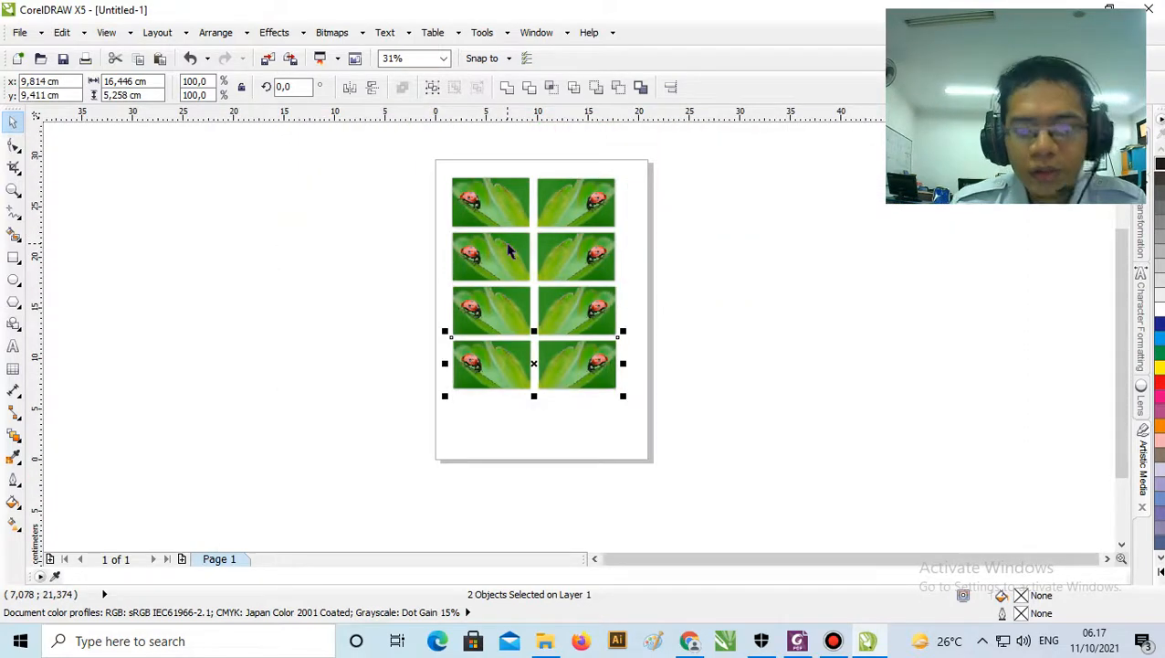
- Select all eight ladybug images together and move them down the page so their centre sits at about x 10,7 cm, y 14,5 cm
click(785, 339)
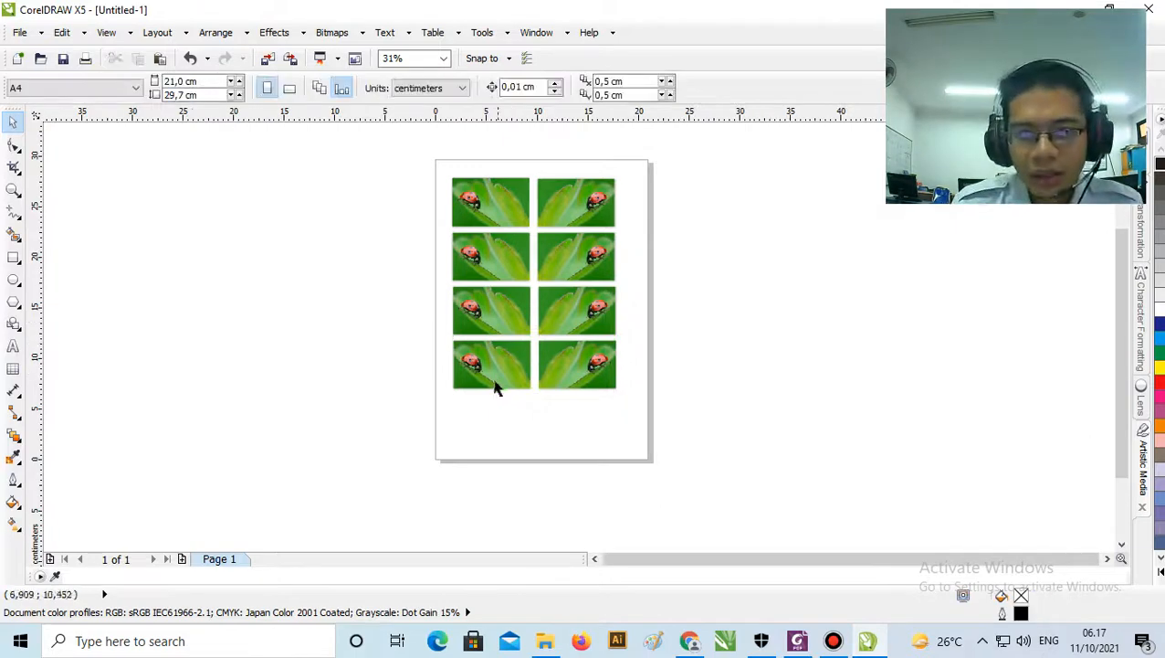
scroll(591, 432, up, 2)
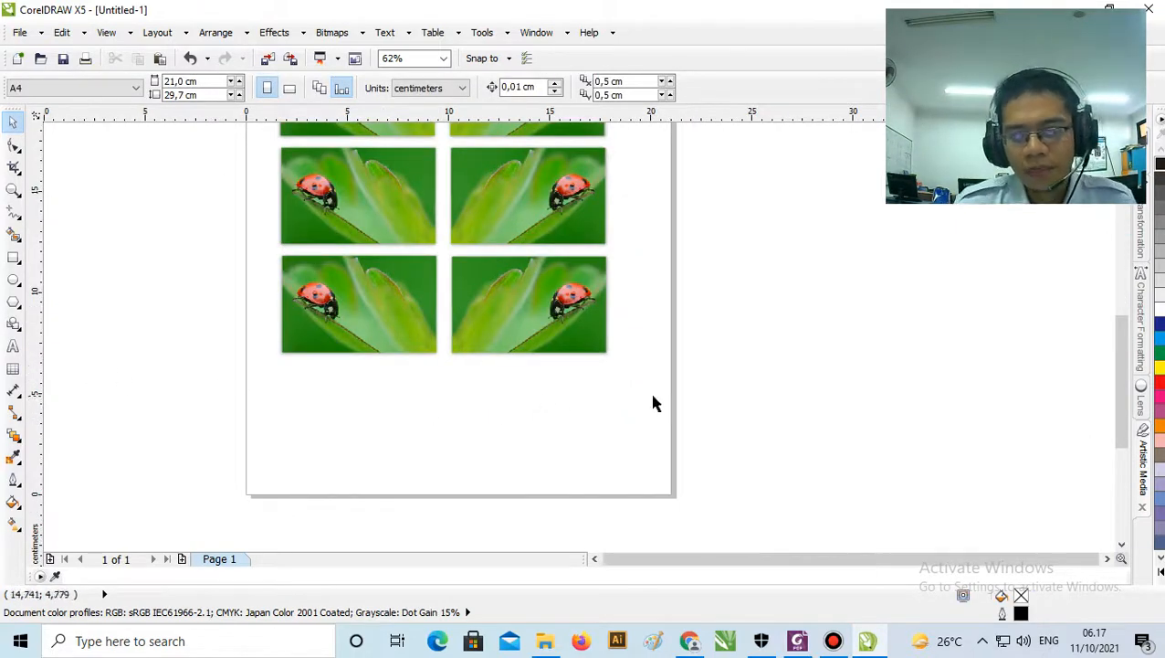
scroll(1117, 401, up, 3)
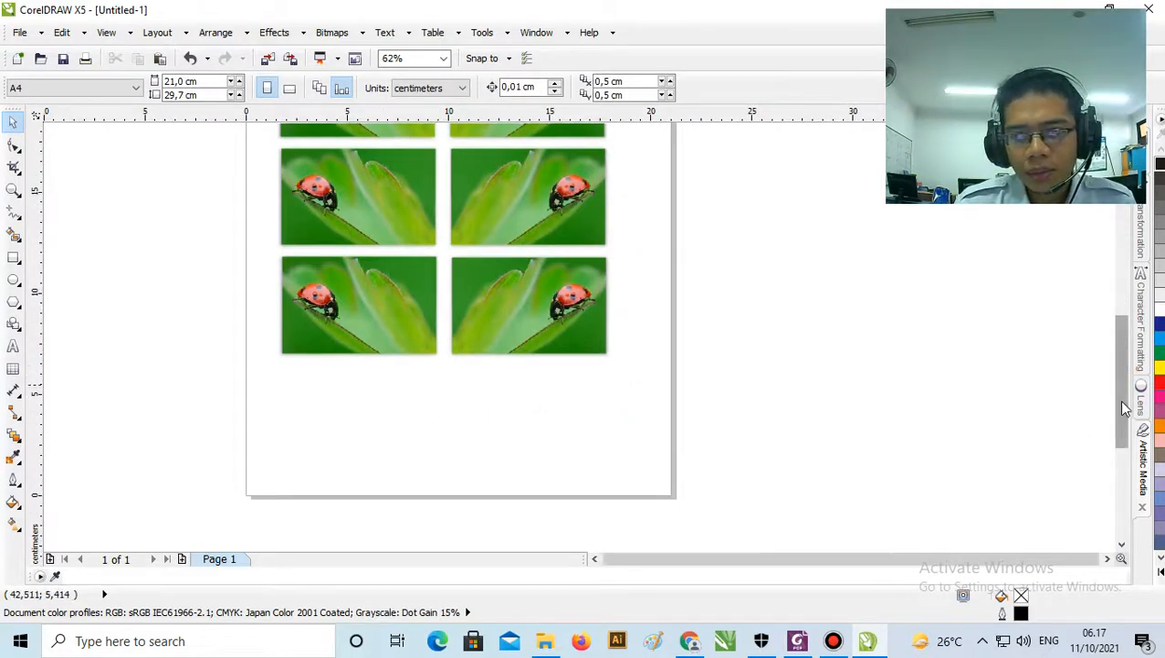
scroll(1015, 386, down, 2)
drag(402, 147, 876, 471)
click(877, 463)
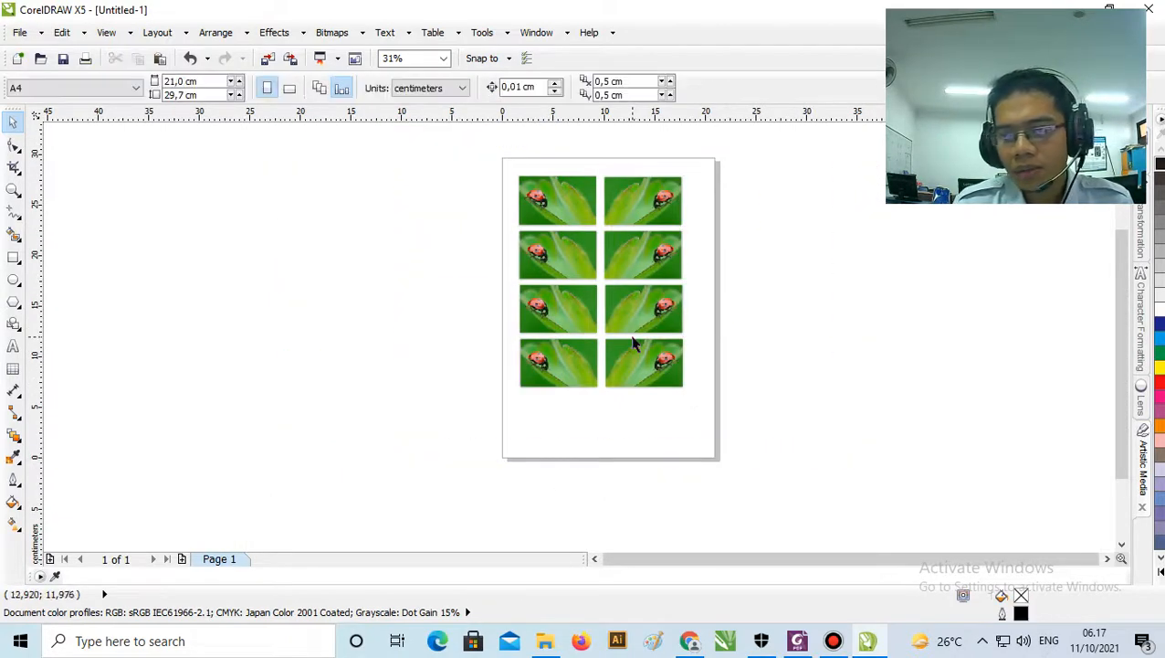
drag(409, 137, 824, 466)
drag(374, 139, 808, 491)
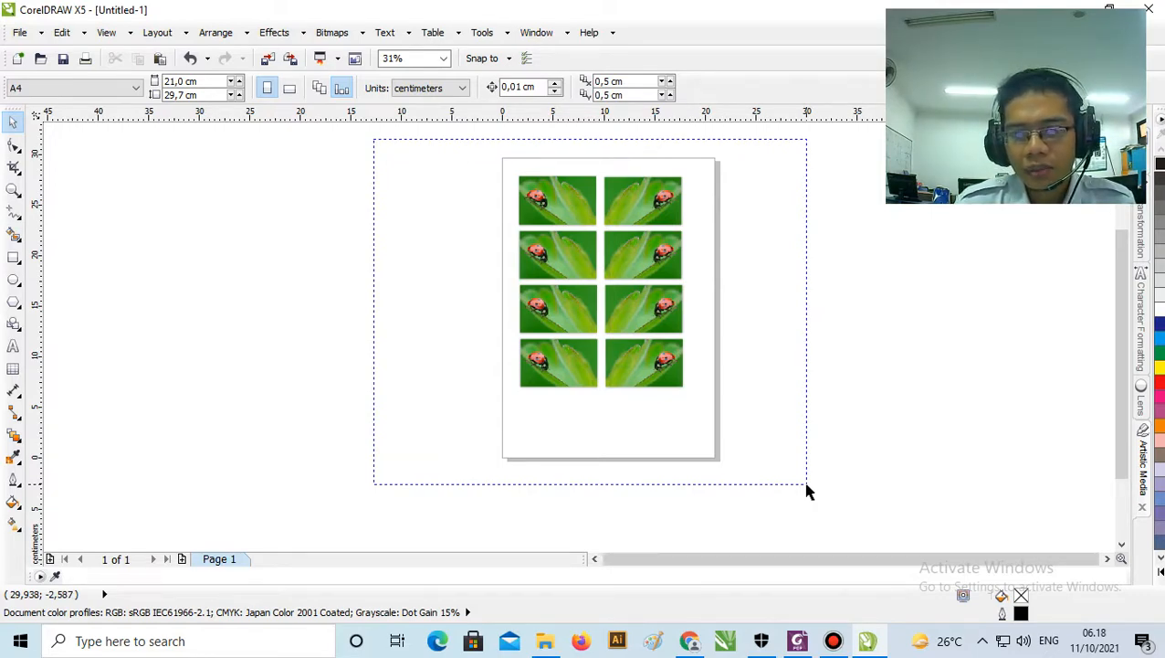
drag(808, 492, 807, 492)
drag(618, 192, 628, 222)
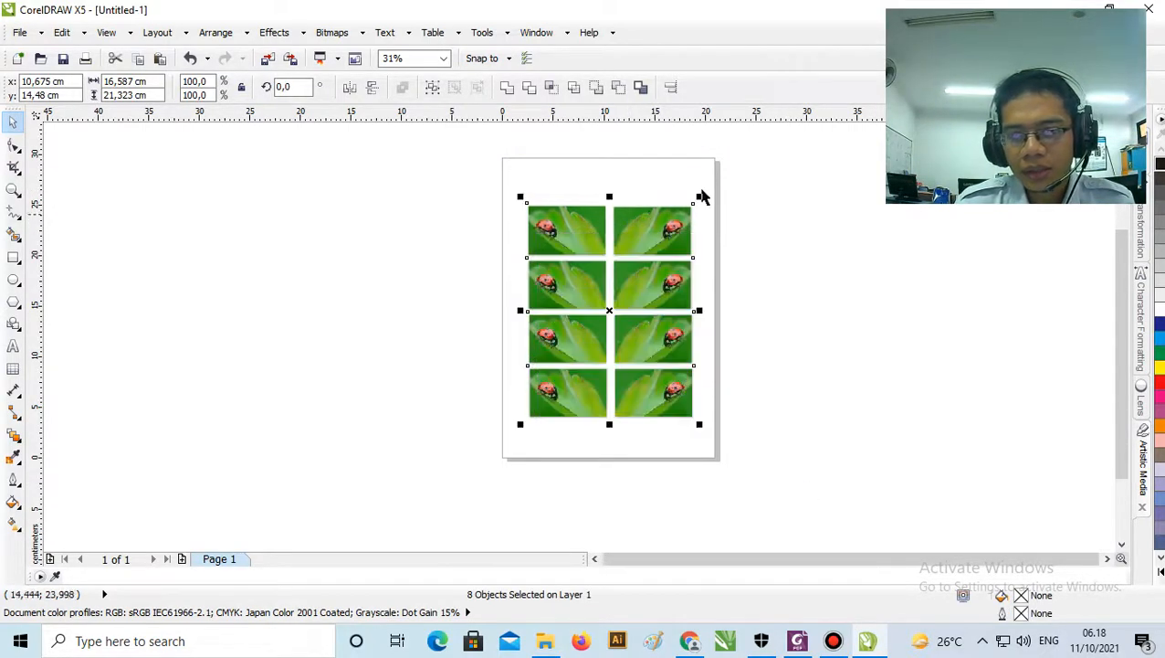
key(Escape)
- Move all eight images slightly further down and left to leave more free space above the first row
scroll(644, 219, up, 1)
scroll(383, 223, down, 1)
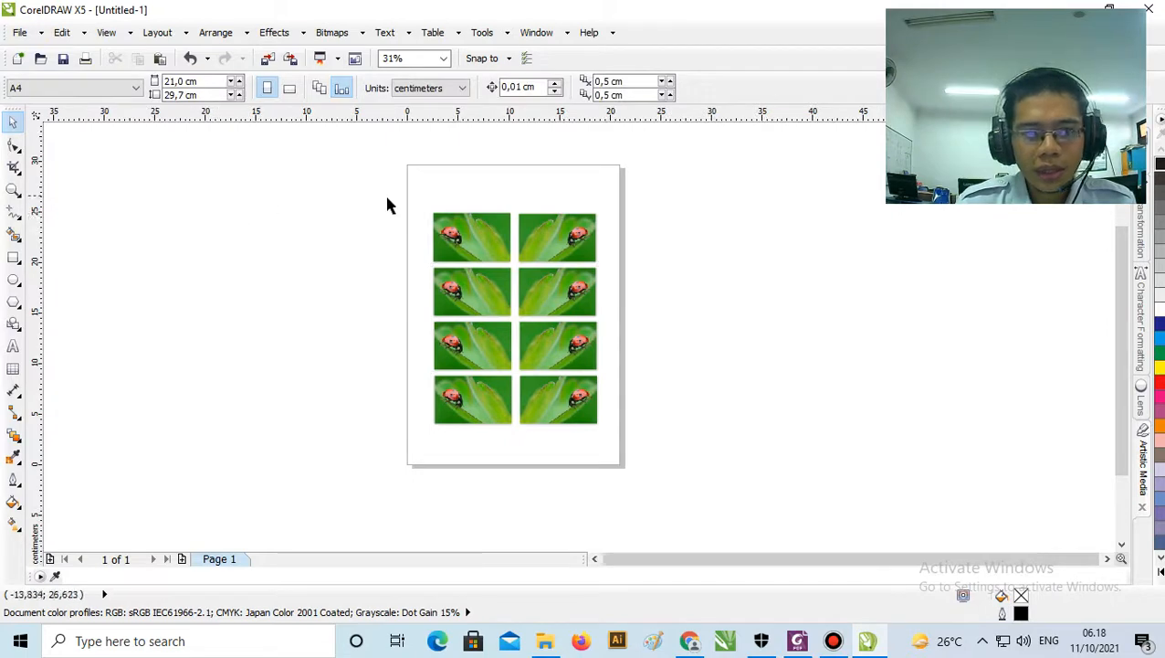
drag(389, 157, 694, 500)
drag(559, 261, 554, 279)
click(718, 221)
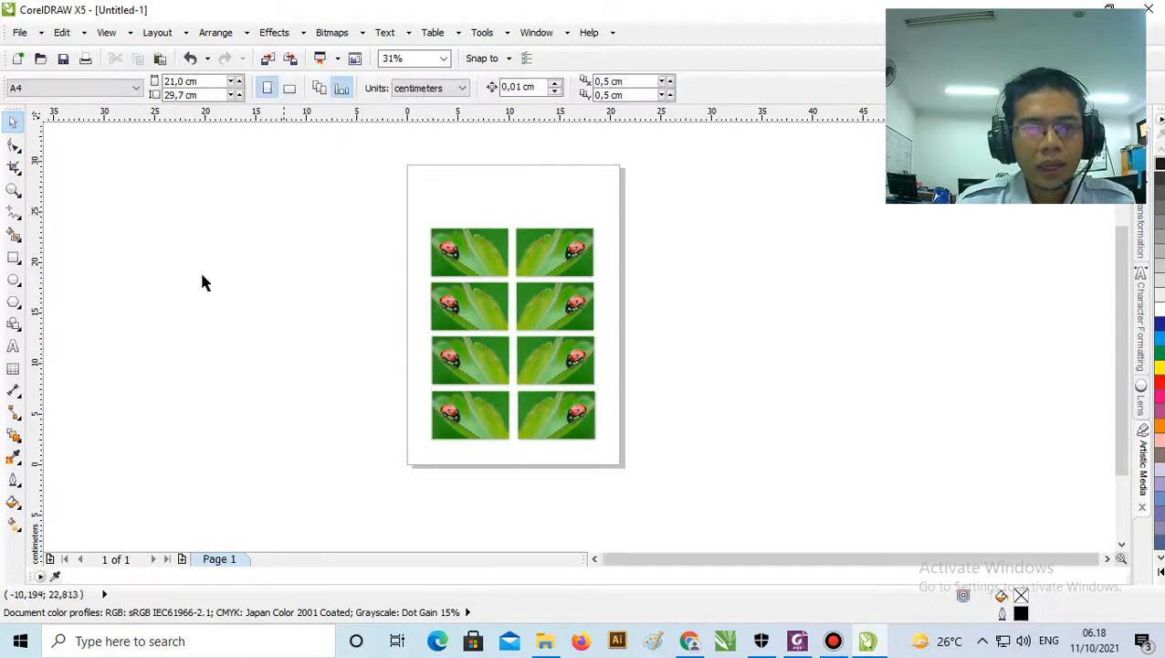
- Add artistic text reading "Nama Kamu" followed by a dotted line above the images, starting at about x 2,6 cm, y 27,5 cm
click(14, 349)
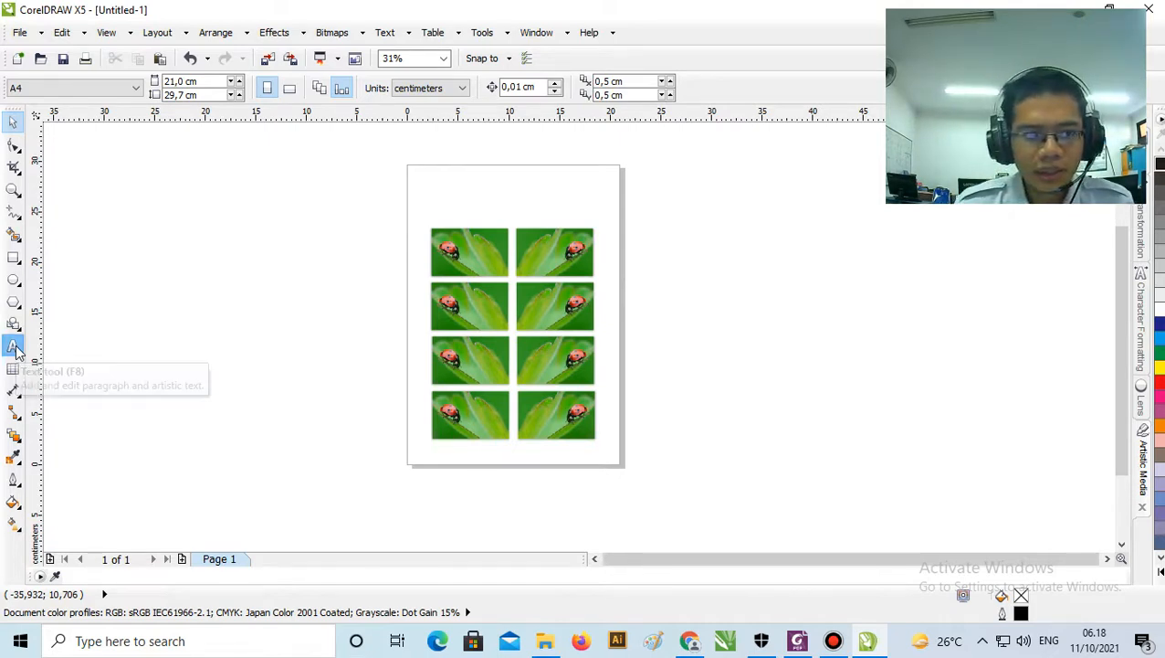
click(434, 186)
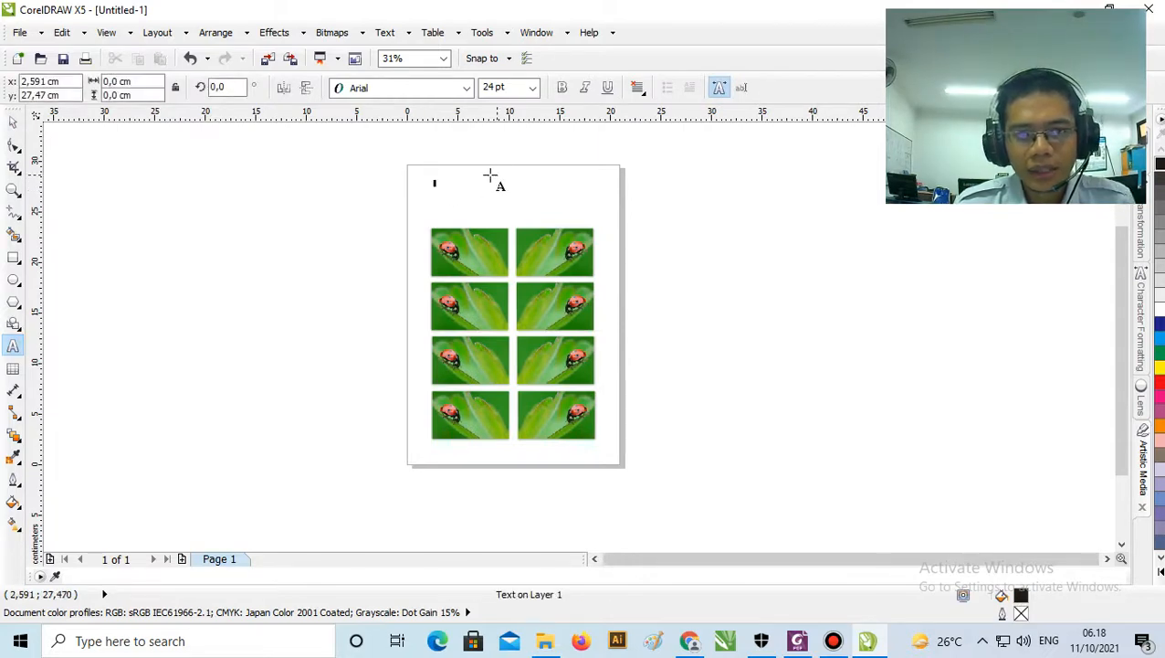
scroll(471, 185, up, 2)
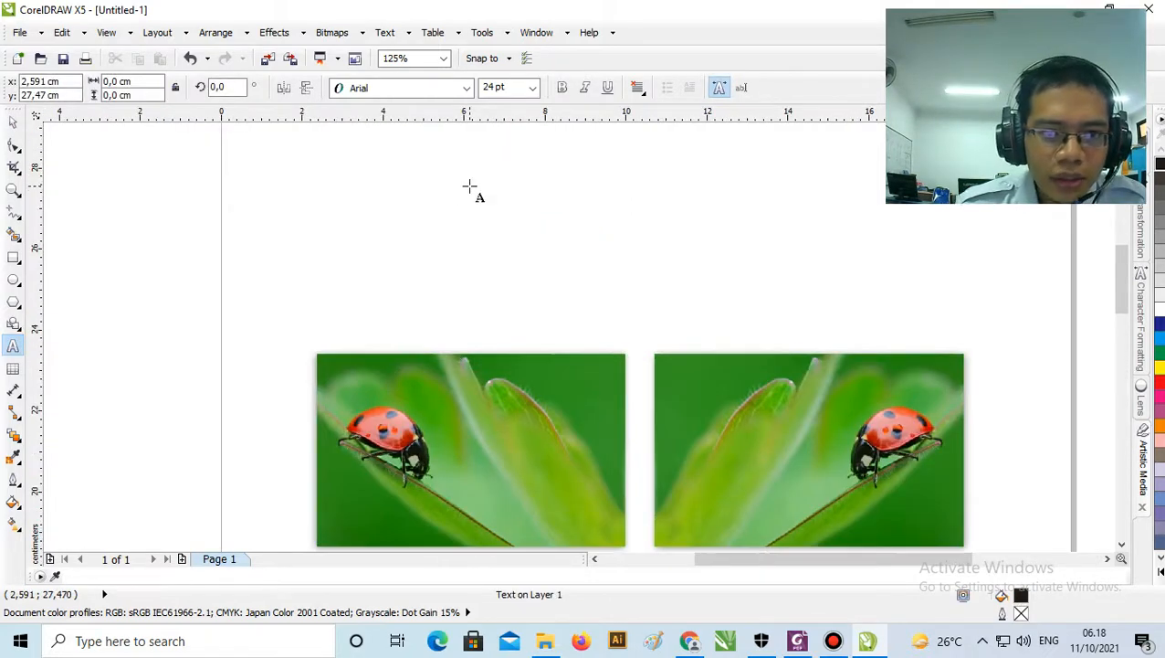
text(Nama K)
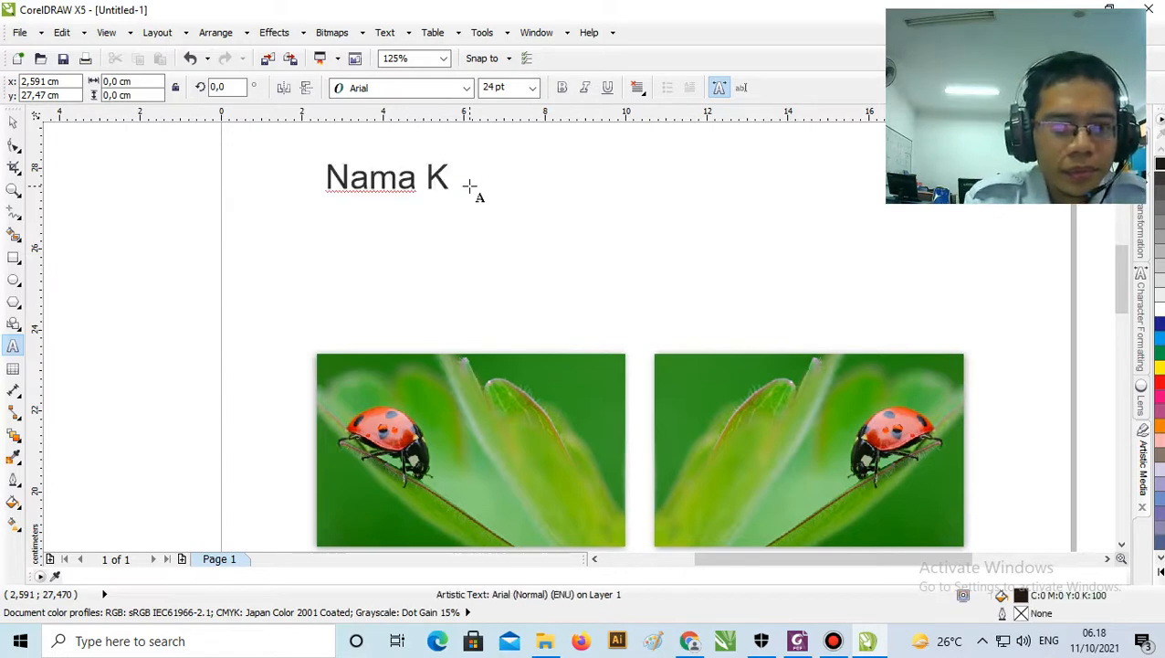
text(amu .................)
- Insert the word "lengkap" between "Nama" and "Kamu" in the heading text
key(Left)
key(Left)
key(Left)
key(Left)
key(Left)
key(Left)
key(Left)
key(Left)
key(Left)
key(Left)
key(Left)
key(Left)
key(Left)
key(Left)
key(Left)
key(Left)
key(Left)
key(Left)
key(Left)
key(Left)
key(Left)
text(lengkap)
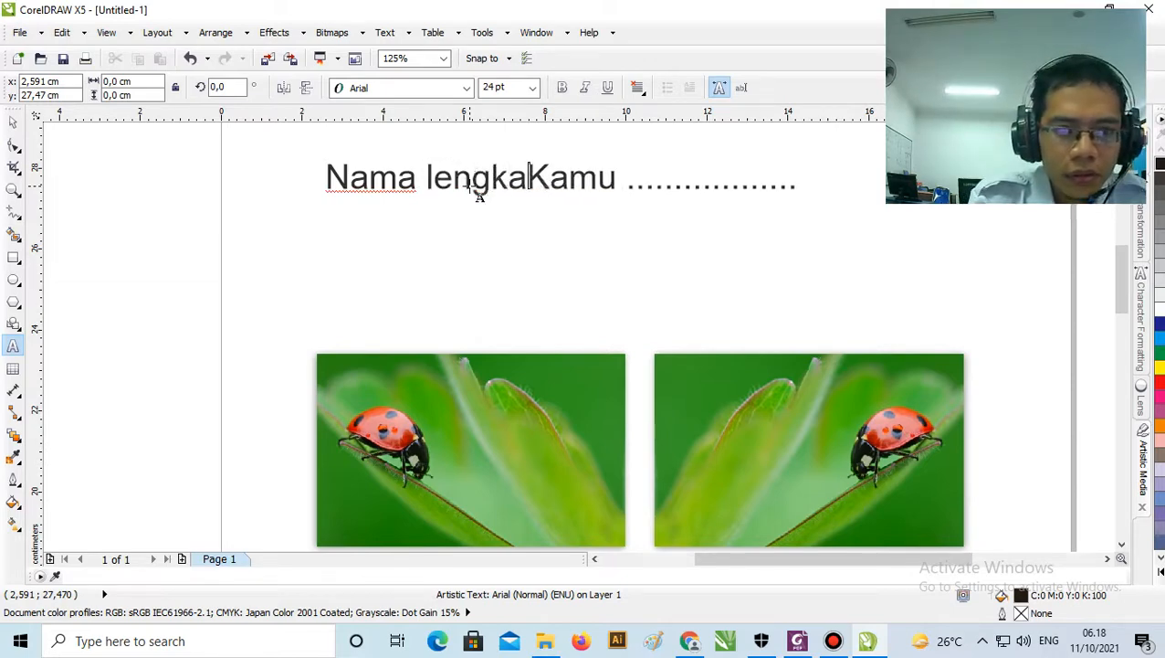
- Extend the dotted line at the end of "Nama lengkap Kamu" with five more dots
key(Right)
key(Right)
key(Right)
key(Right)
key(Right)
key(Right)
key(Right)
key(Right)
key(Right)
key(Right)
key(Right)
key(Right)
key(Right)
key(Right)
key(Right)
key(Right)
key(Right)
key(Right)
key(Right)
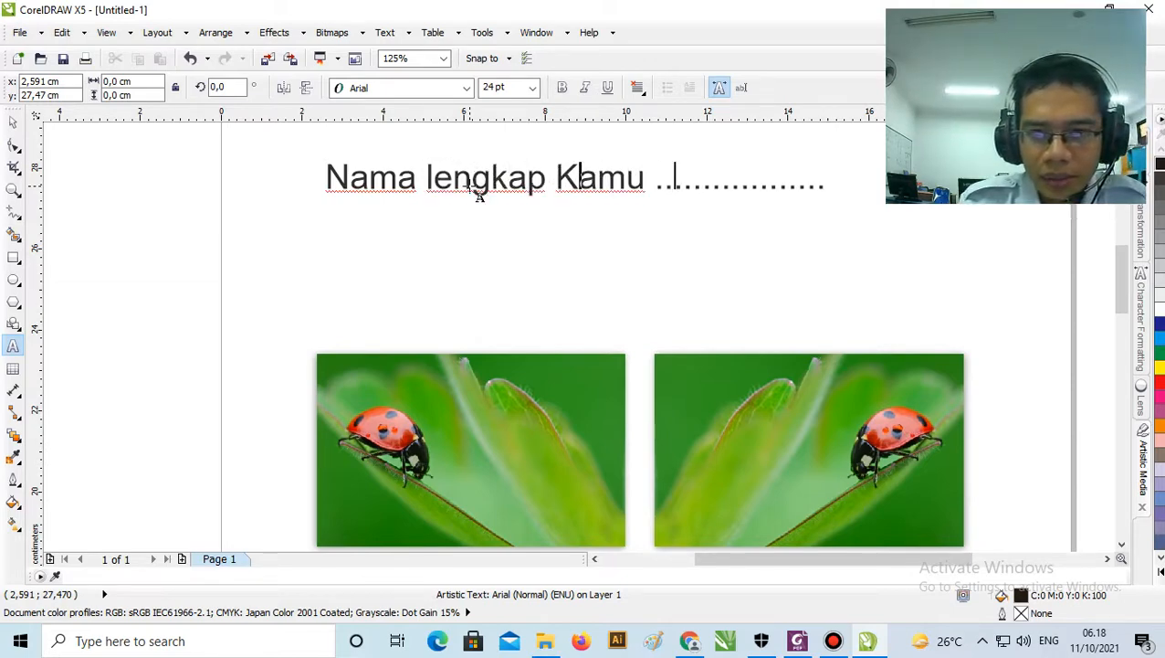
key(Right)
key(Right)
key(Right)
key(Right)
key(Right)
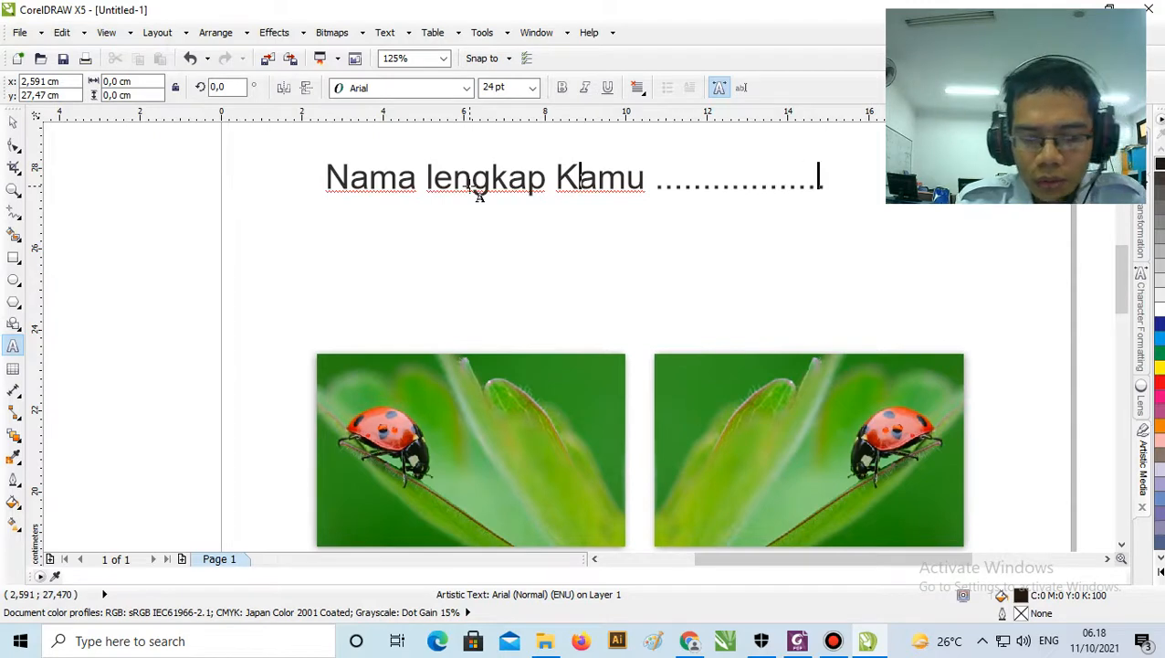
text(.....)
- Add a second text line reading "Kelas : 3 a / b / c" and finish editing the text
key(Return)
text(Kelas nyal)
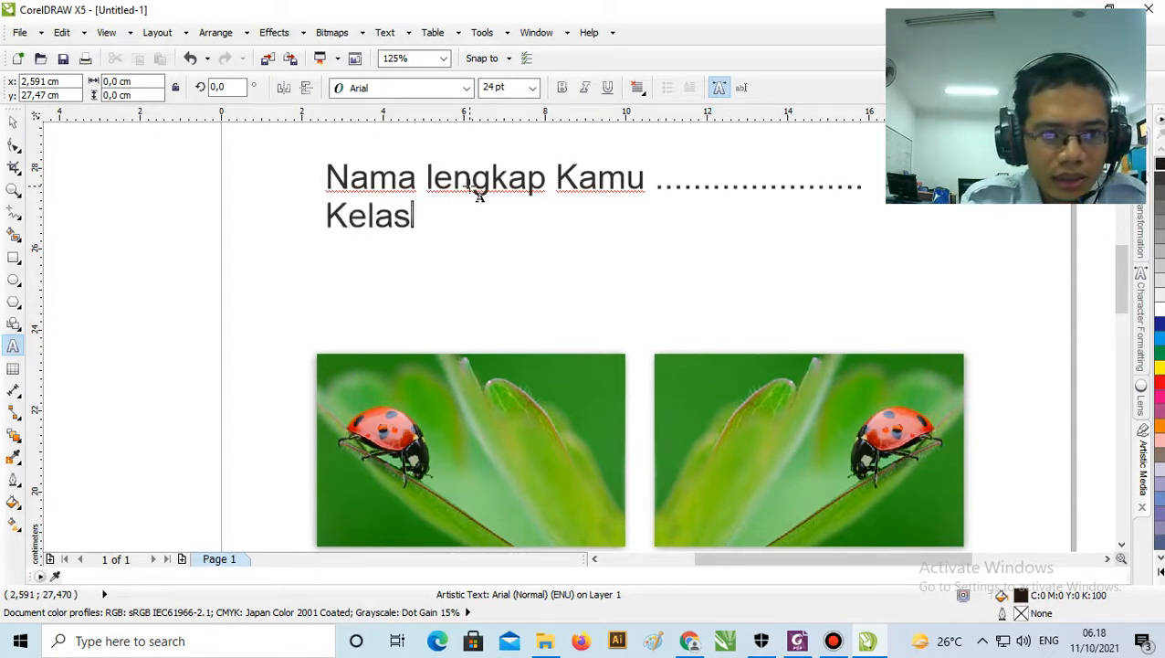
key(BackSpace)
key(BackSpace)
key(BackSpace)
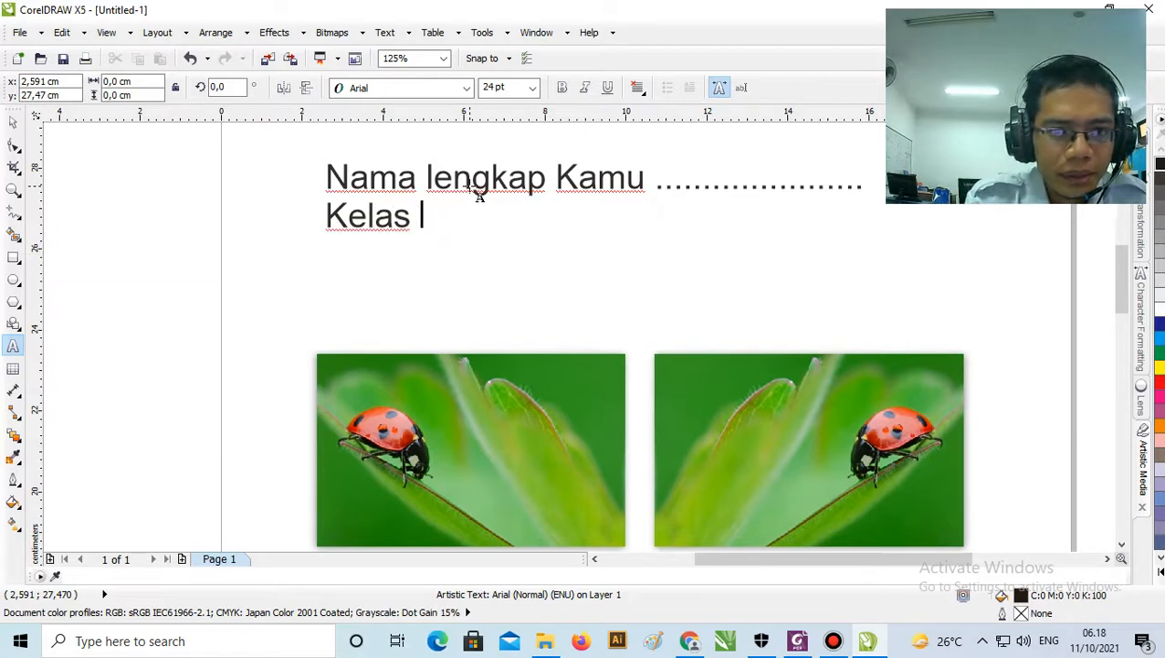
text(: 3 )
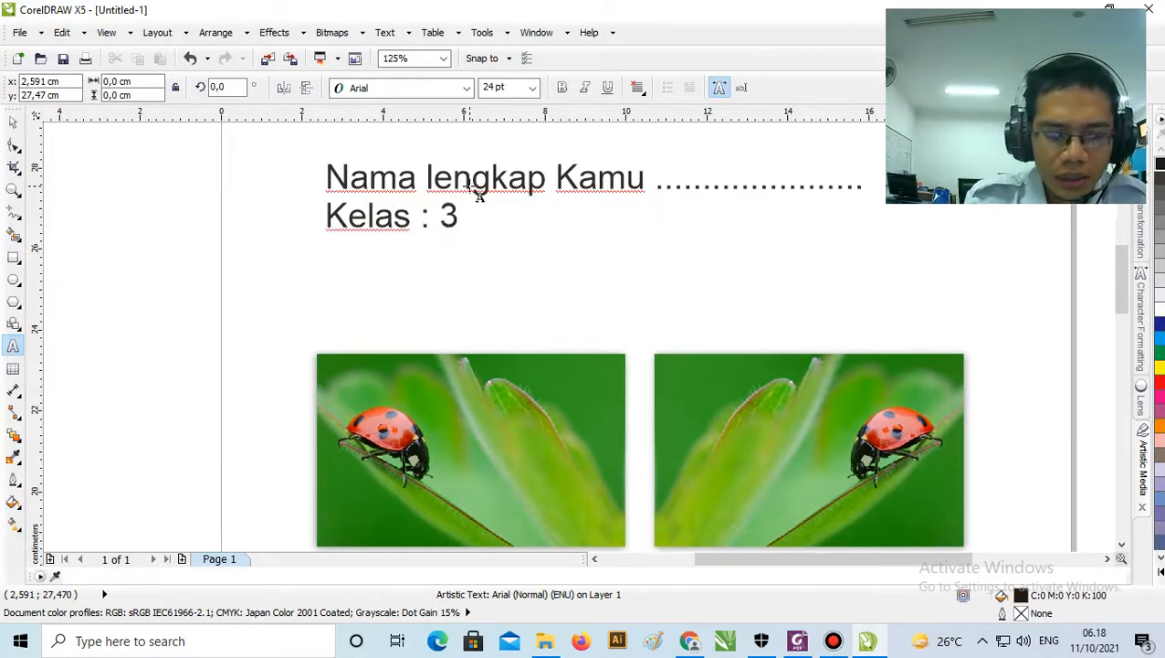
text(a / b)
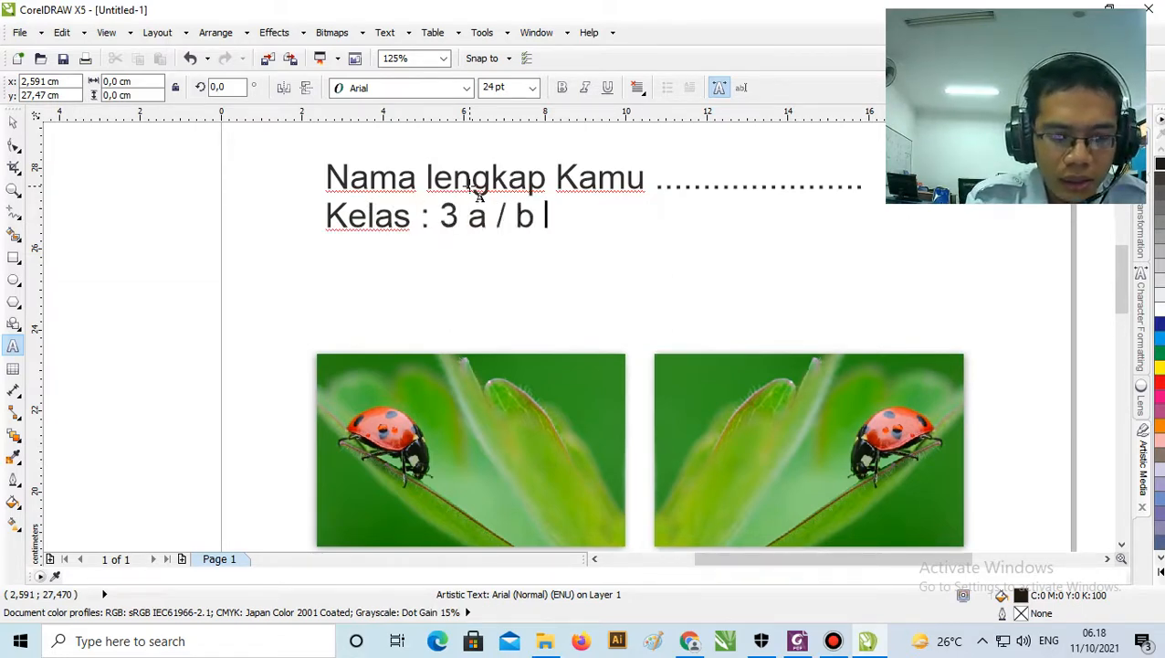
text( / c)
click(12, 120)
click(517, 268)
- Review the page layout, checking the two heading lines and the four rows of ladybug pairs
scroll(517, 267, down, 1)
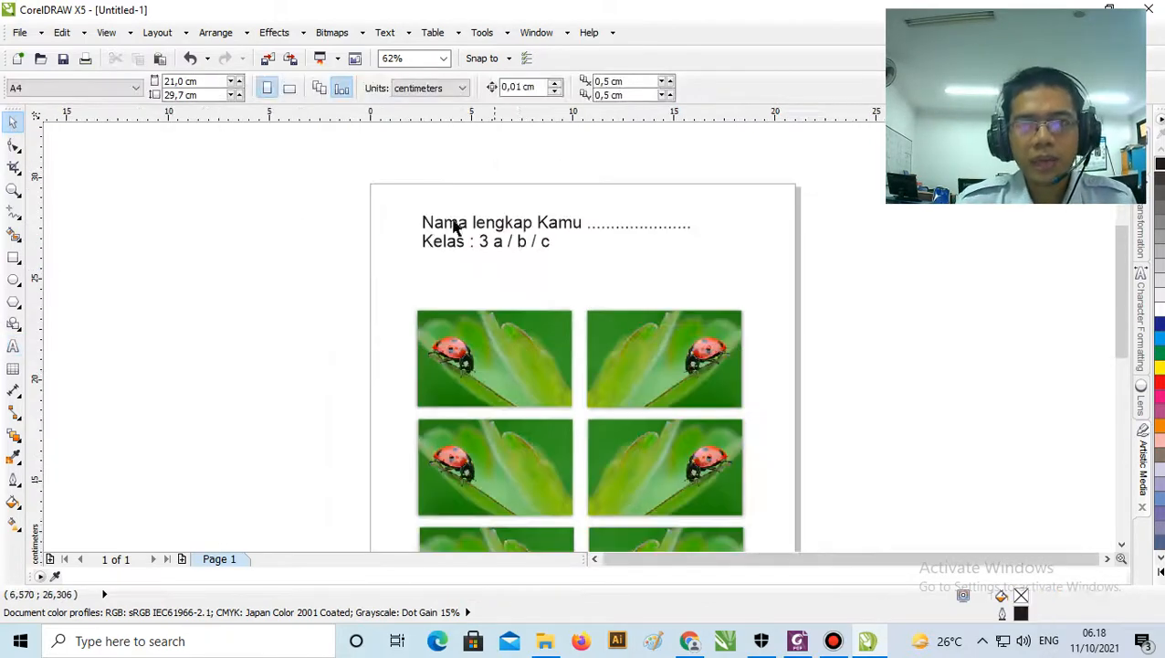
scroll(461, 233, down, 1)
scroll(476, 246, up, 1)
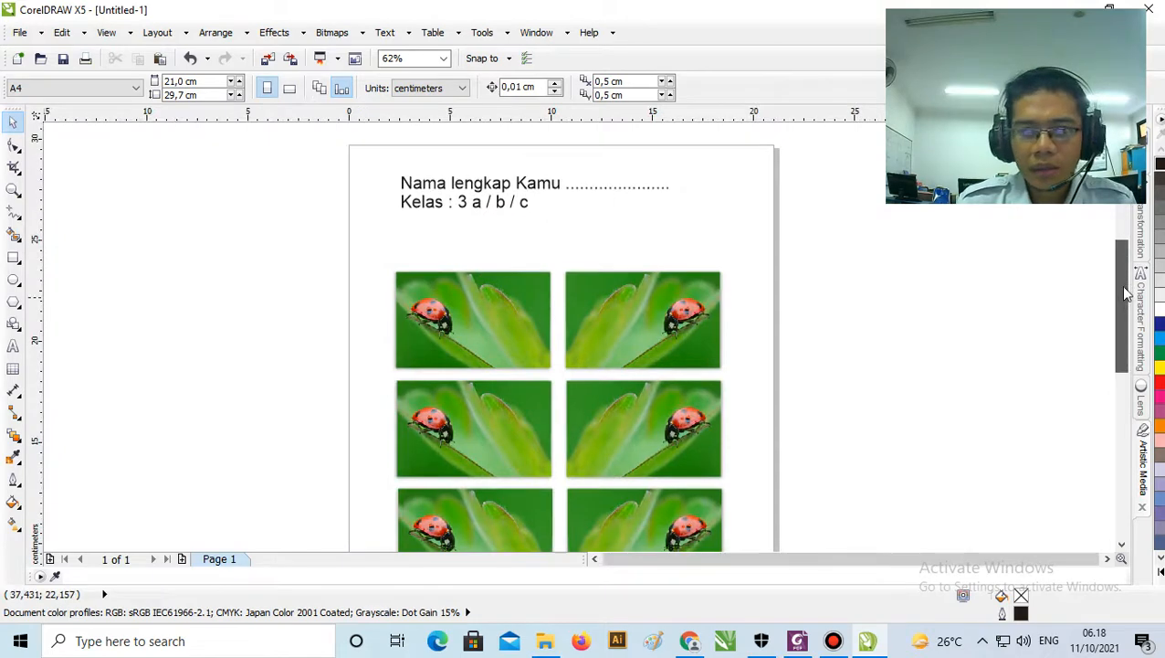
scroll(1128, 292, down, 1)
scroll(670, 271, down, 1)
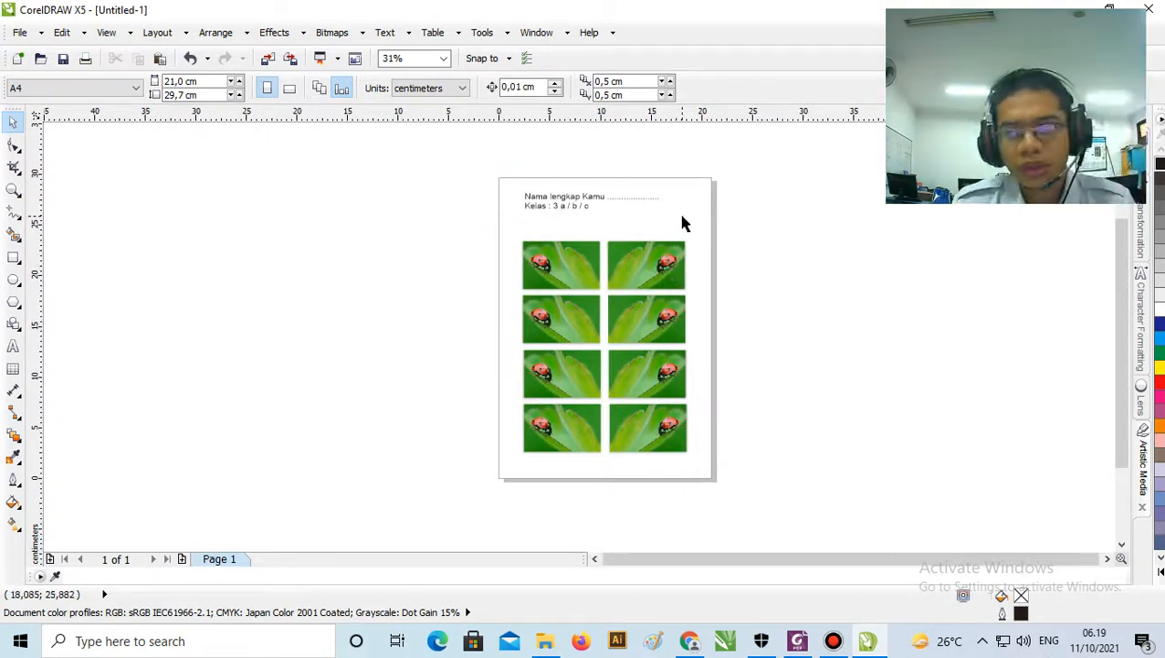
scroll(650, 234, up, 1)
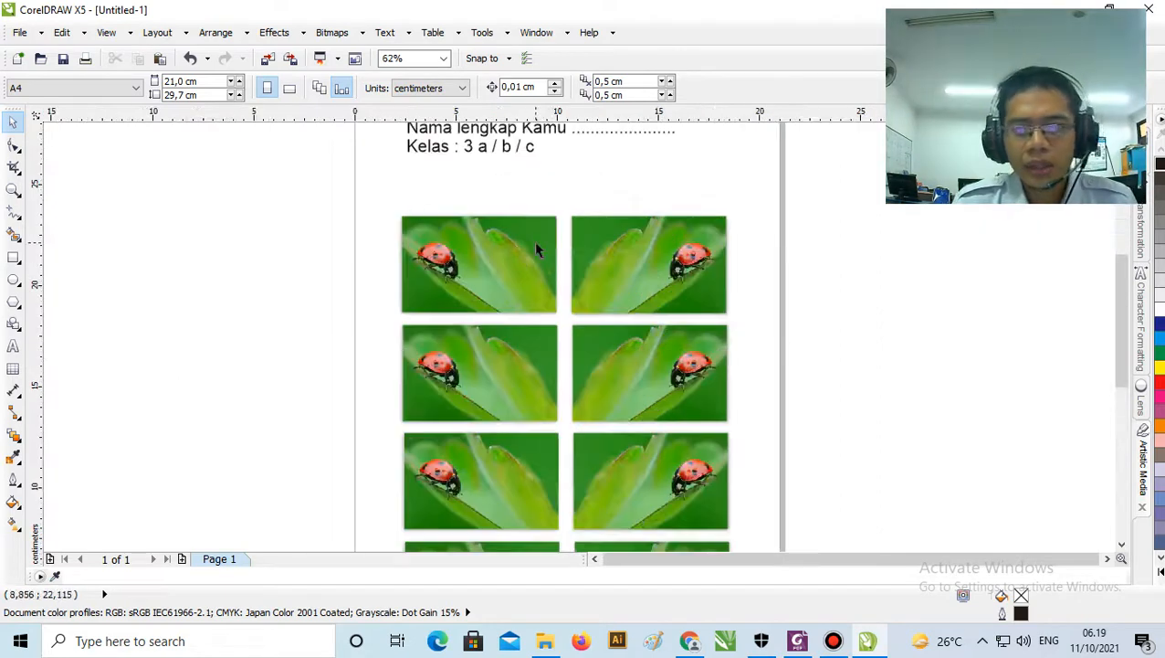
scroll(347, 205, down, 1)
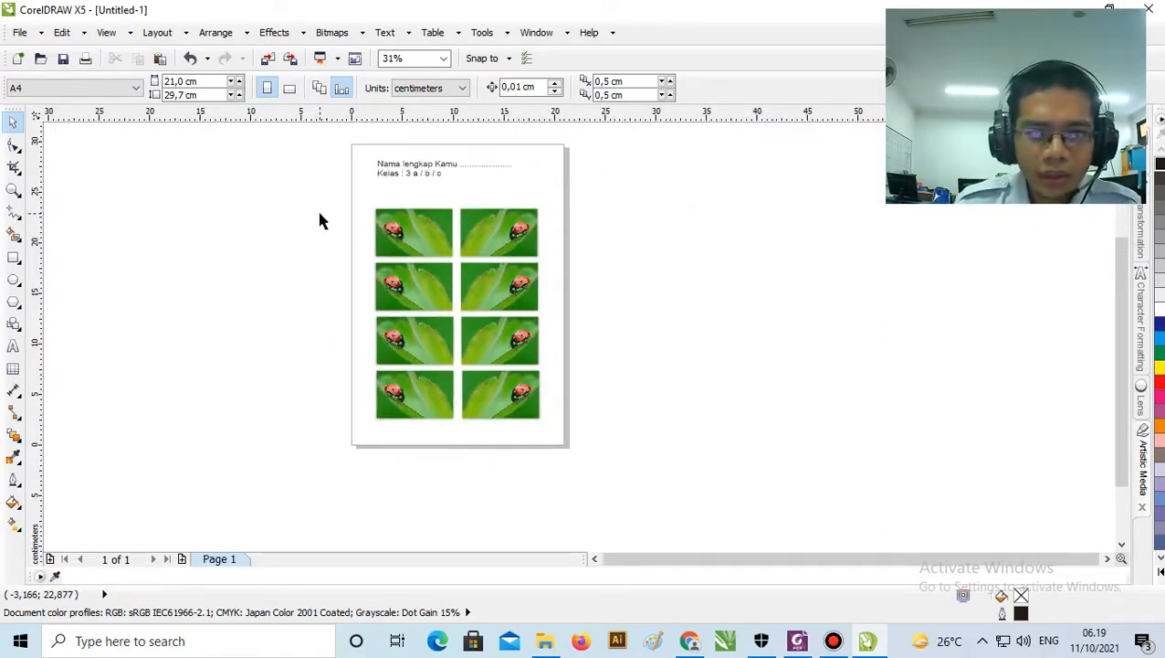
- Start exporting the page and choose the Pictures folder as the destination
click(19, 33)
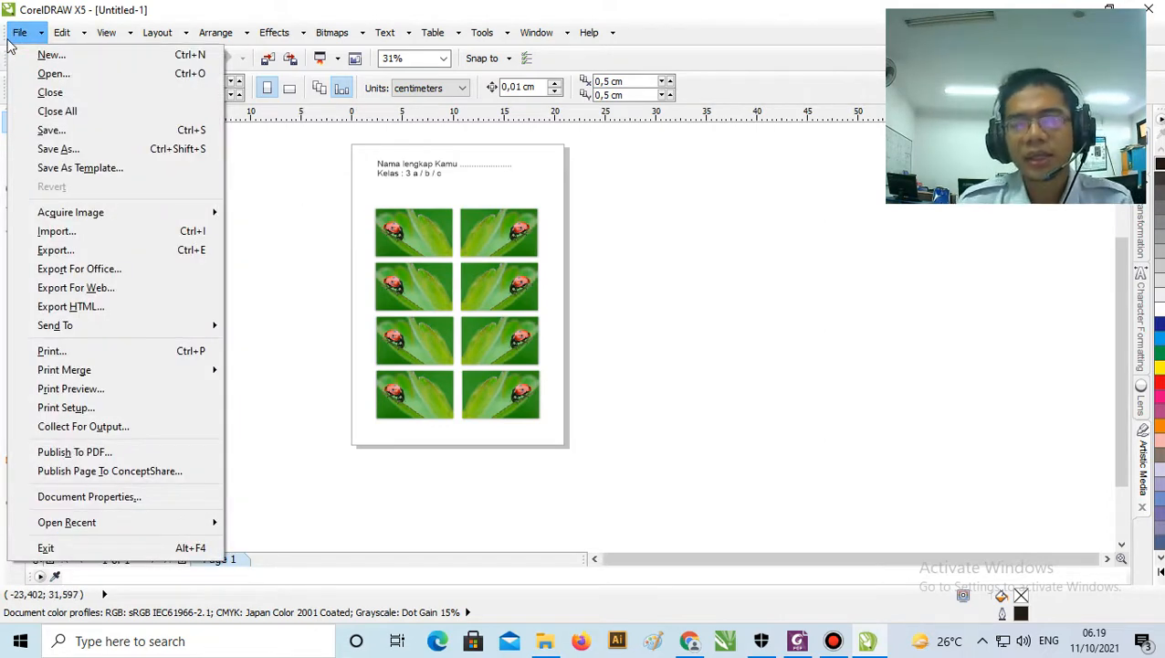
click(135, 255)
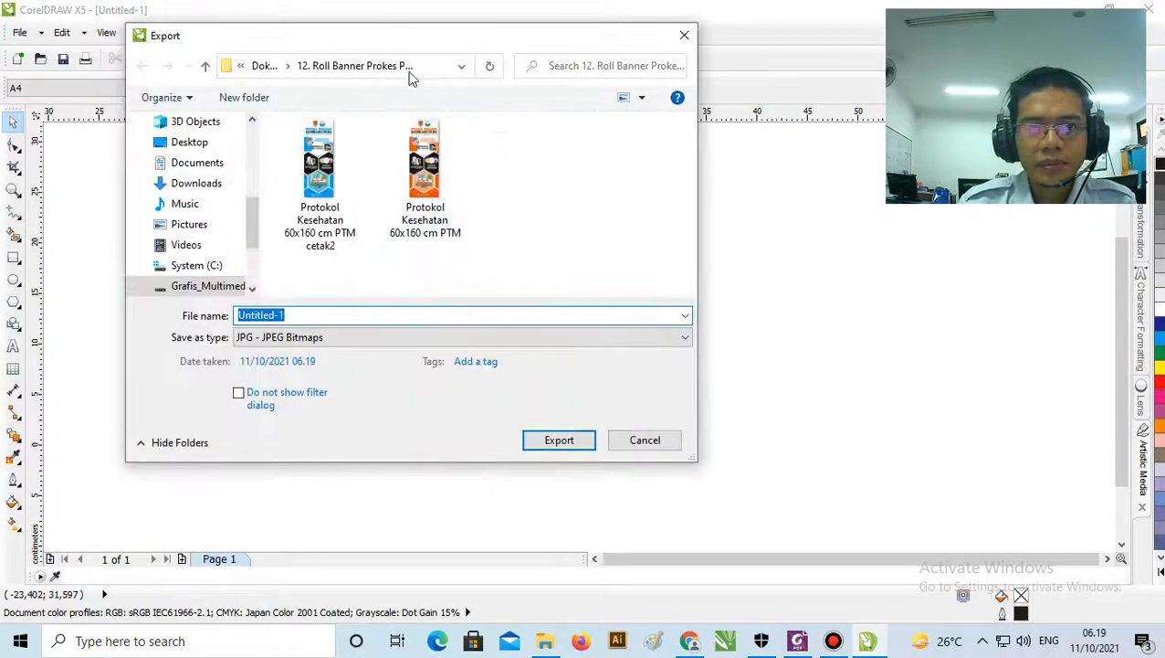
drag(384, 37, 409, 37)
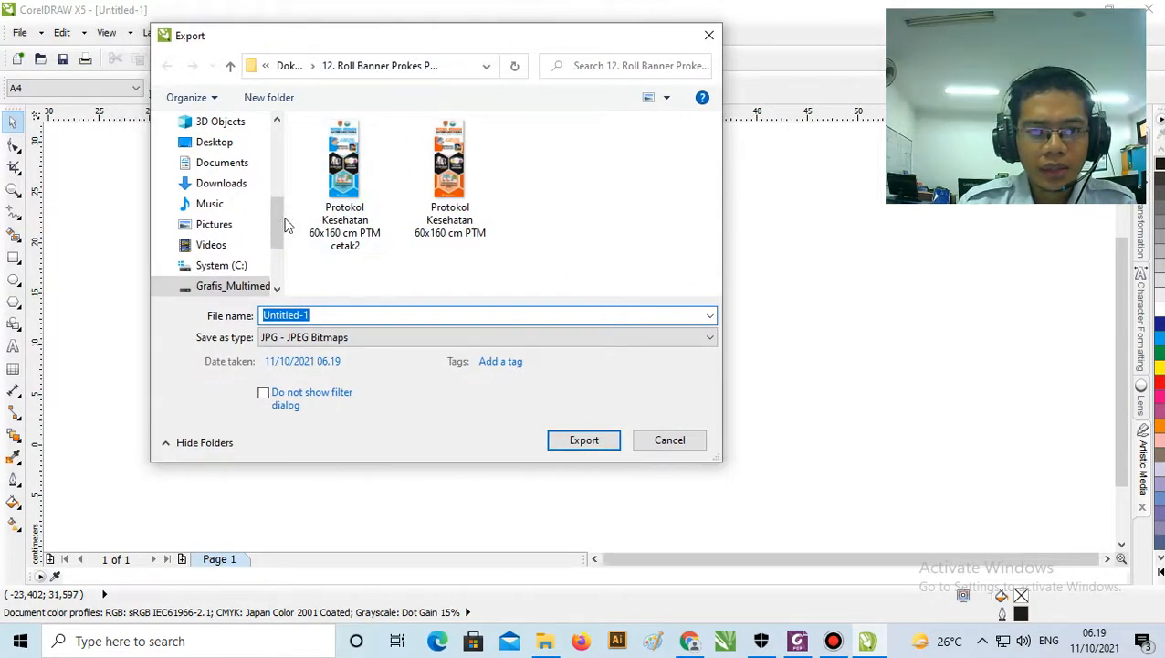
drag(277, 233, 294, 144)
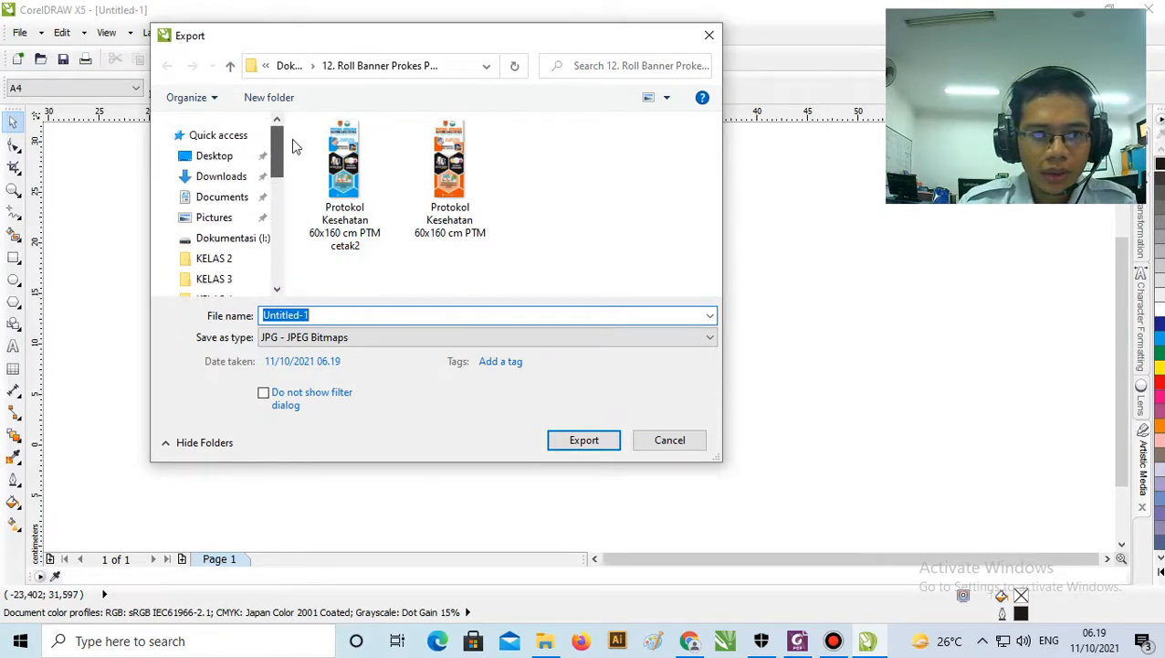
click(219, 221)
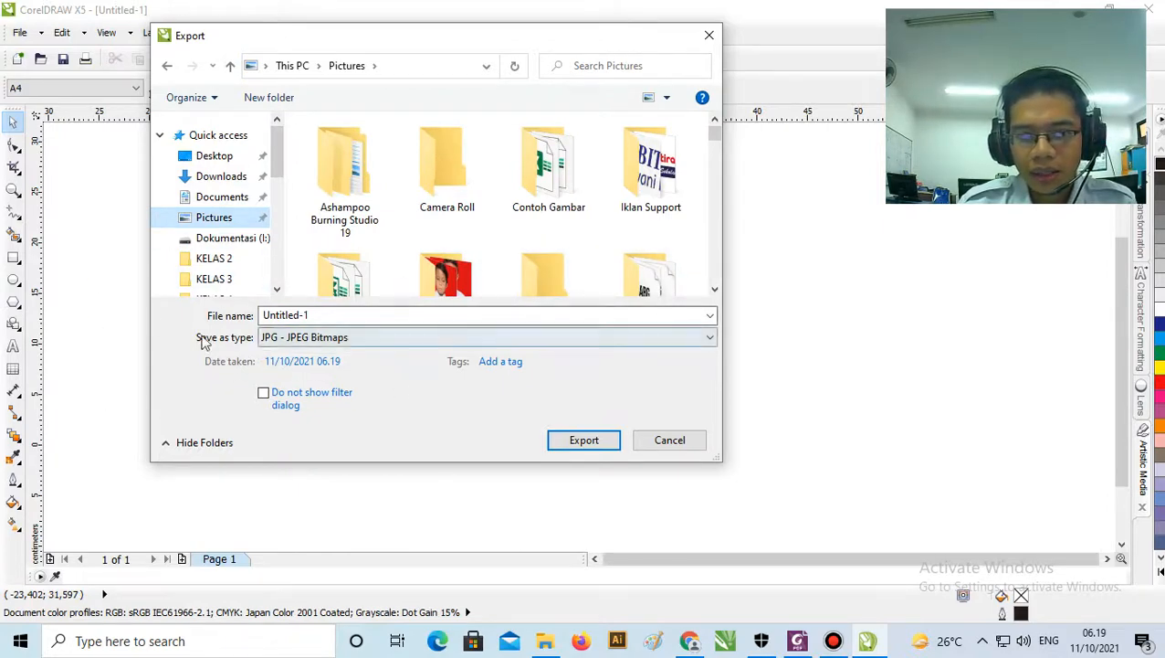
- Name the export file with the person's name followed by "Kumbang"
click(344, 315)
click(351, 315)
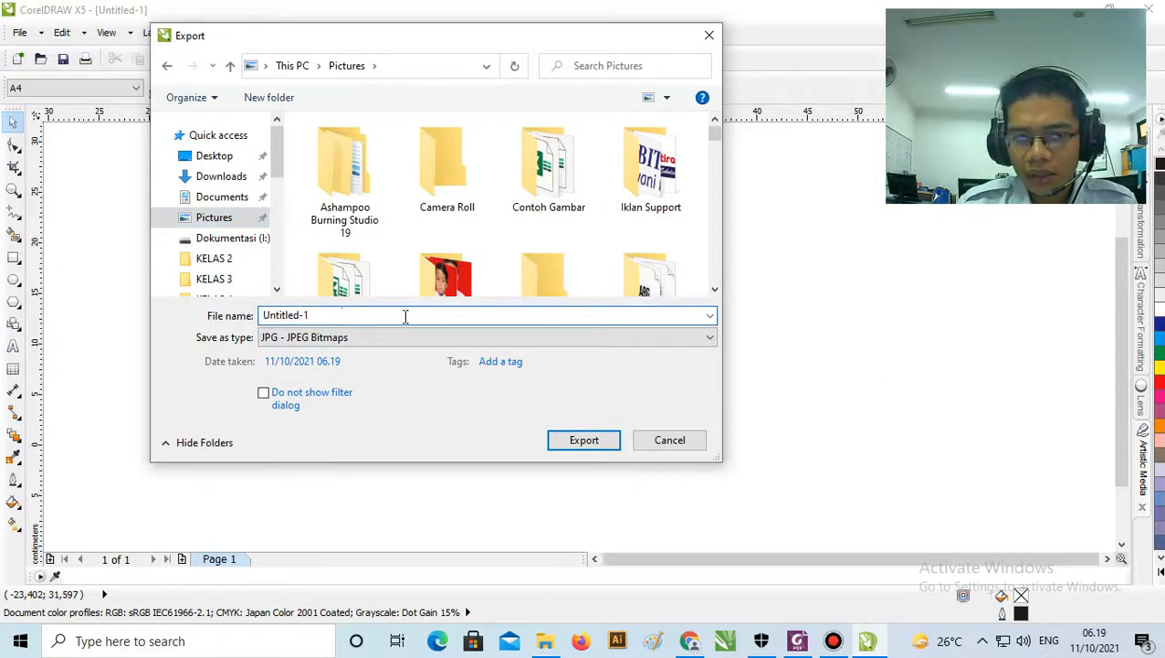
key(BackSpace)
key(BackSpace)
key(BackSpace)
key(BackSpace)
key(BackSpace)
key(BackSpace)
key(BackSpace)
key(BackSpace)
key(BackSpace)
key(BackSpace)
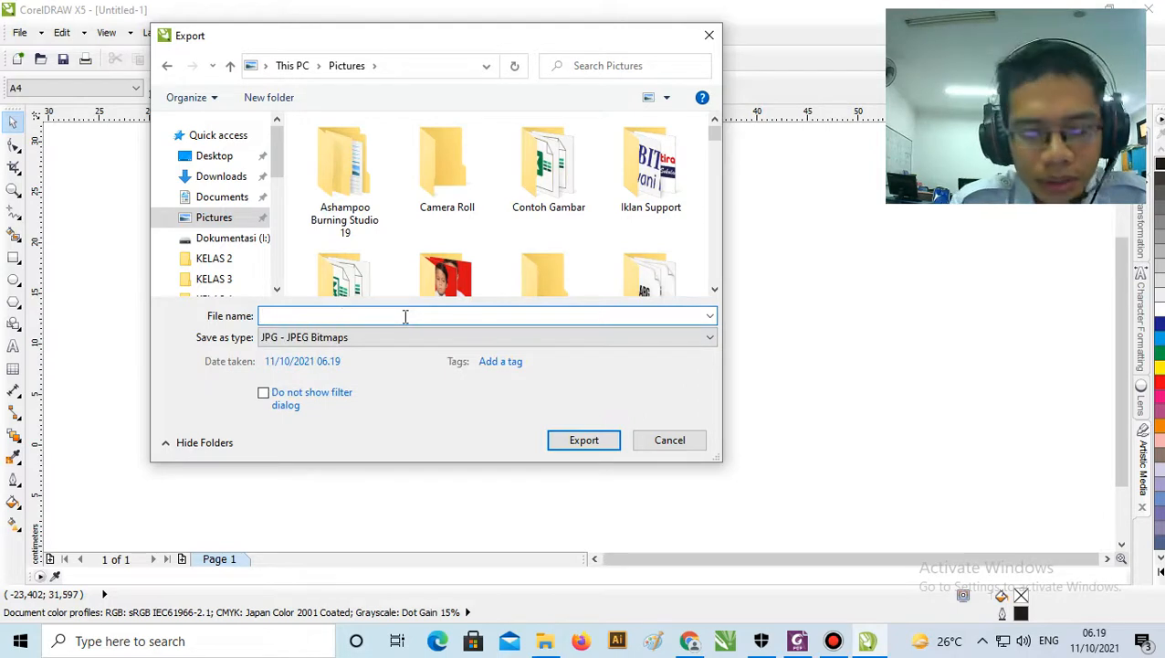
text(Rochman)
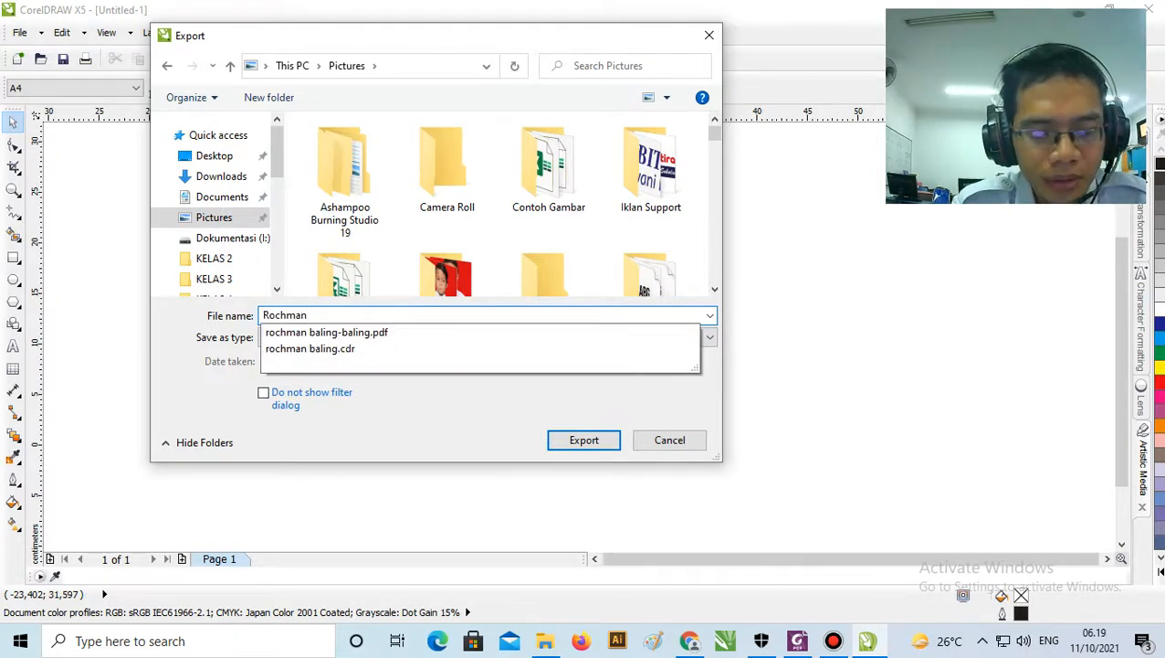
text( Kumbang)
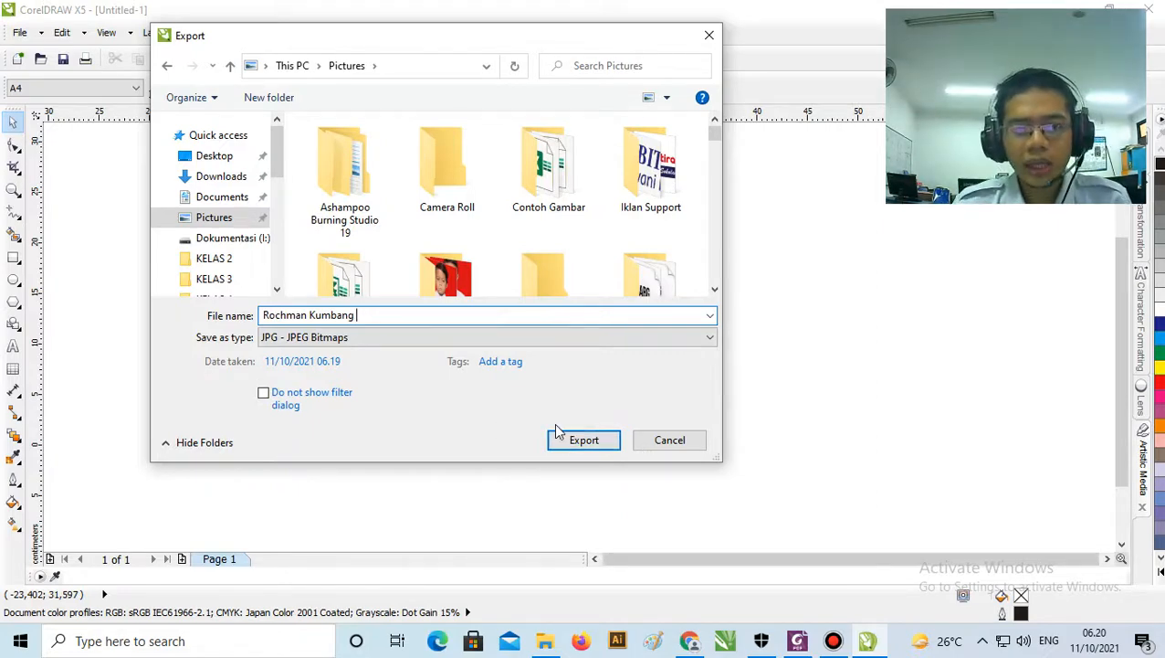
click(711, 338)
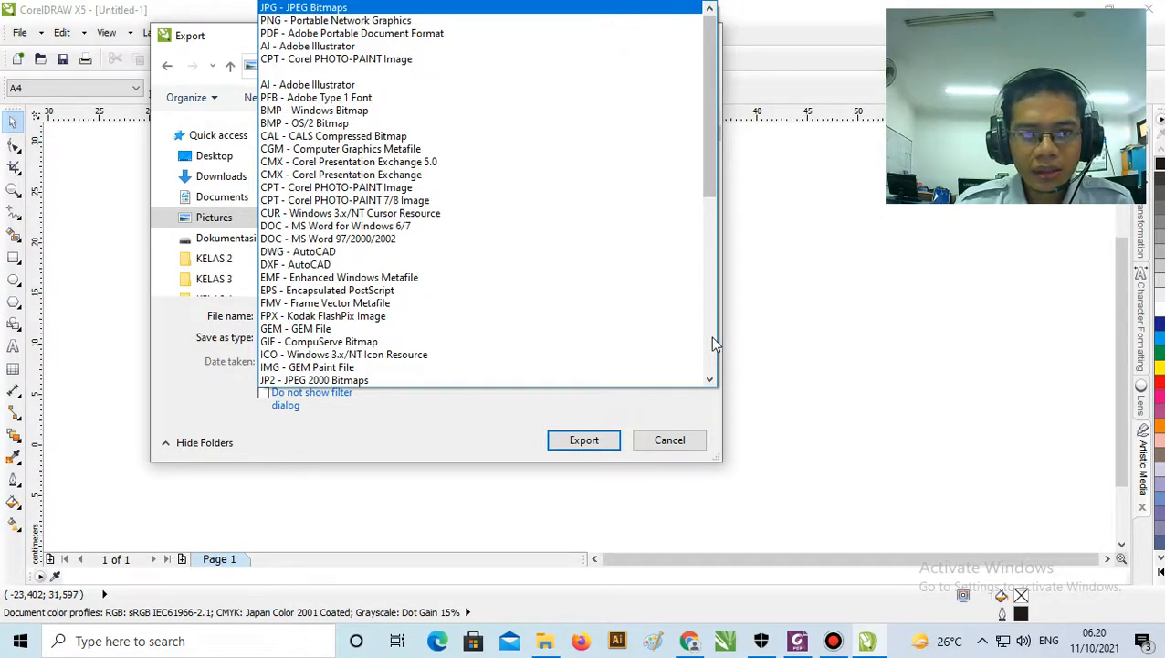
drag(709, 168, 715, 211)
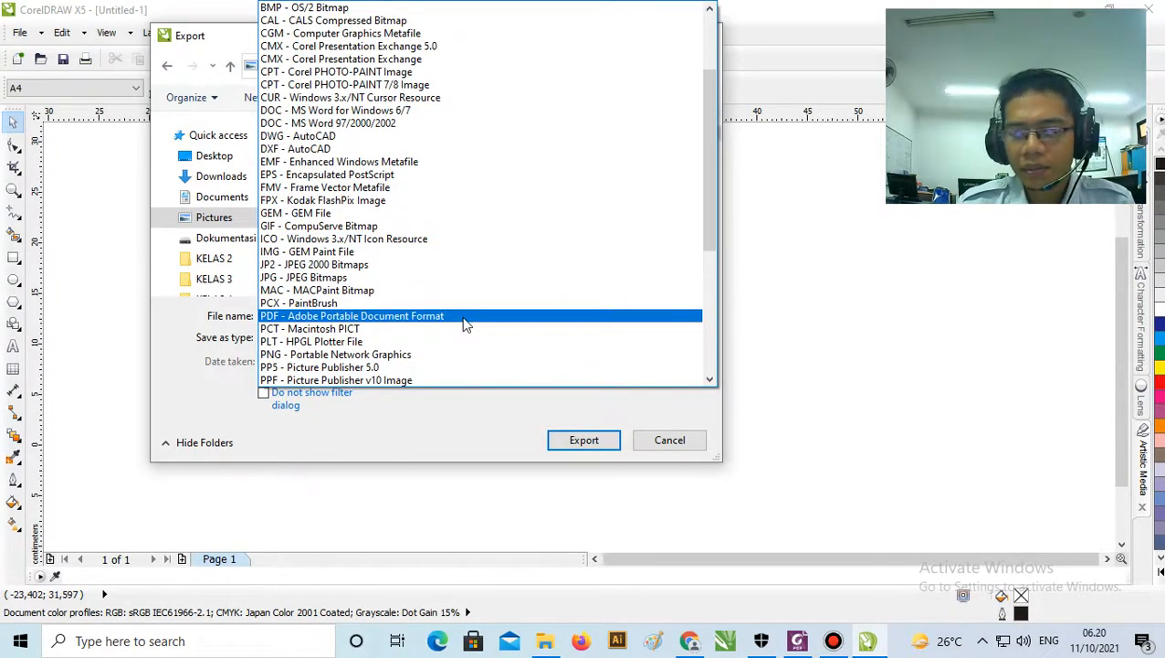
click(446, 437)
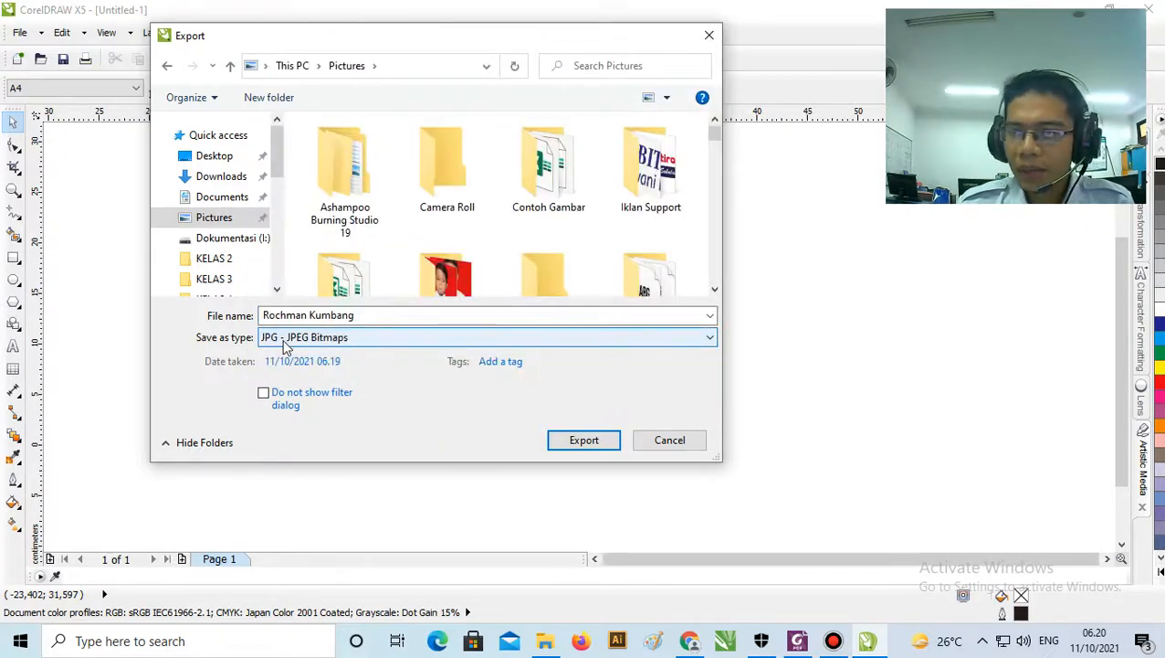
- Set the export file type to PDF - Adobe Portable Document Format and export the current document with the Document Distribution preset
click(710, 340)
drag(712, 147, 732, 299)
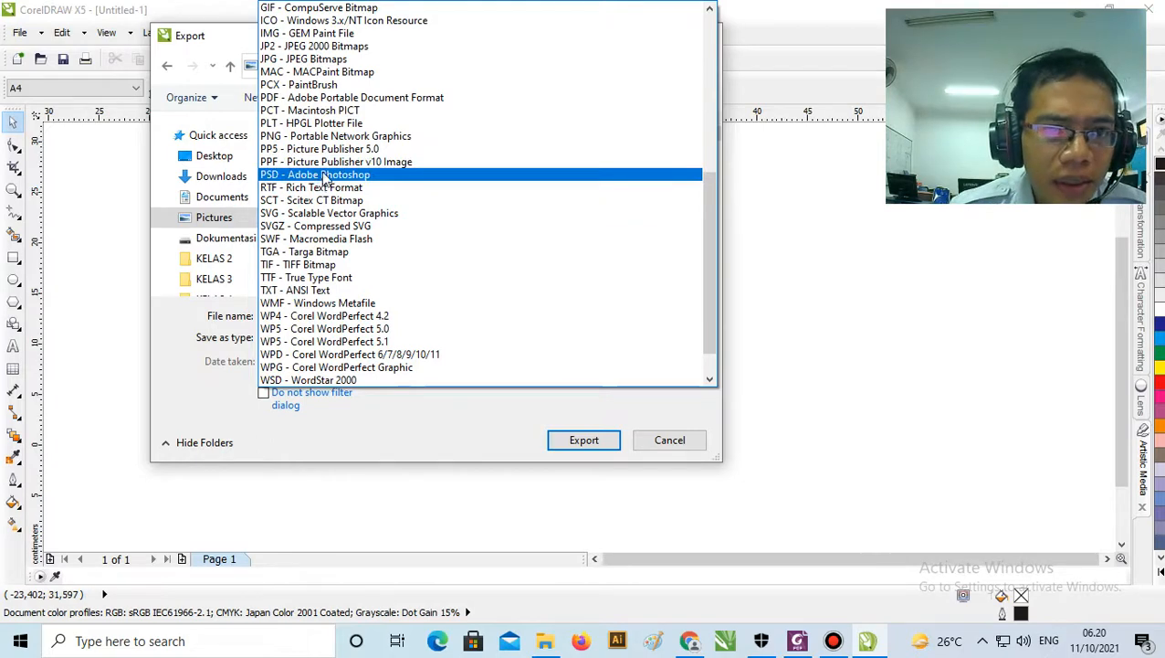
click(331, 99)
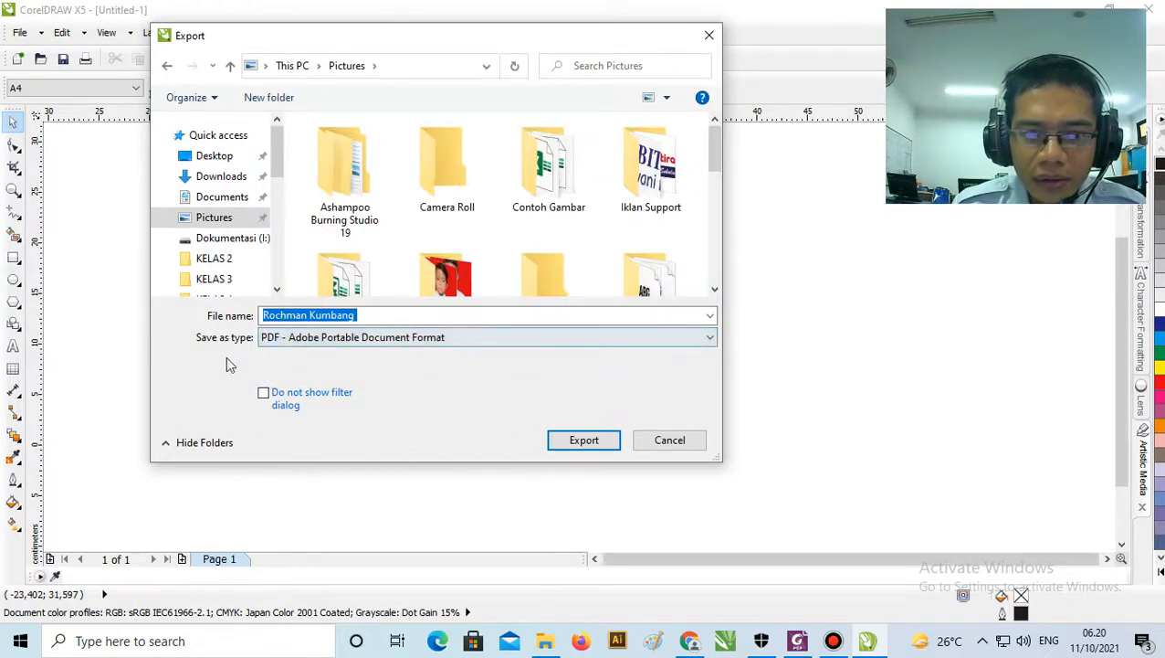
click(572, 442)
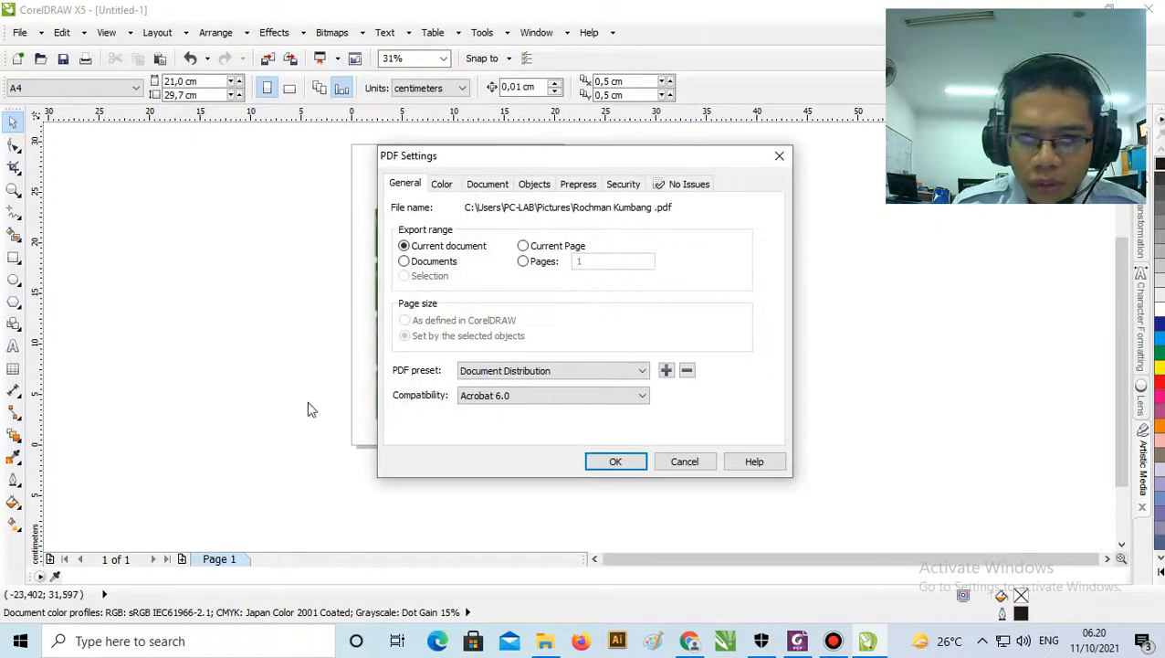
click(616, 462)
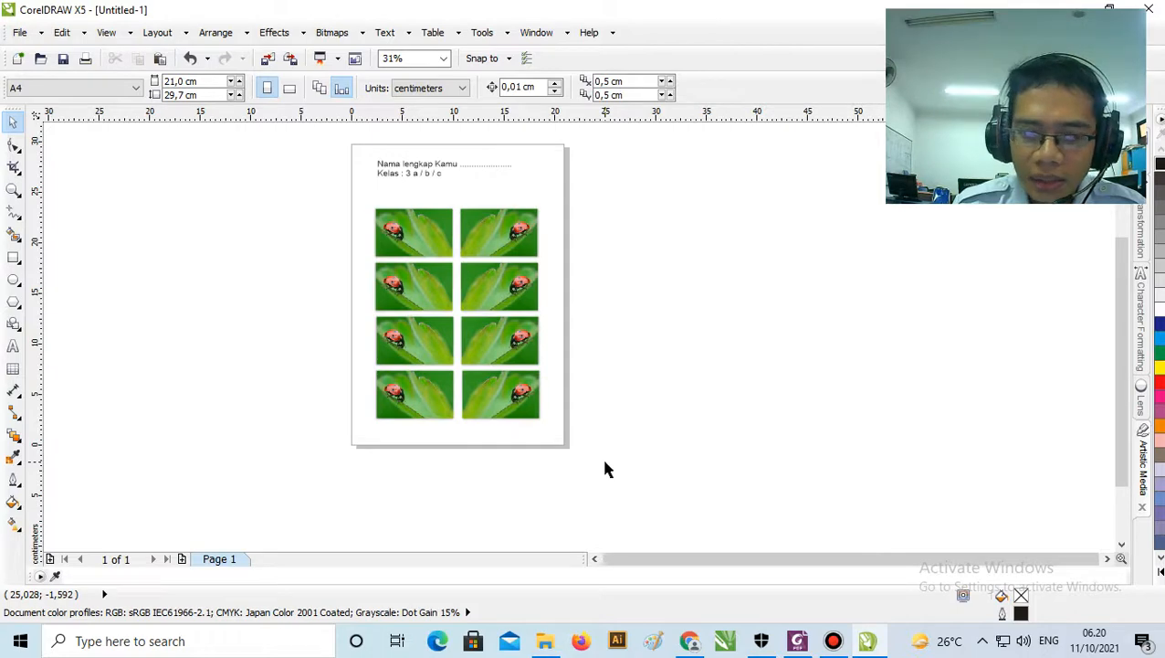
- Switch to File Explorer, close the unrelated folder window and open the Pictures folder
click(545, 641)
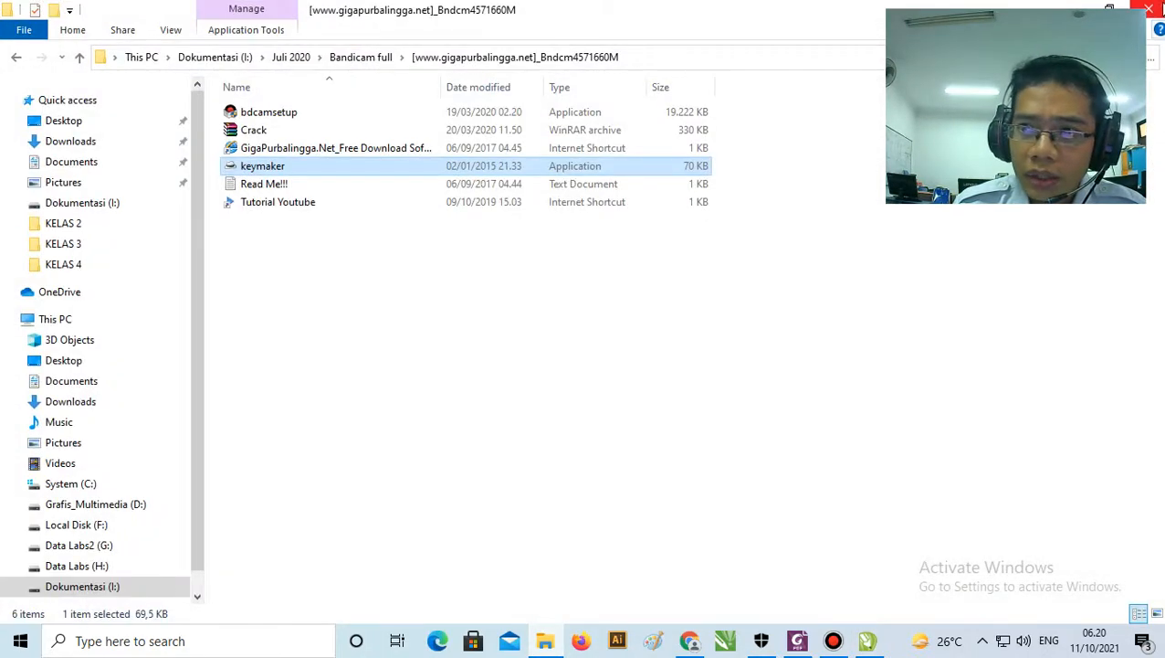
click(1150, 8)
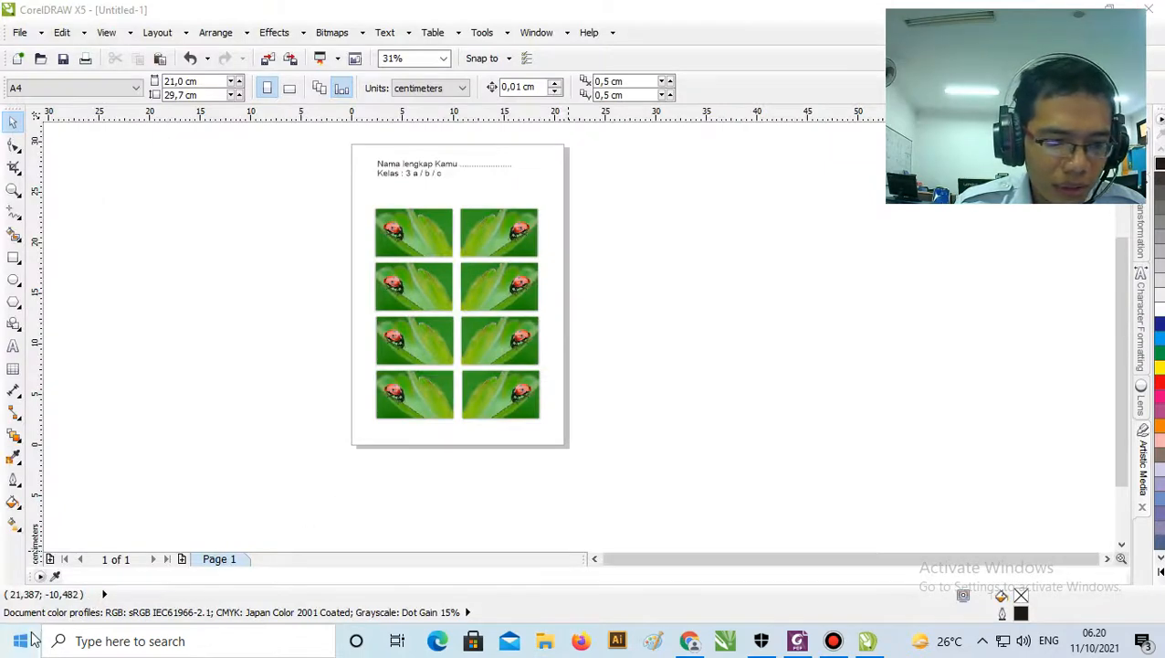
click(544, 642)
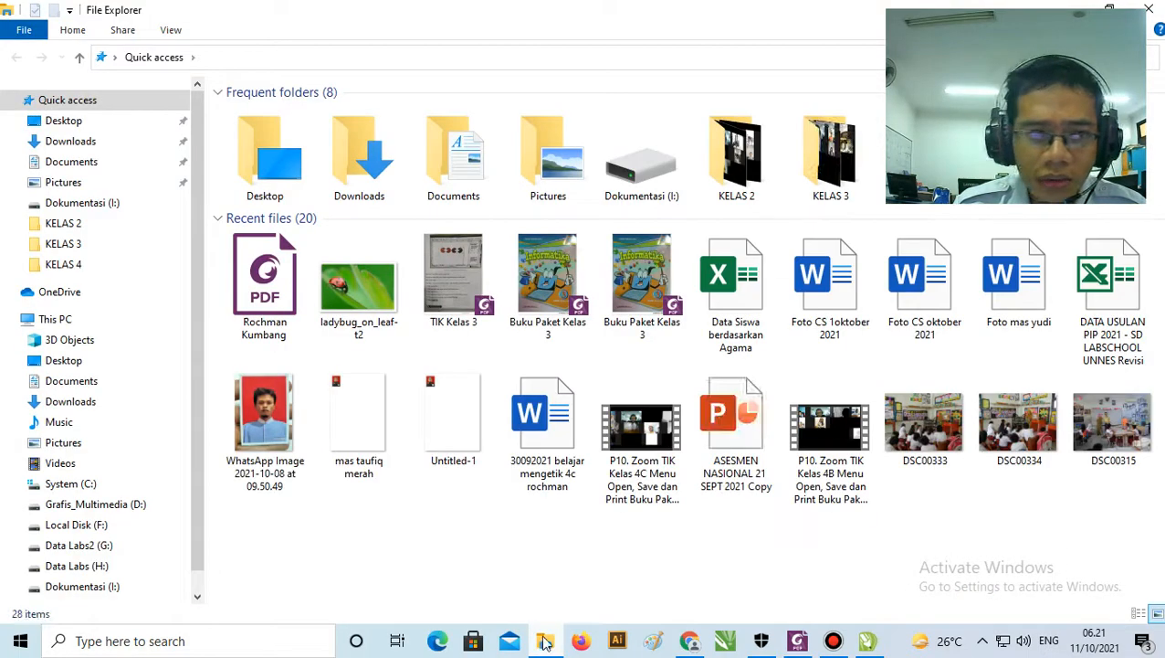
click(105, 185)
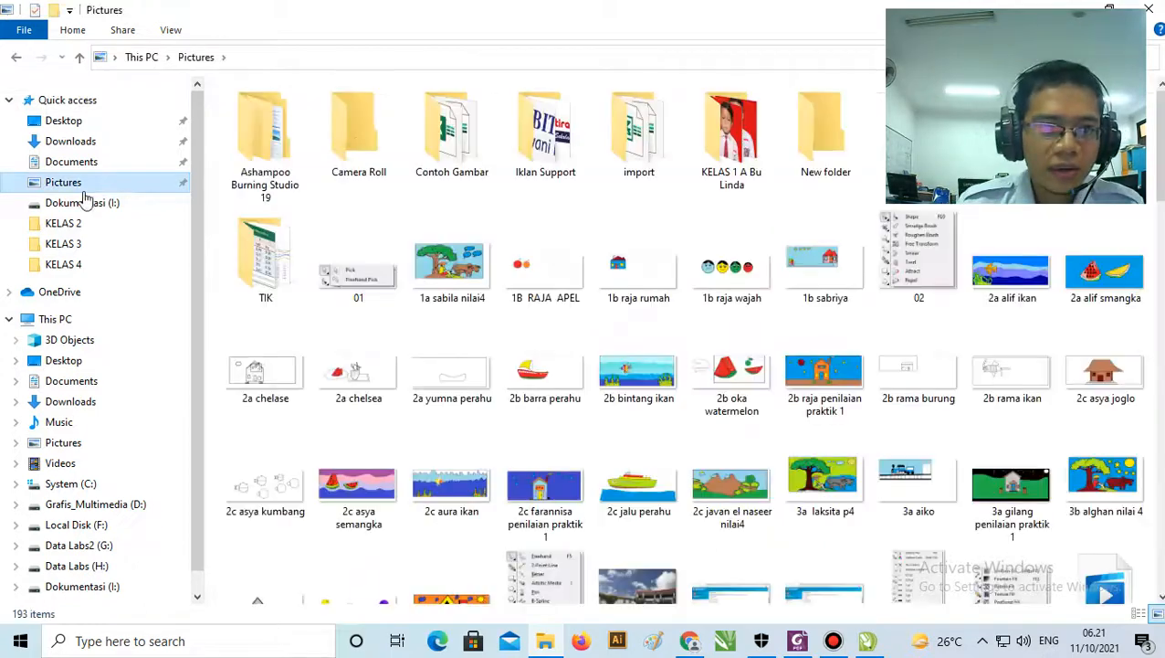
- Find the exported Kumbang PDF in the Pictures folder and open it in Foxit PhantomPDF
scroll(683, 338, down, 5)
scroll(683, 338, down, 7)
scroll(683, 338, down, 5)
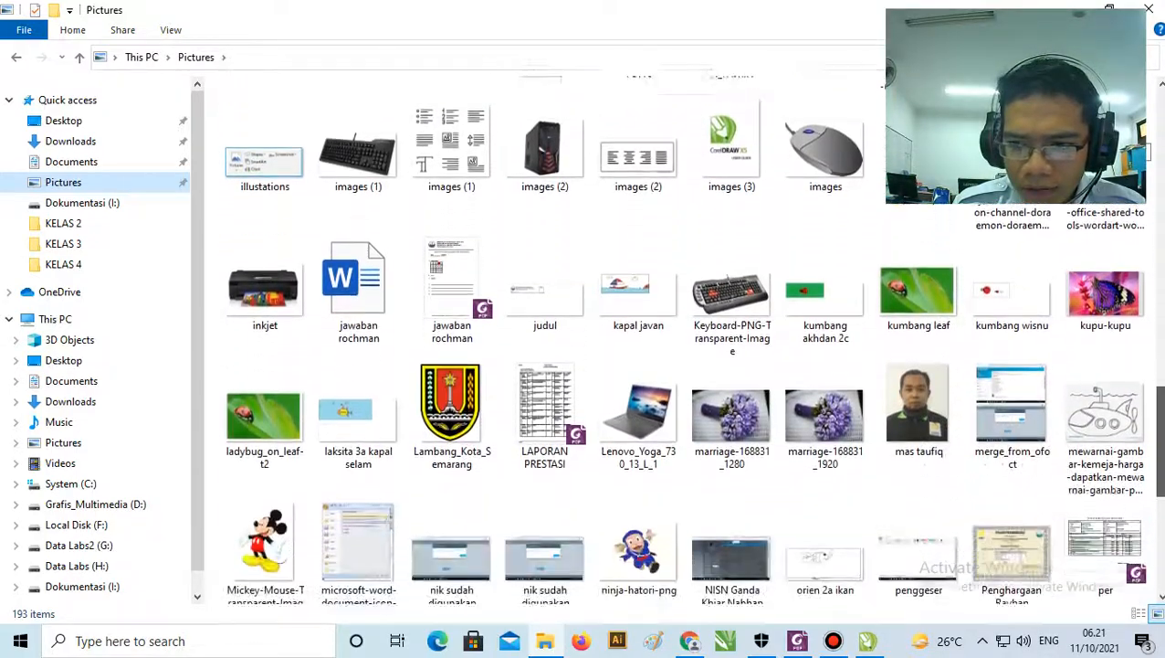
scroll(683, 338, down, 3)
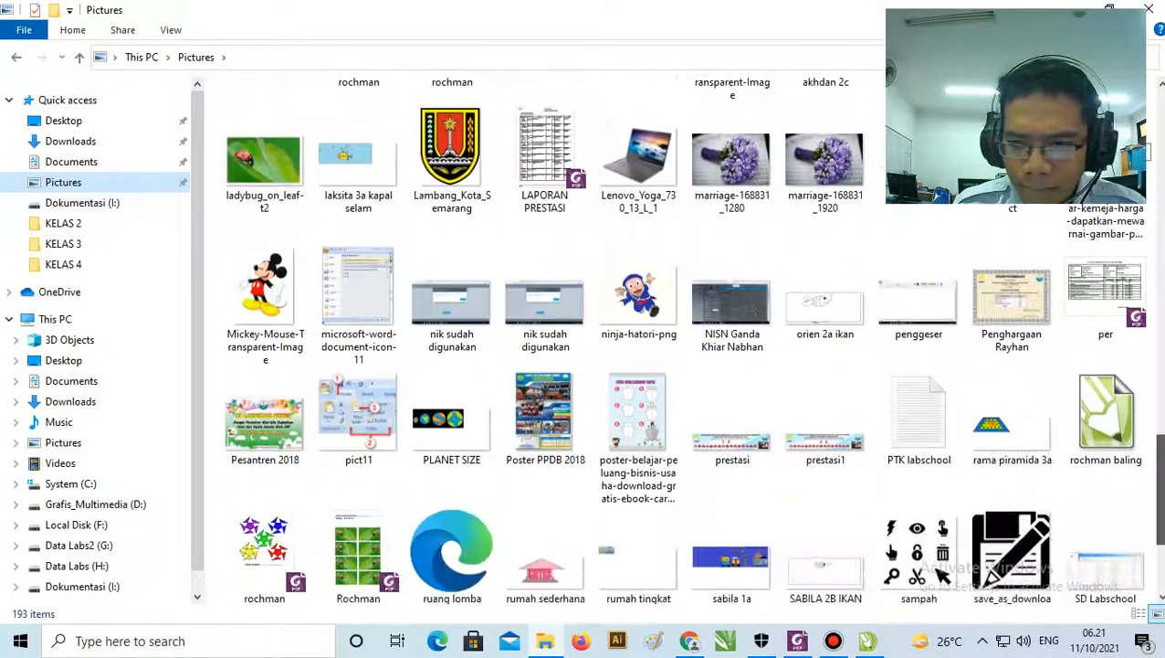
scroll(683, 338, down, 2)
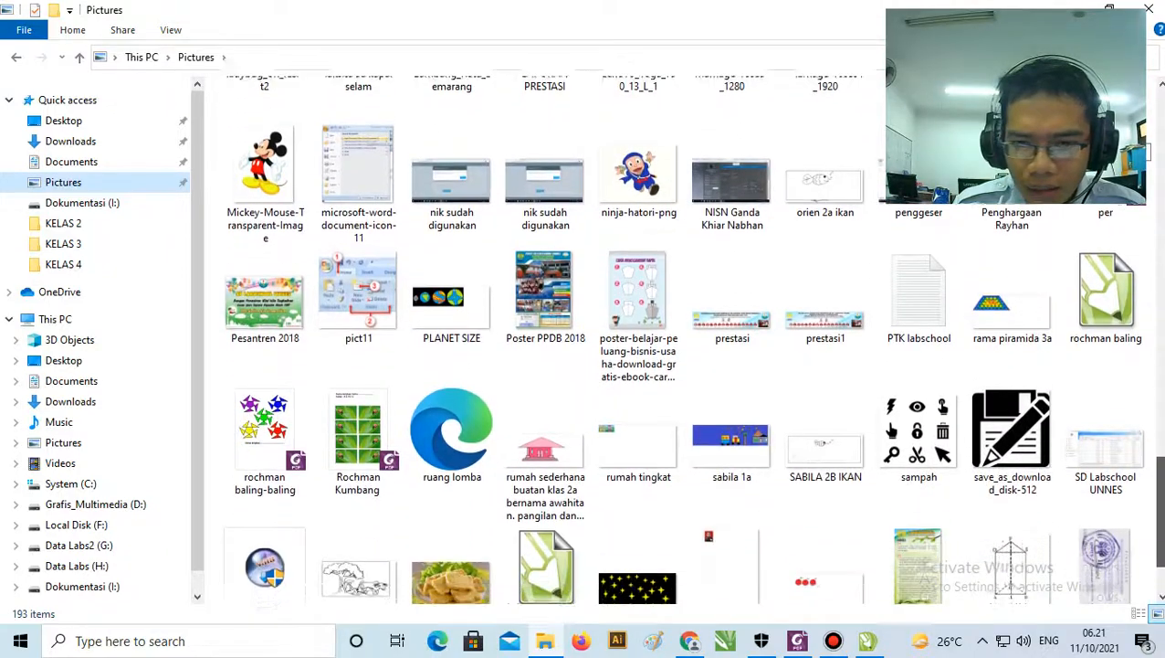
scroll(683, 338, down, 1)
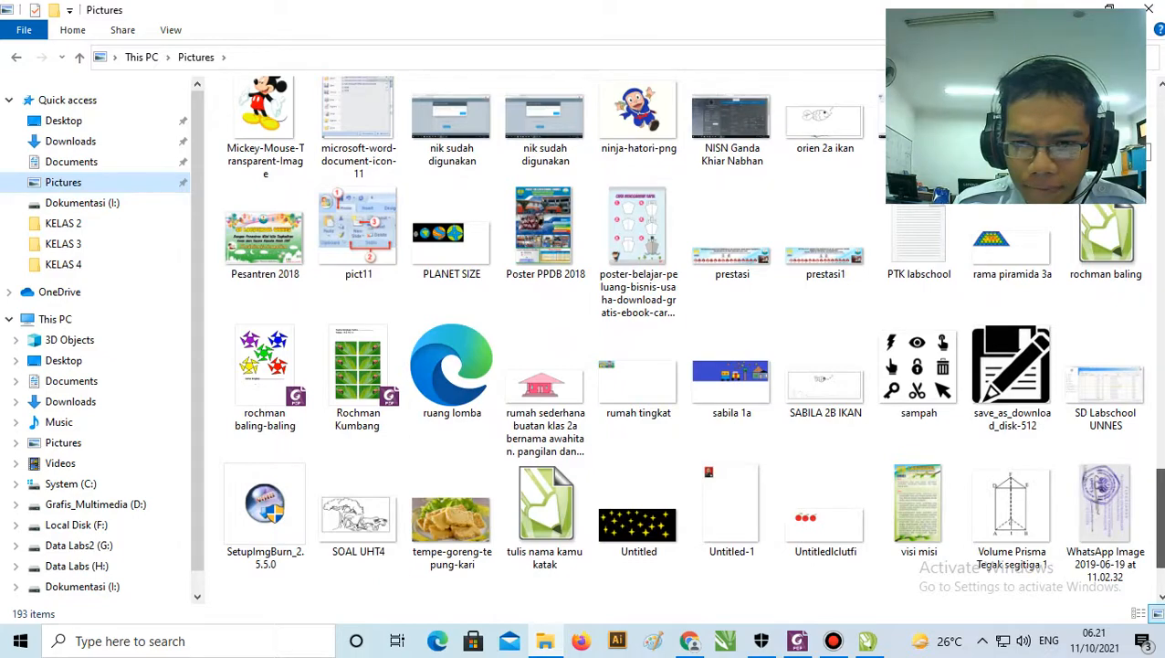
scroll(683, 338, down, 2)
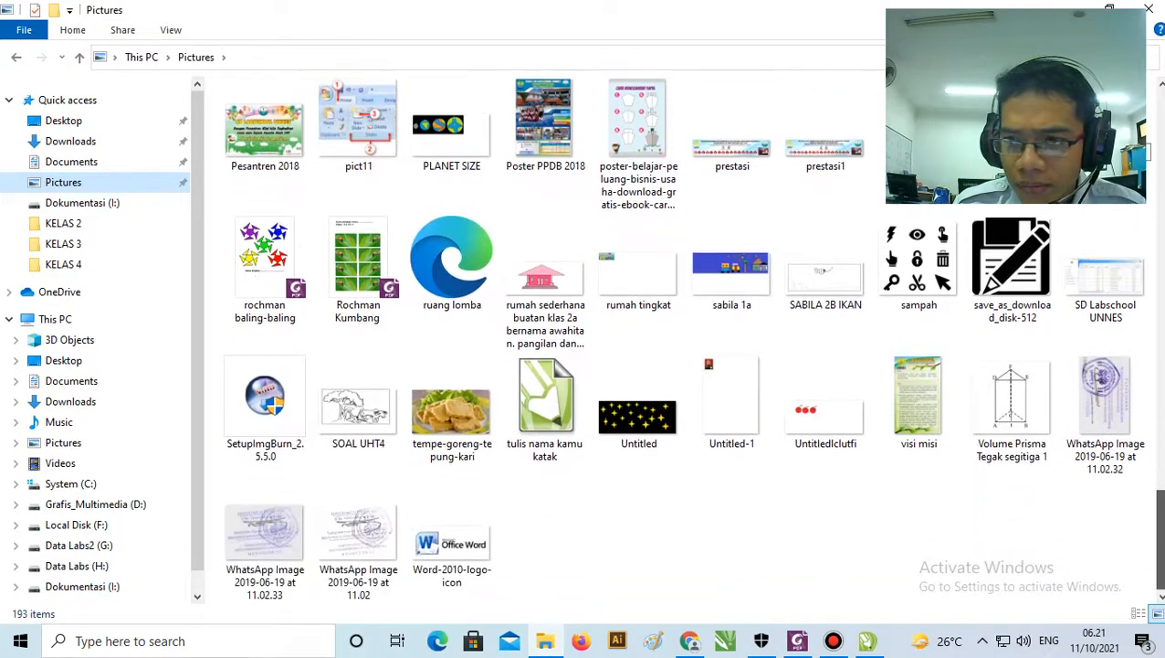
scroll(683, 338, up, 3)
scroll(683, 338, up, 1)
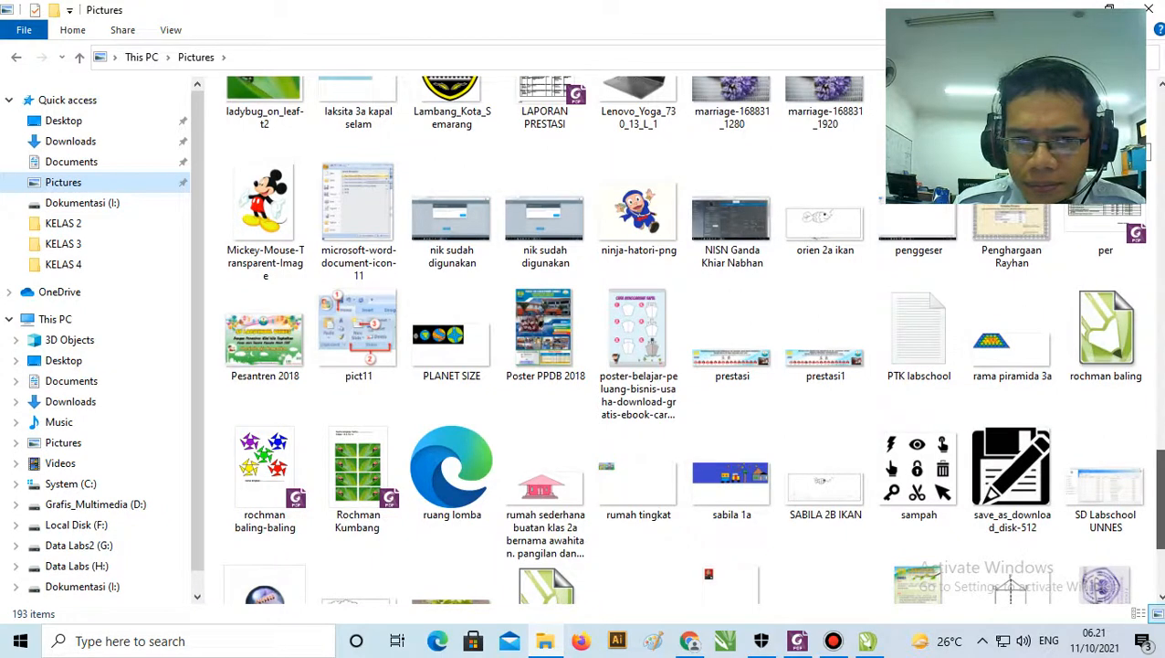
scroll(683, 338, up, 1)
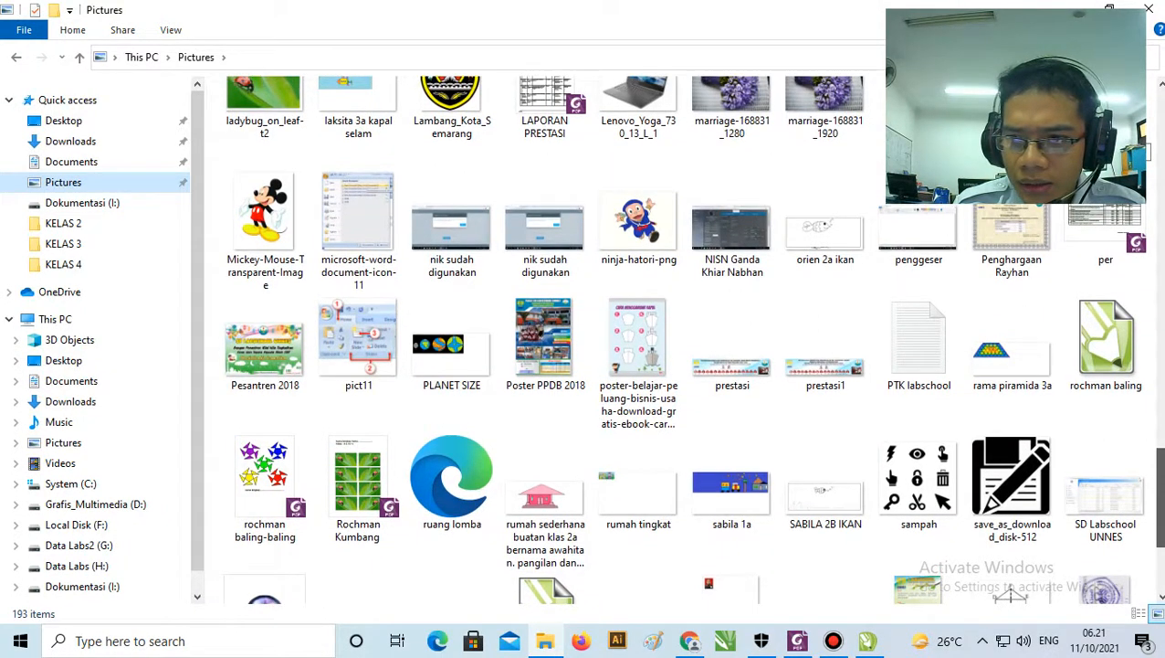
scroll(1011, 594, up, 1)
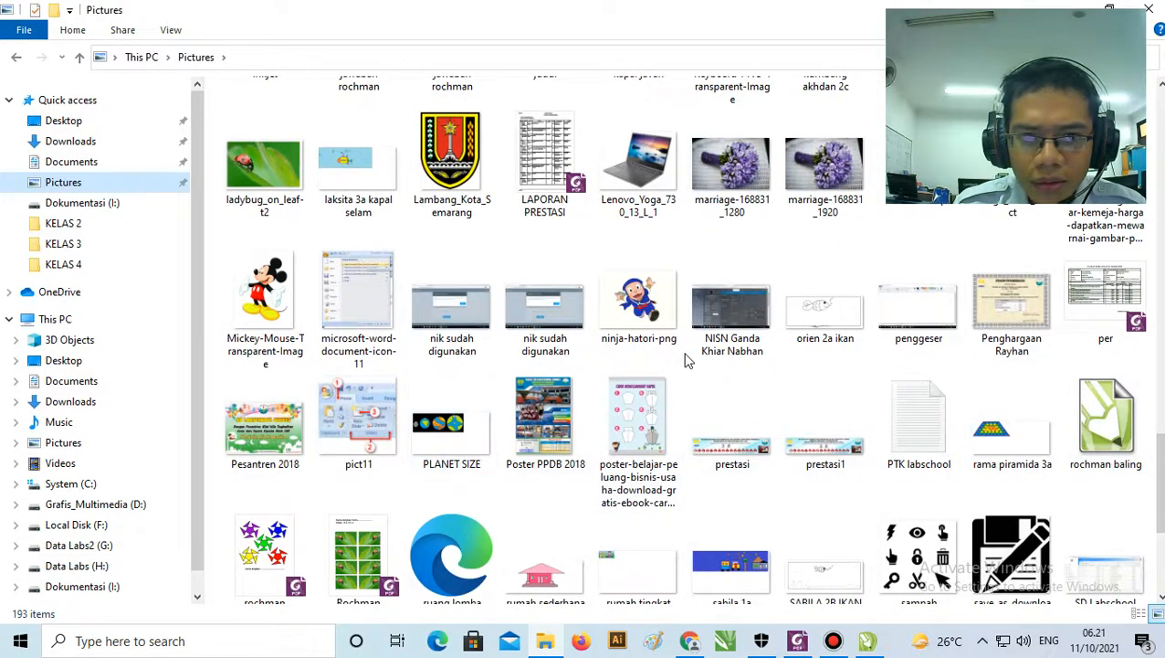
scroll(1004, 450, down, 3)
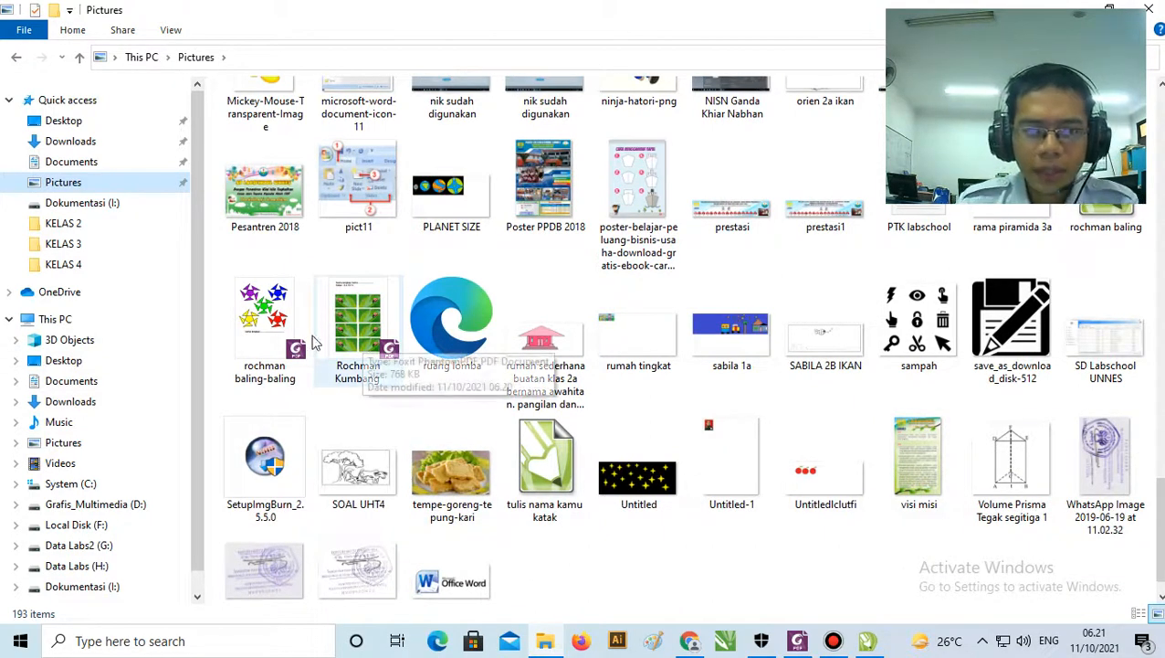
click(366, 340)
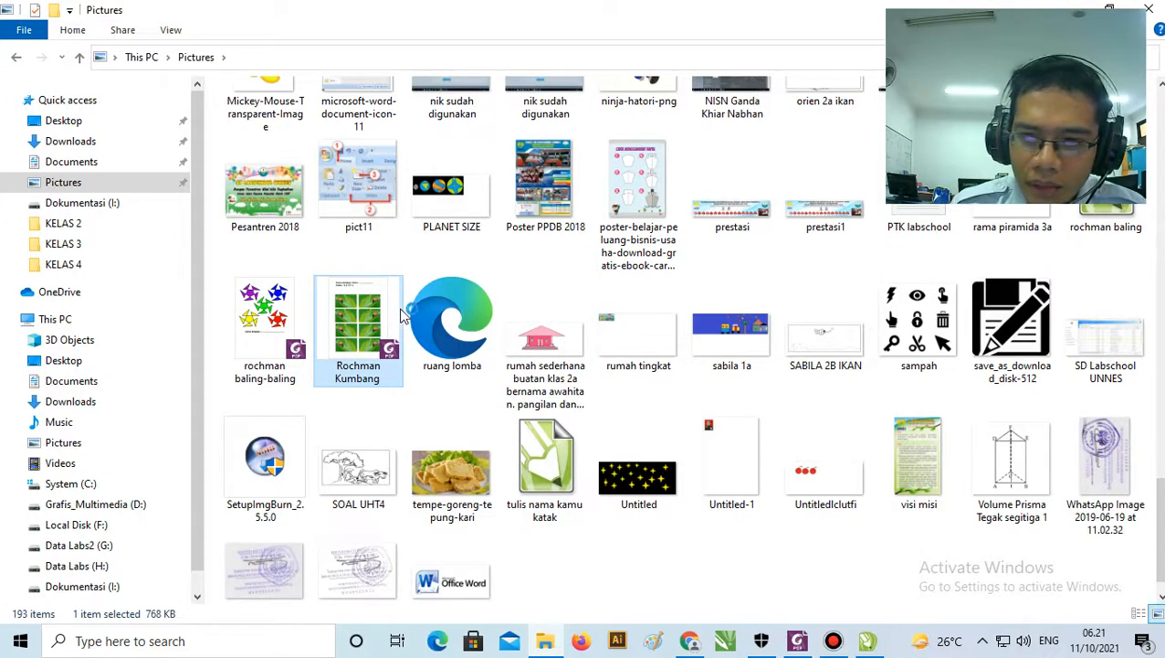
double_click(399, 315)
- Examine the exported PDF page, checking the two heading lines and the rows of mirrored ladybug pictures
scroll(439, 294, down, 2)
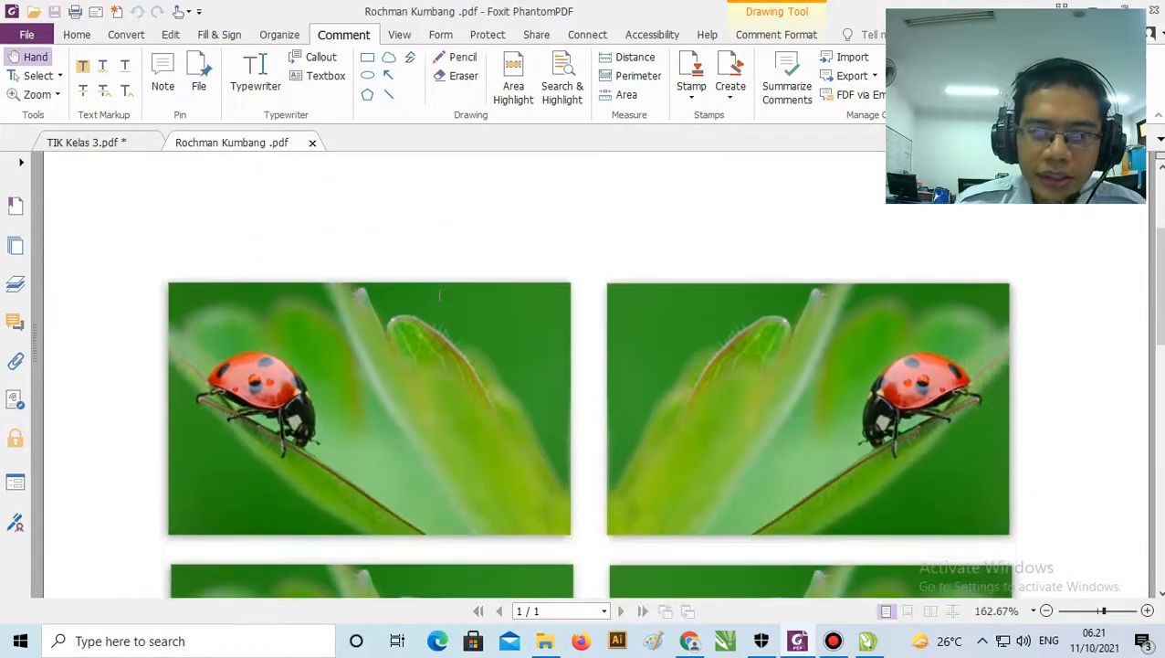
scroll(439, 294, down, 3)
scroll(439, 294, down, 2)
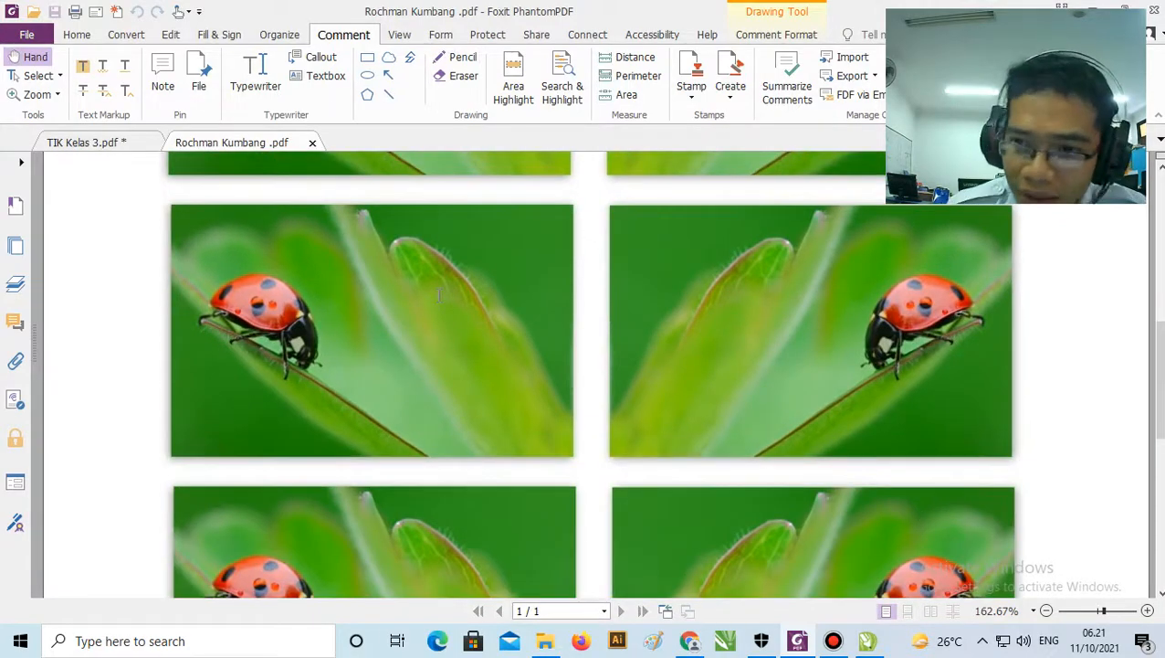
scroll(440, 294, down, 5)
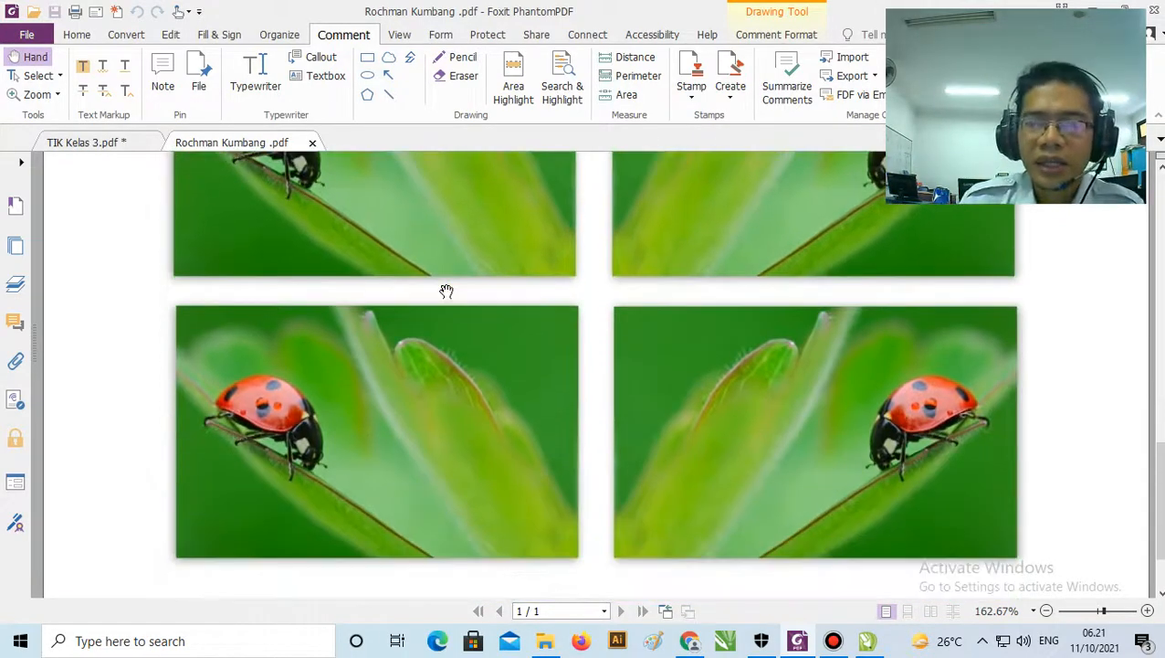
scroll(446, 290, down, 5)
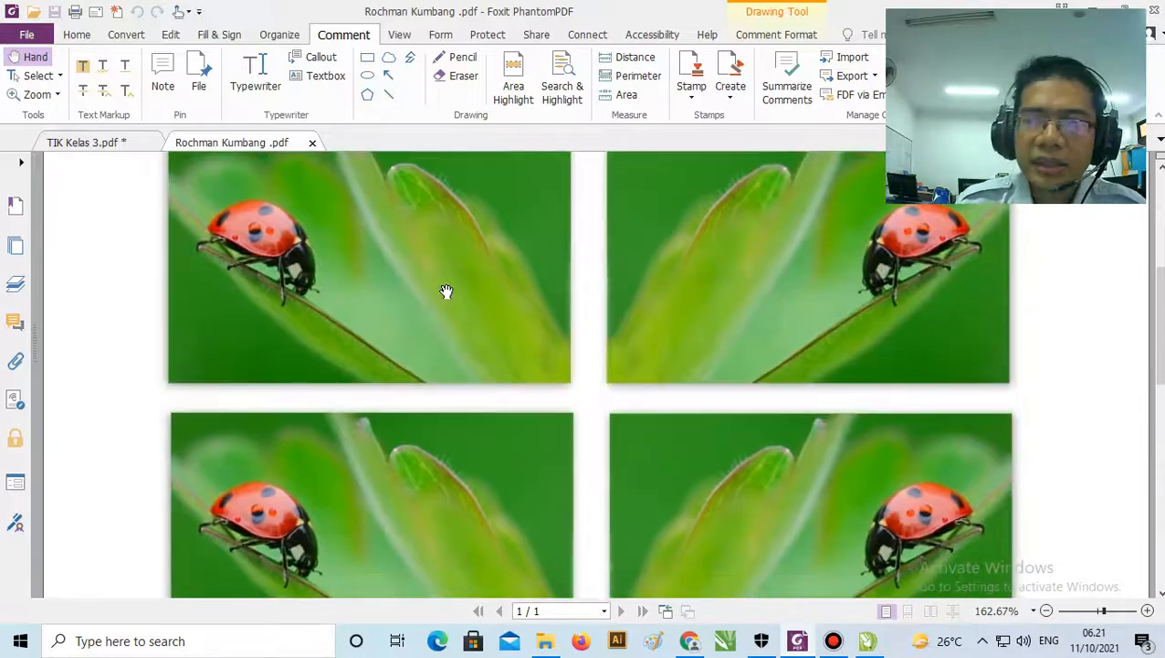
scroll(447, 291, up, 10)
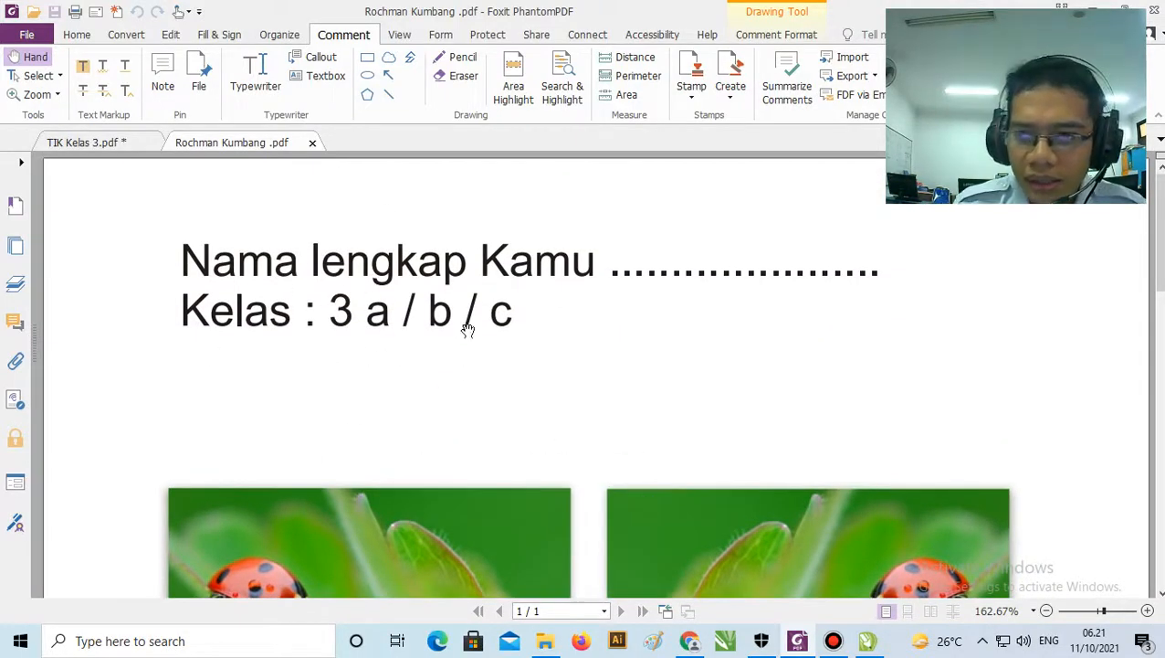
scroll(398, 350, down, 3)
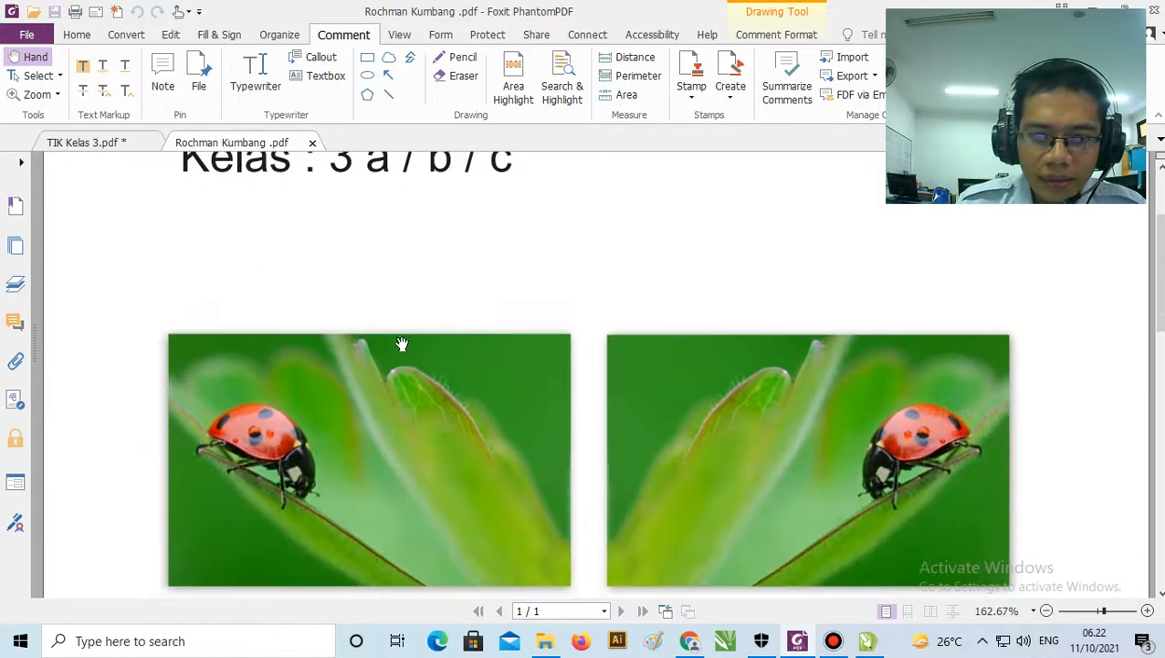
scroll(497, 429, down, 4)
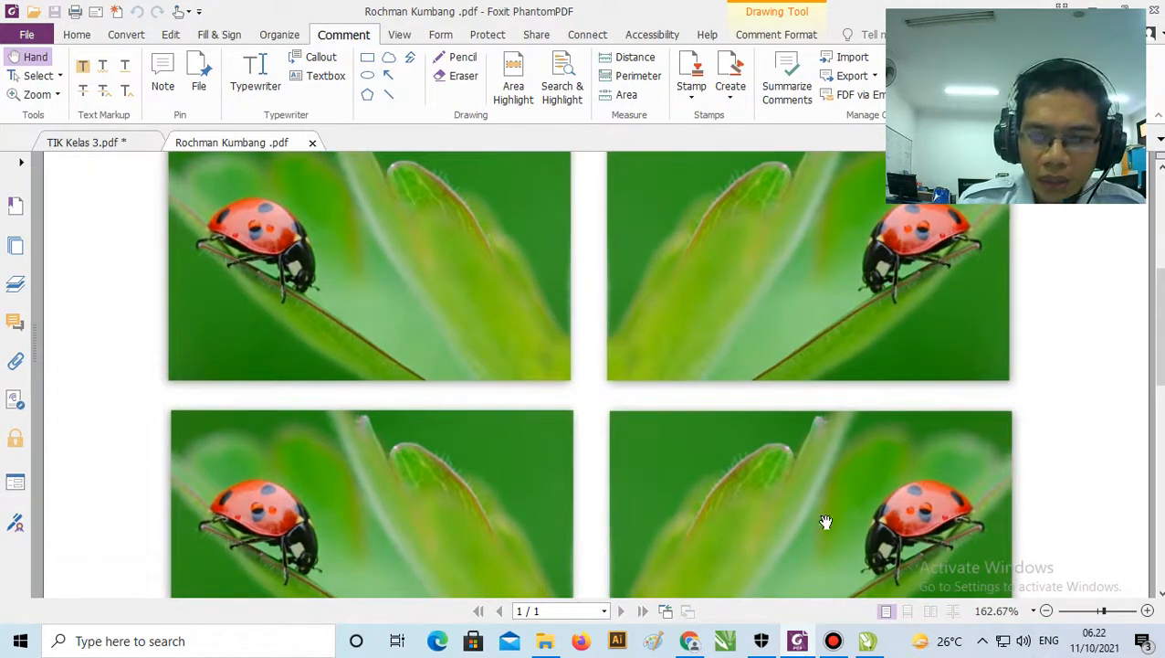
- Switch back to CorelDRAW and start publishing the page to PDF with the Pictures folder as the destination
click(866, 643)
scroll(377, 447, up, 2)
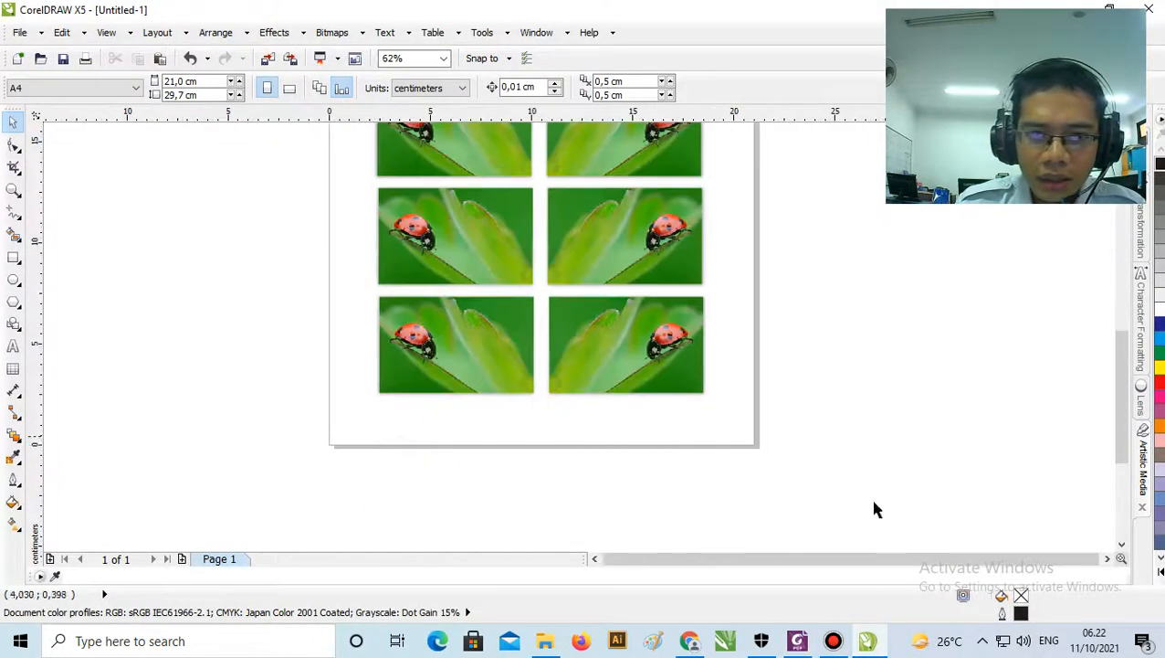
drag(1117, 424, 1119, 394)
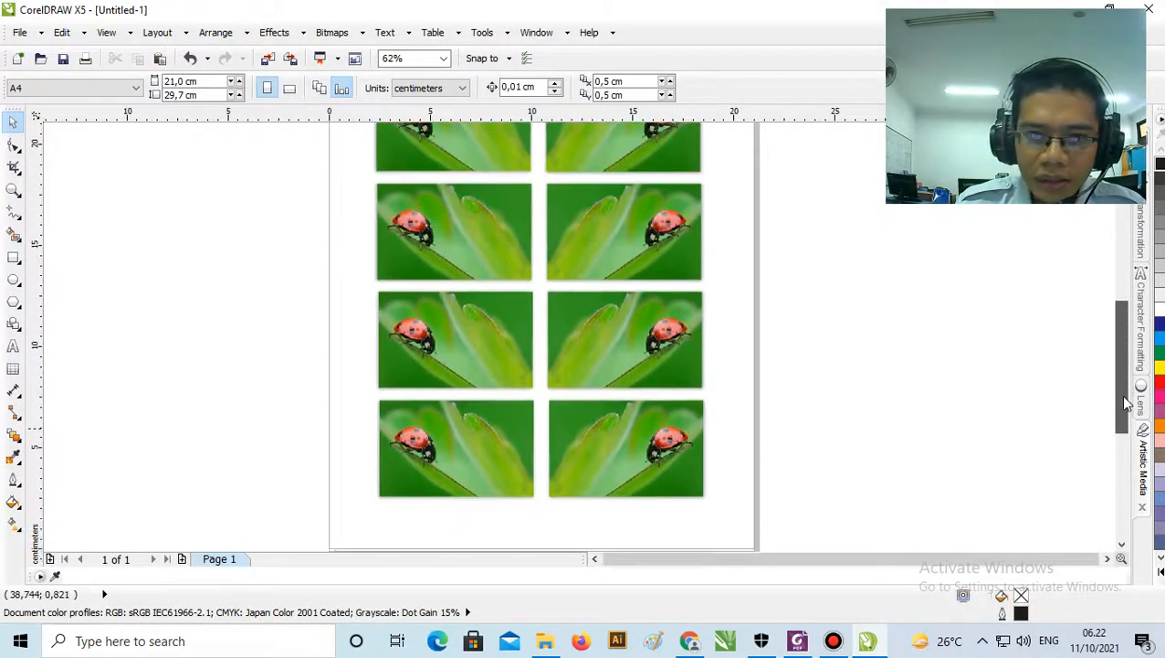
click(21, 34)
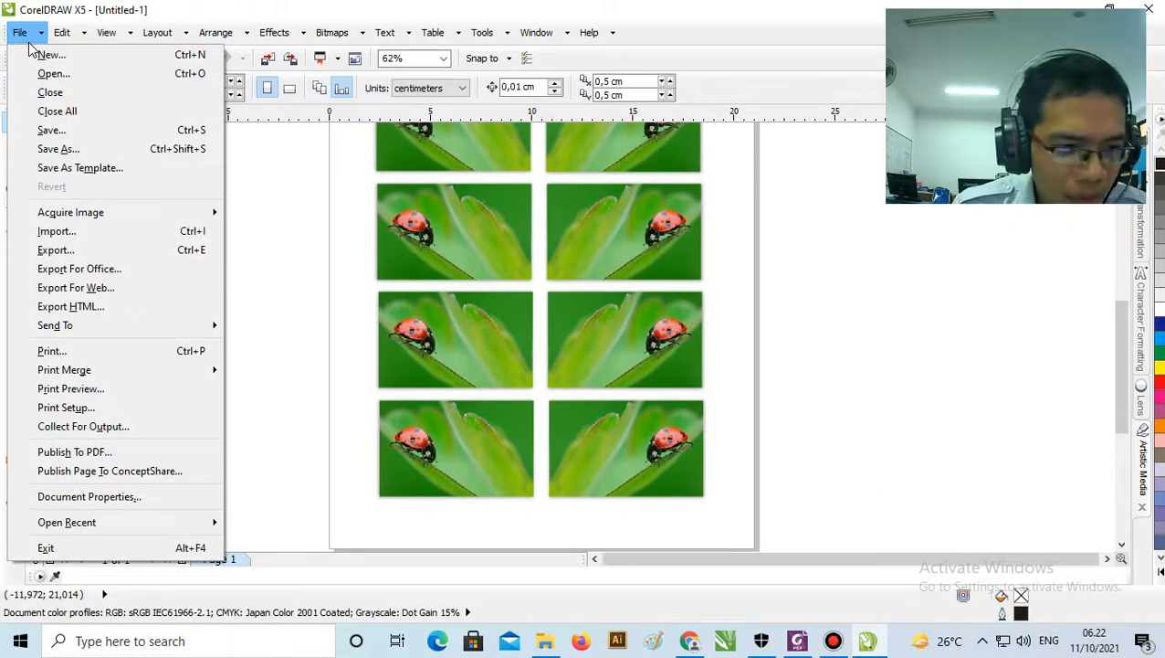
click(176, 451)
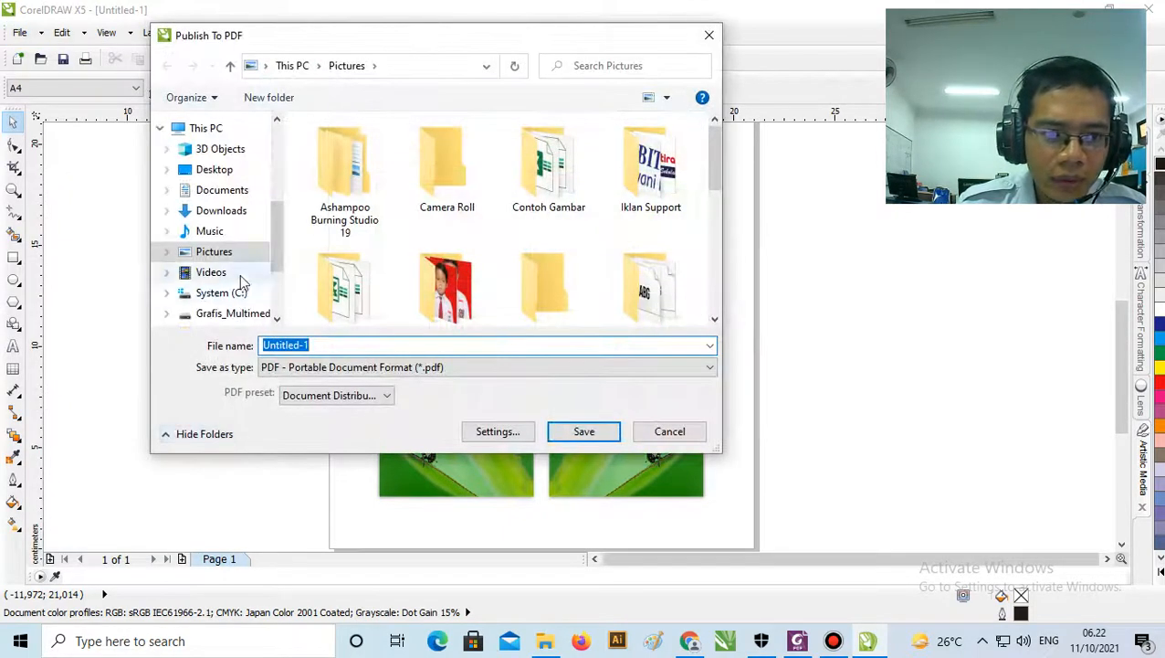
click(216, 256)
- Save the PDF in the Pictures folder, naming it with the author's first name followed by "publish to pdf"
click(377, 347)
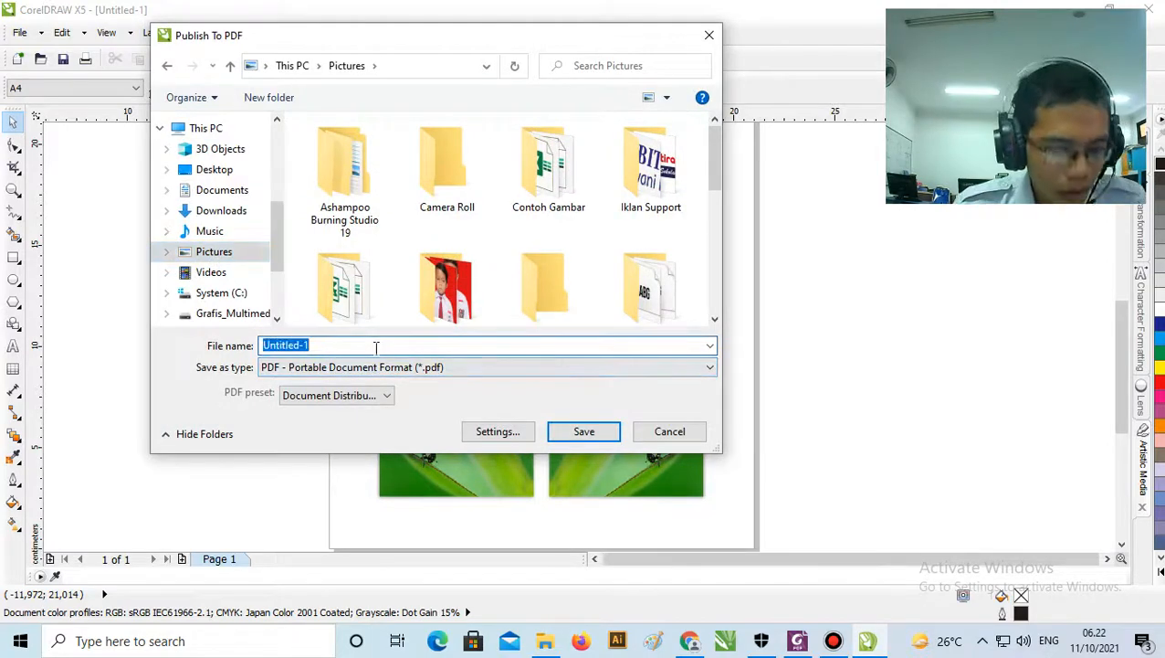
text(rochman)
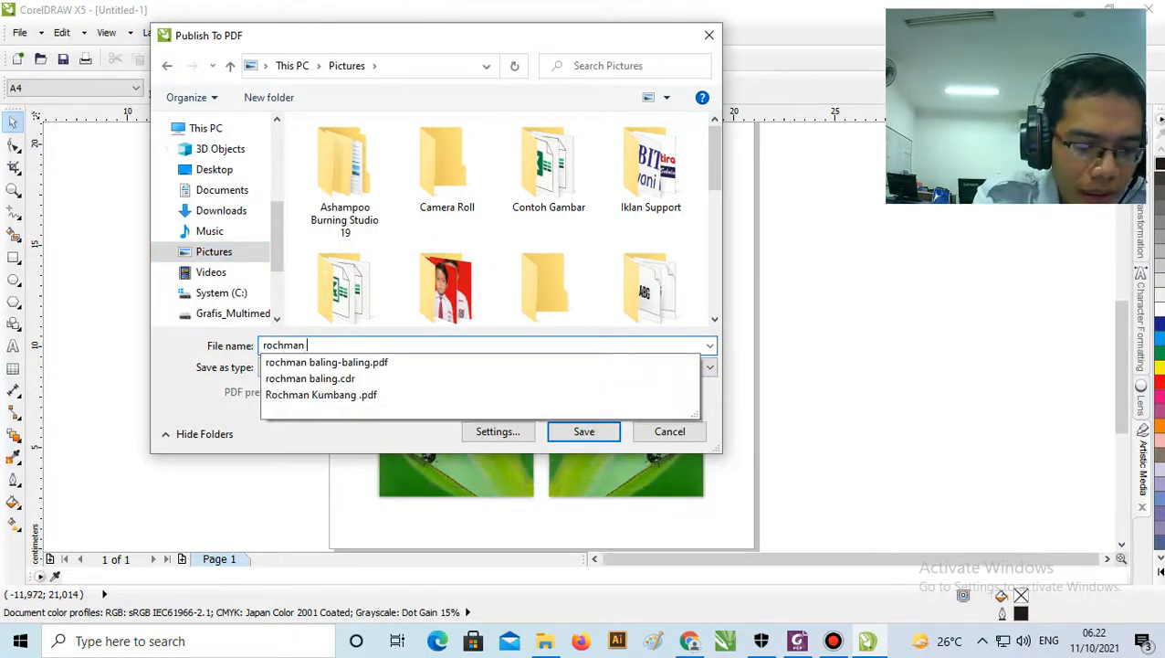
text( p)
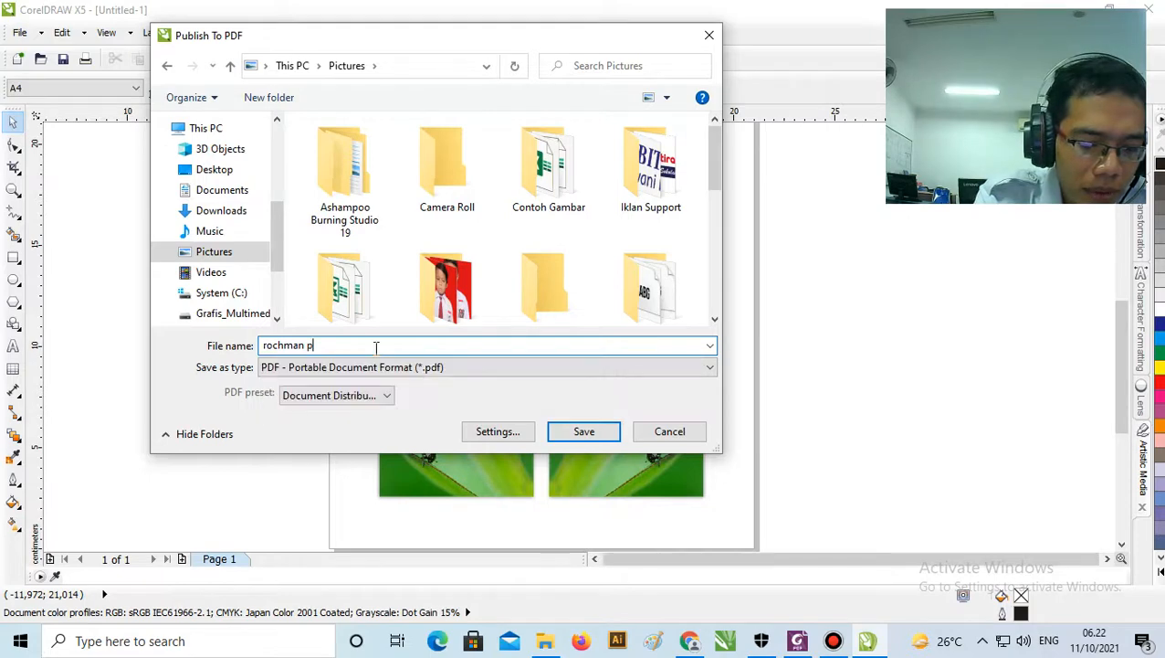
text(ublish to pdf)
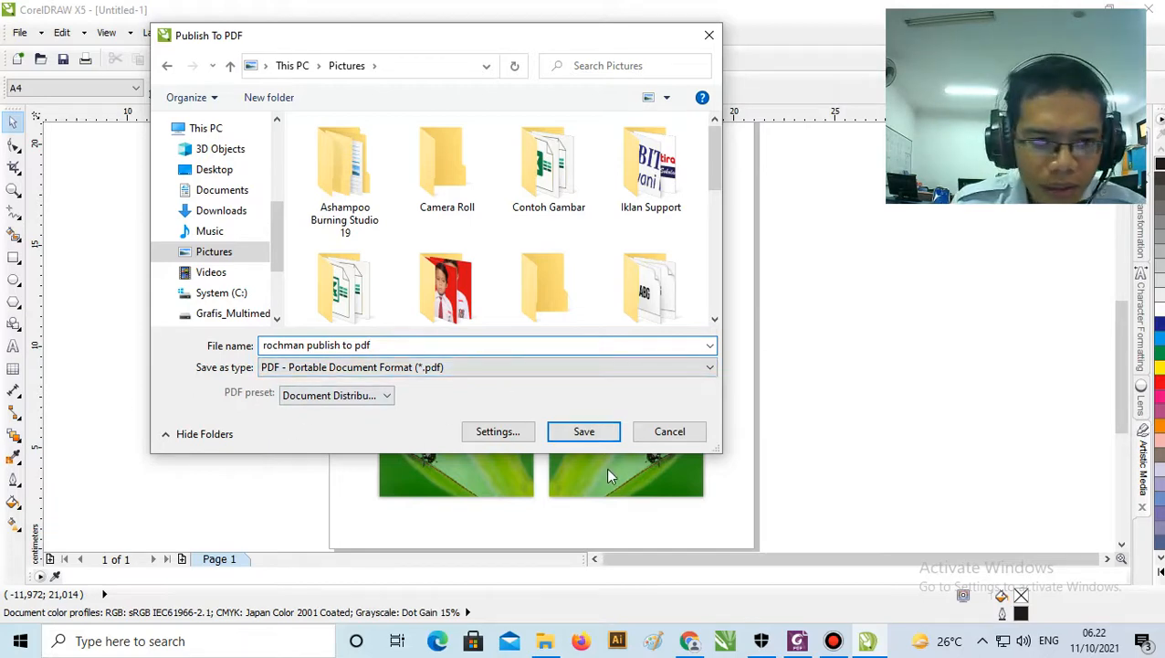
click(596, 433)
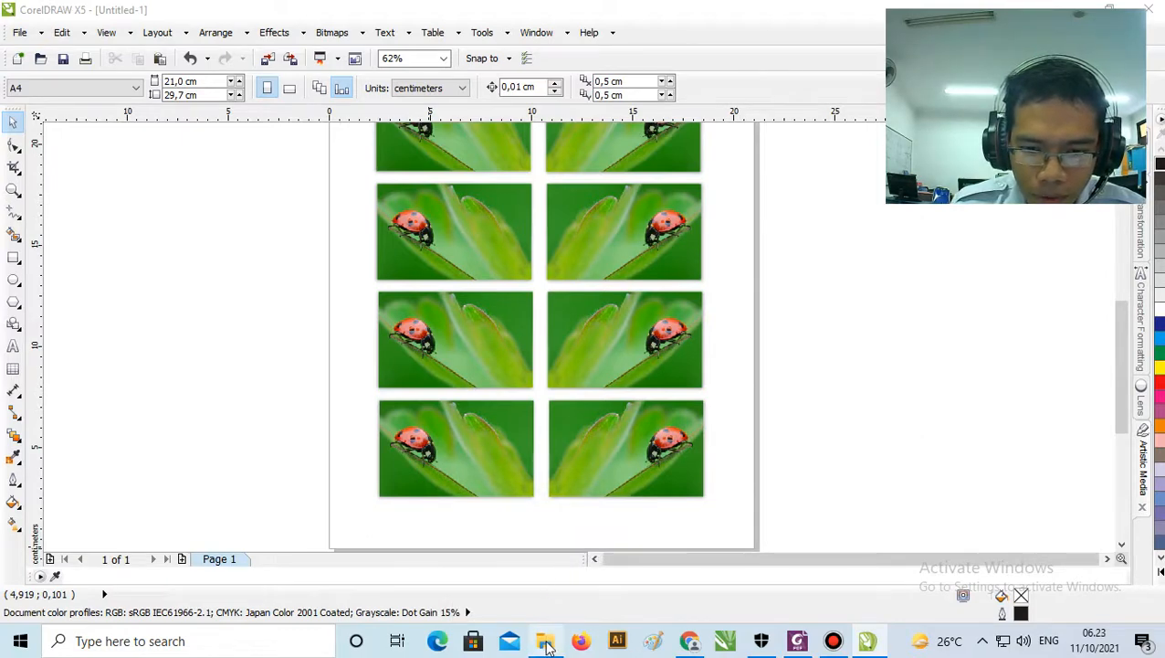
right_click(21, 642)
click(161, 507)
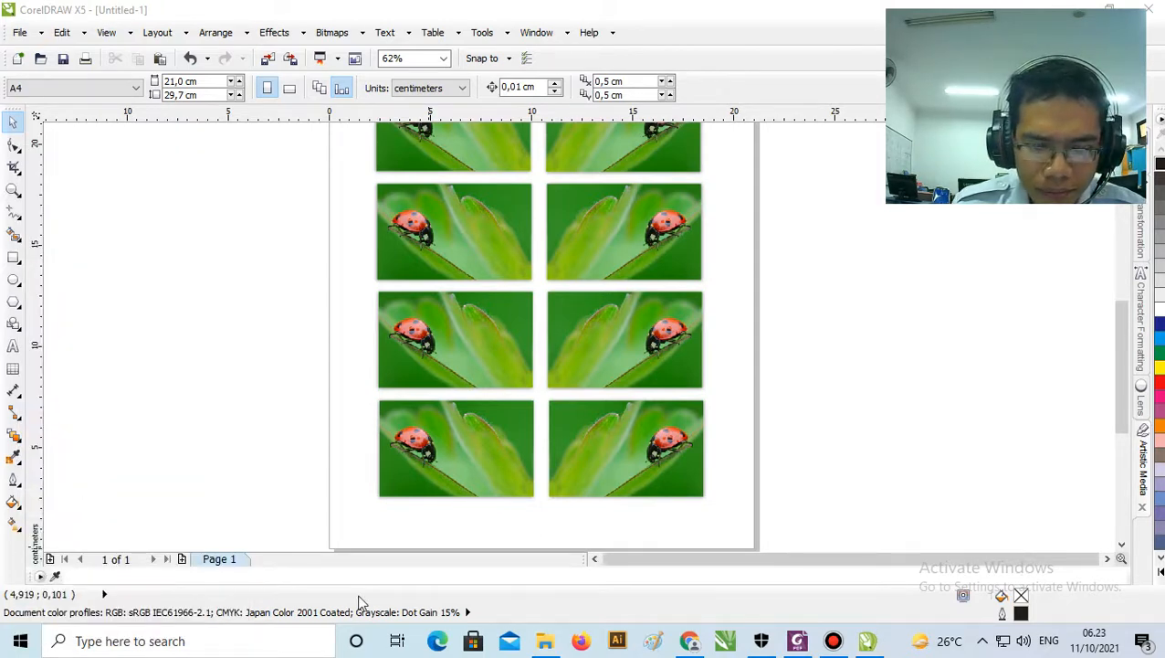
click(865, 639)
click(868, 645)
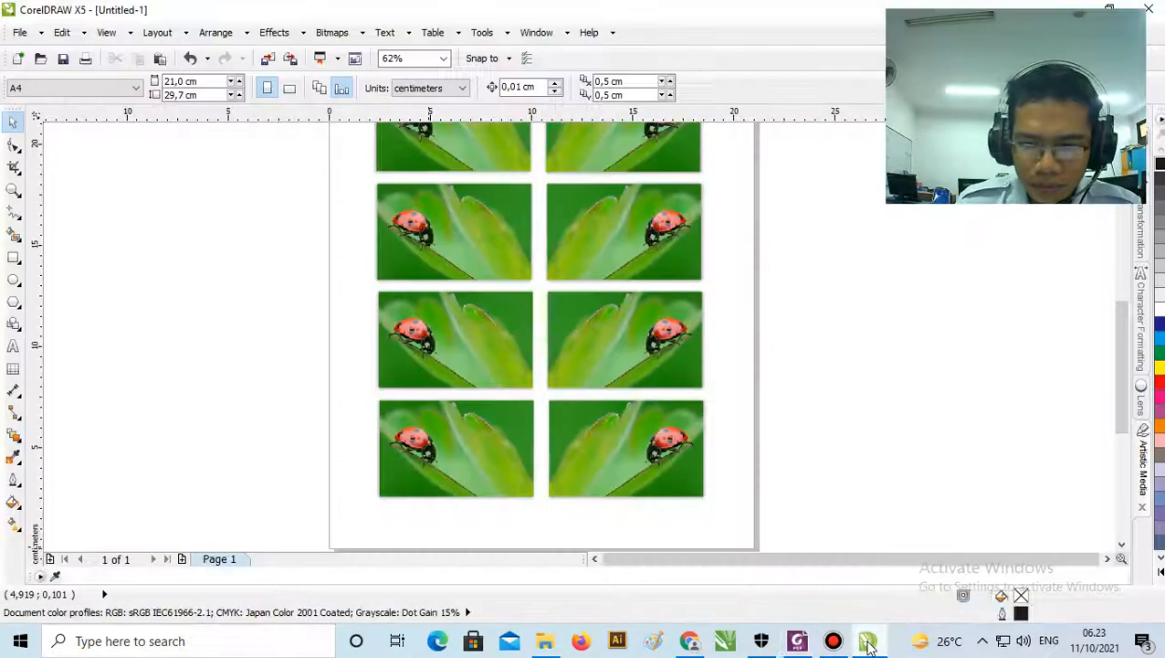
mouse_move(542, 647)
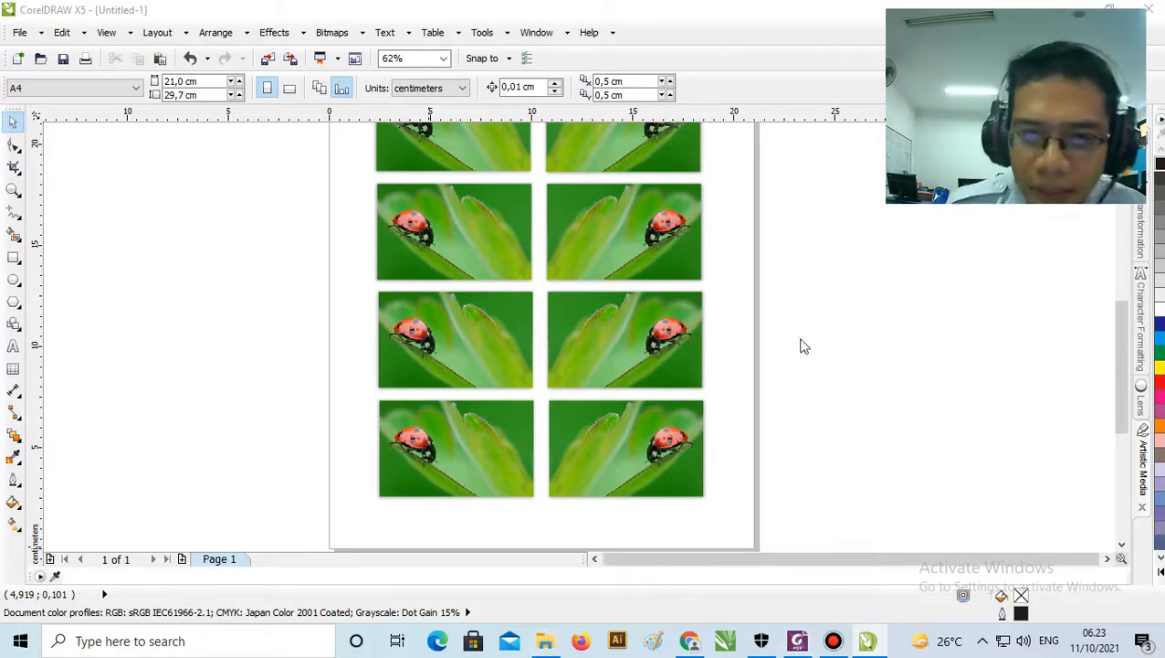
- Move the two-line name and class heading down to about Y 26.02 cm, closer to the first row of ladybug pictures
scroll(372, 293, down, 3)
scroll(372, 292, up, 3)
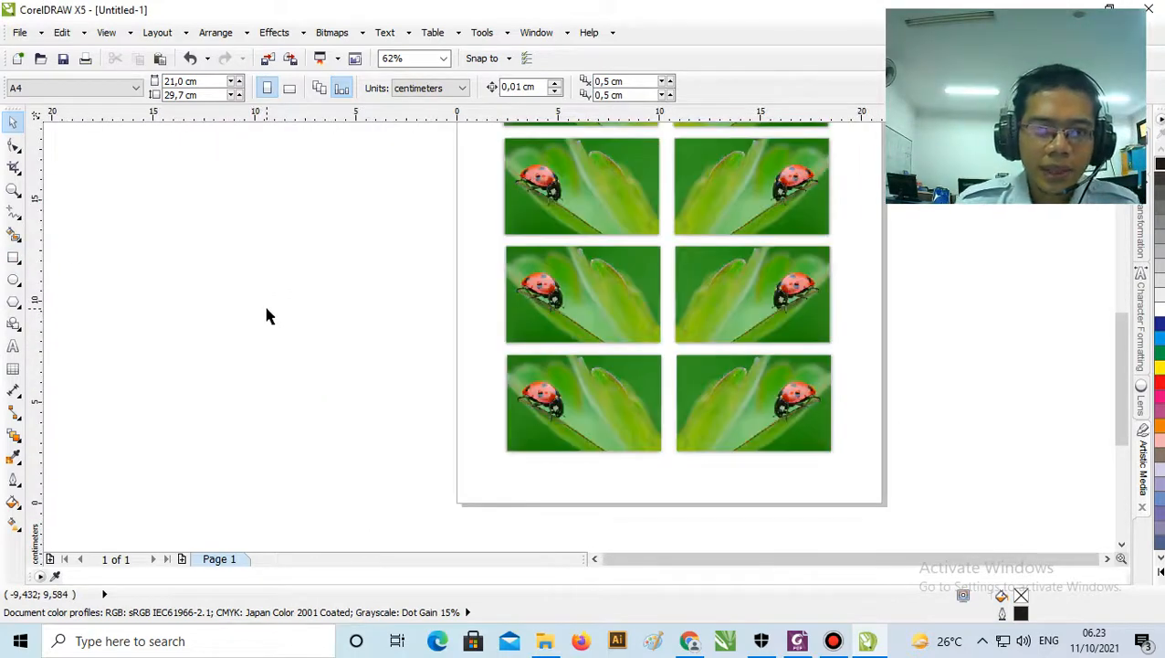
scroll(265, 312, down, 1)
drag(1125, 402, 1124, 397)
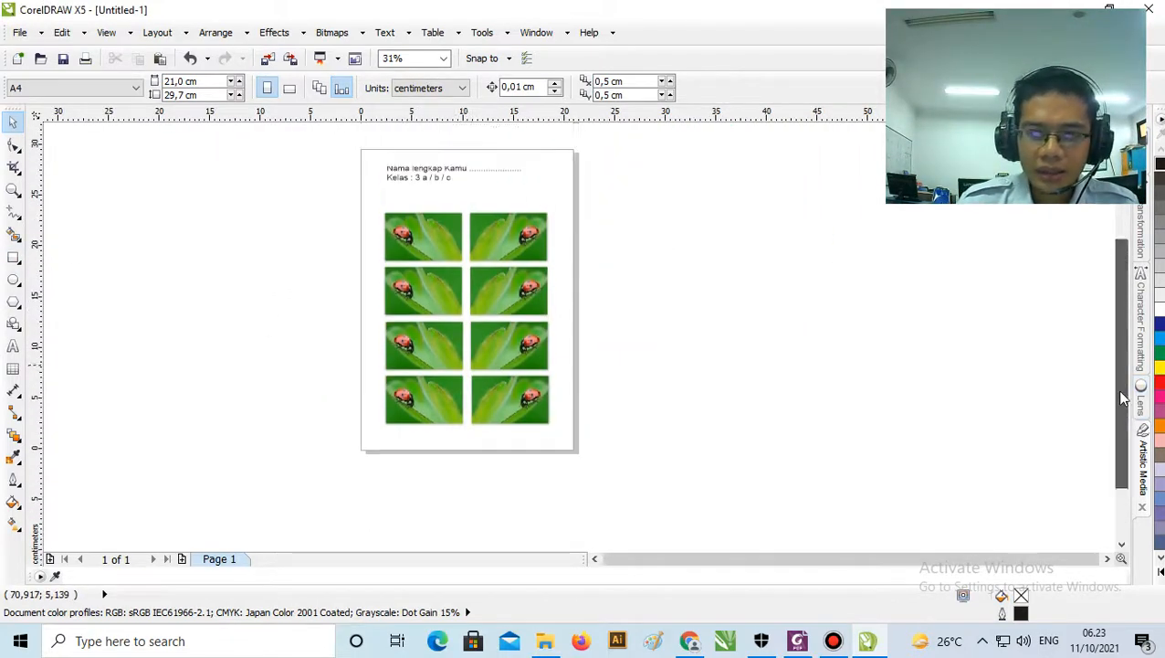
scroll(462, 170, up, 1)
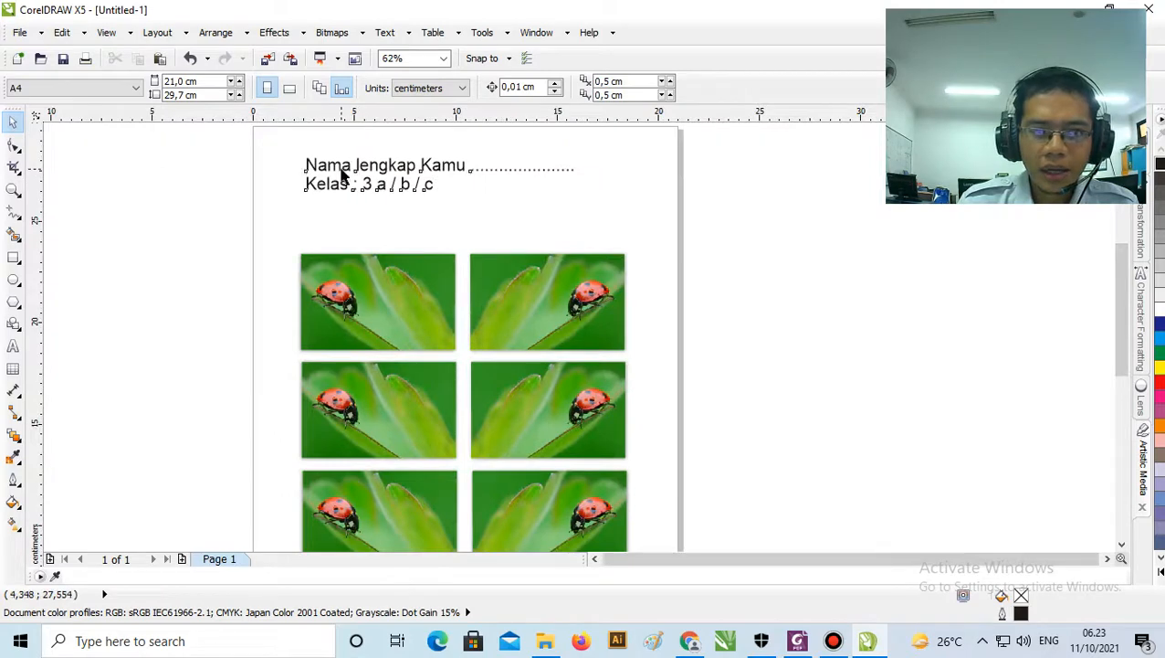
click(342, 175)
drag(498, 170, 500, 198)
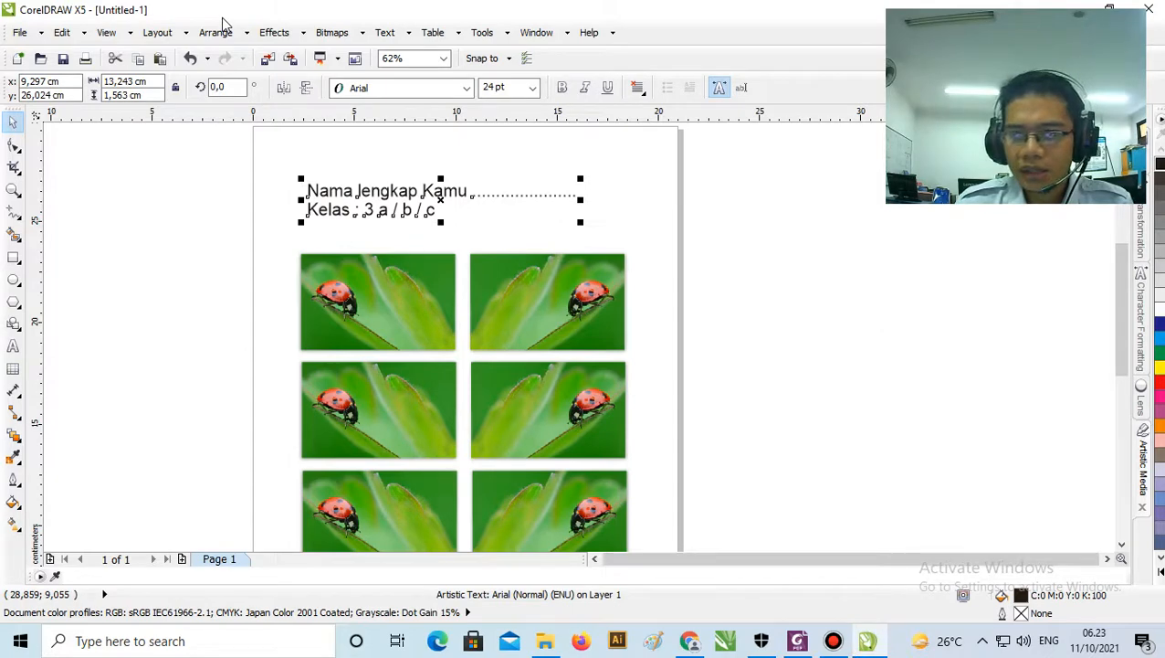
click(208, 247)
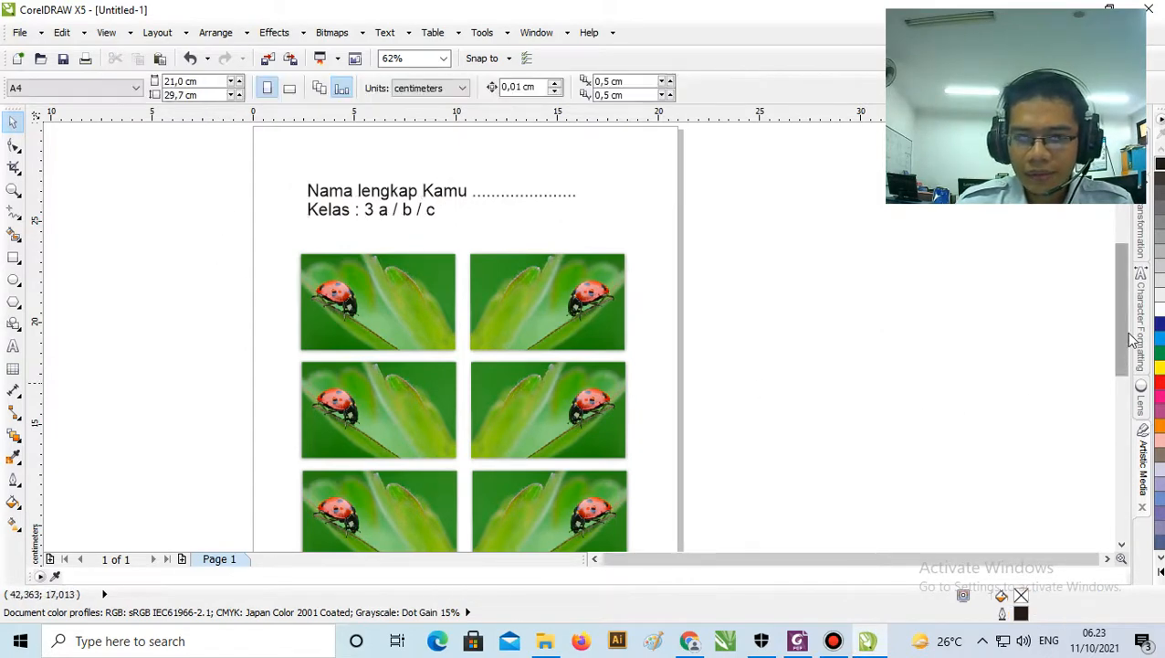
scroll(1133, 341, down, 2)
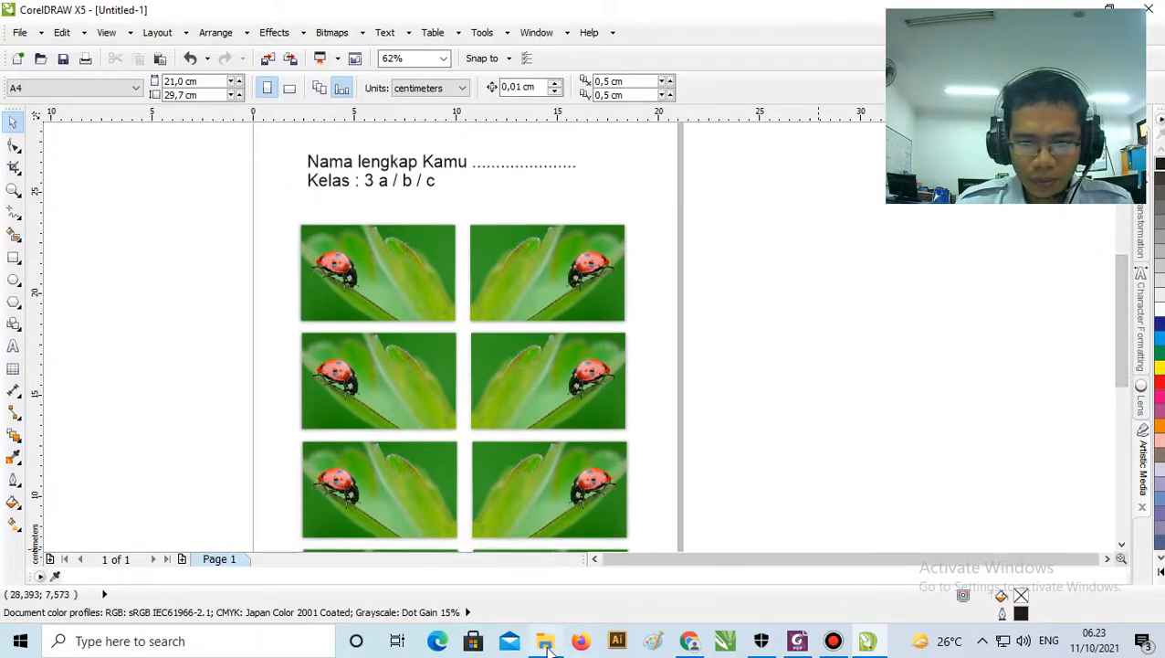
- Switch to File Explorer, close the extra Quick access window and find the published PDF in the Pictures folder
click(545, 642)
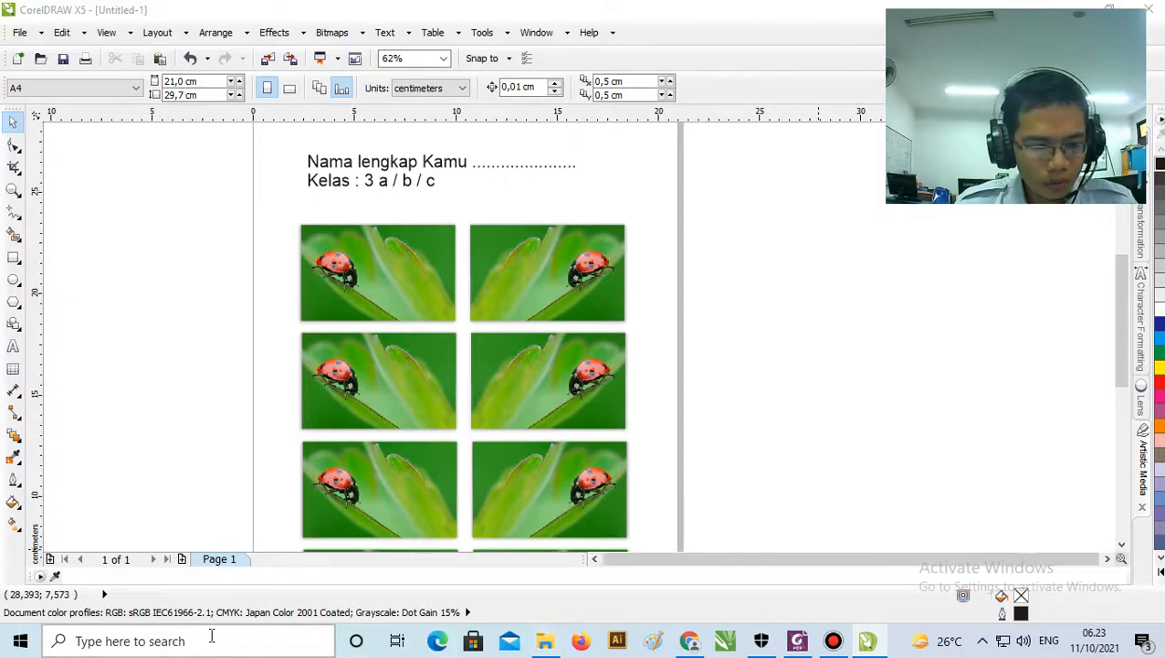
key(super+e)
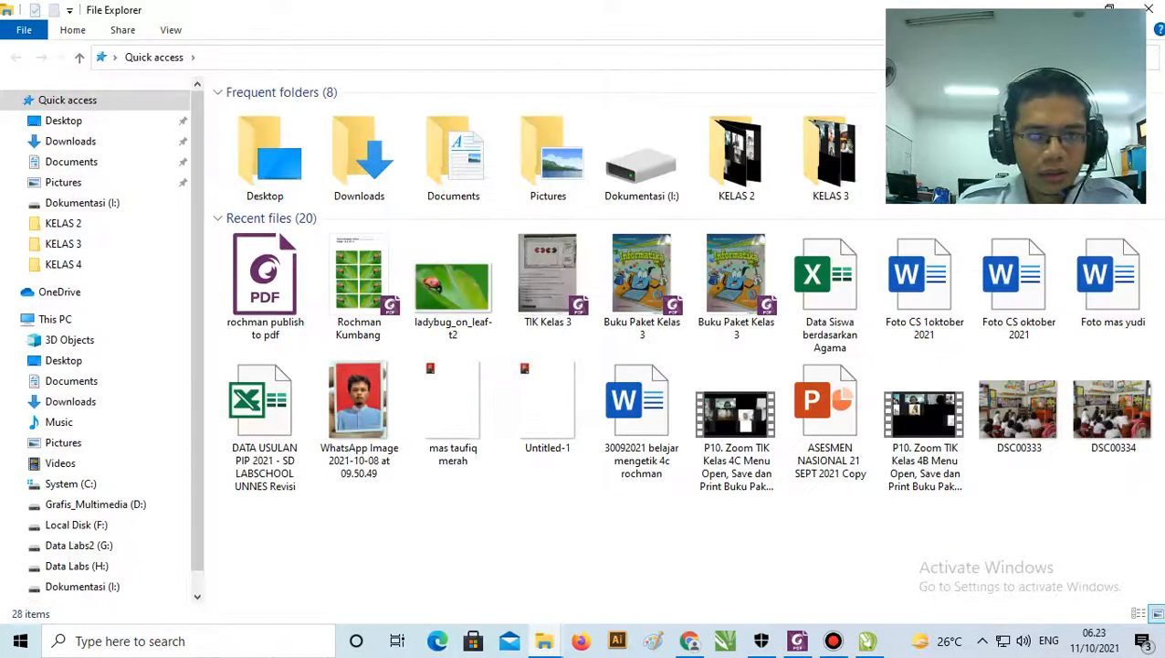
click(1156, 9)
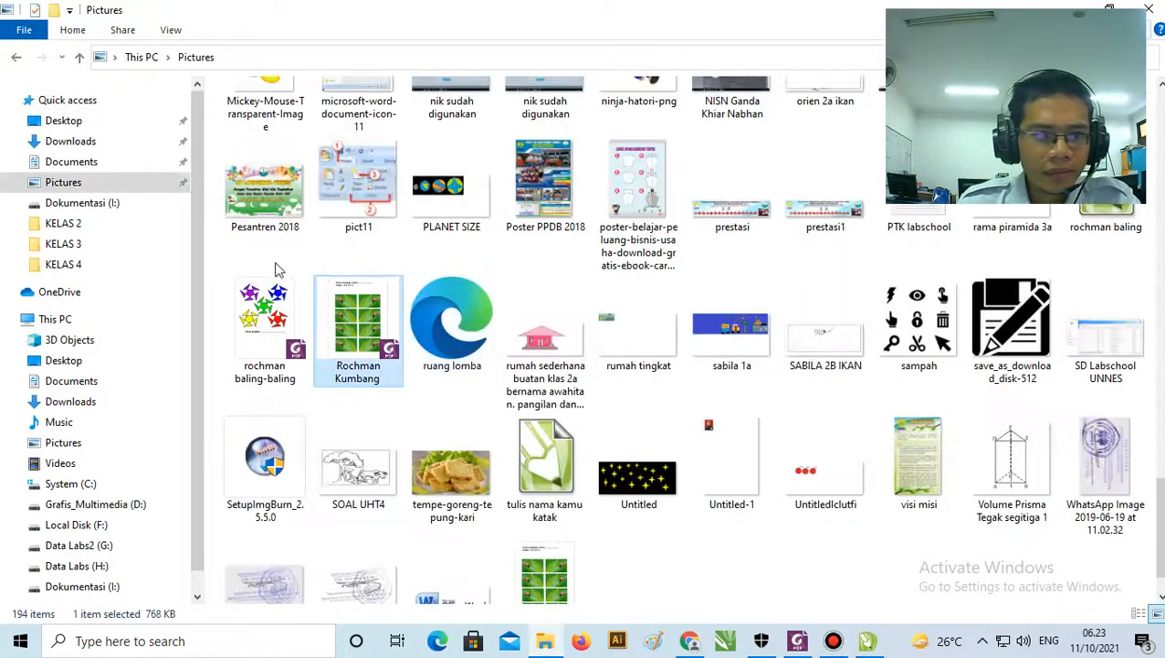
click(73, 182)
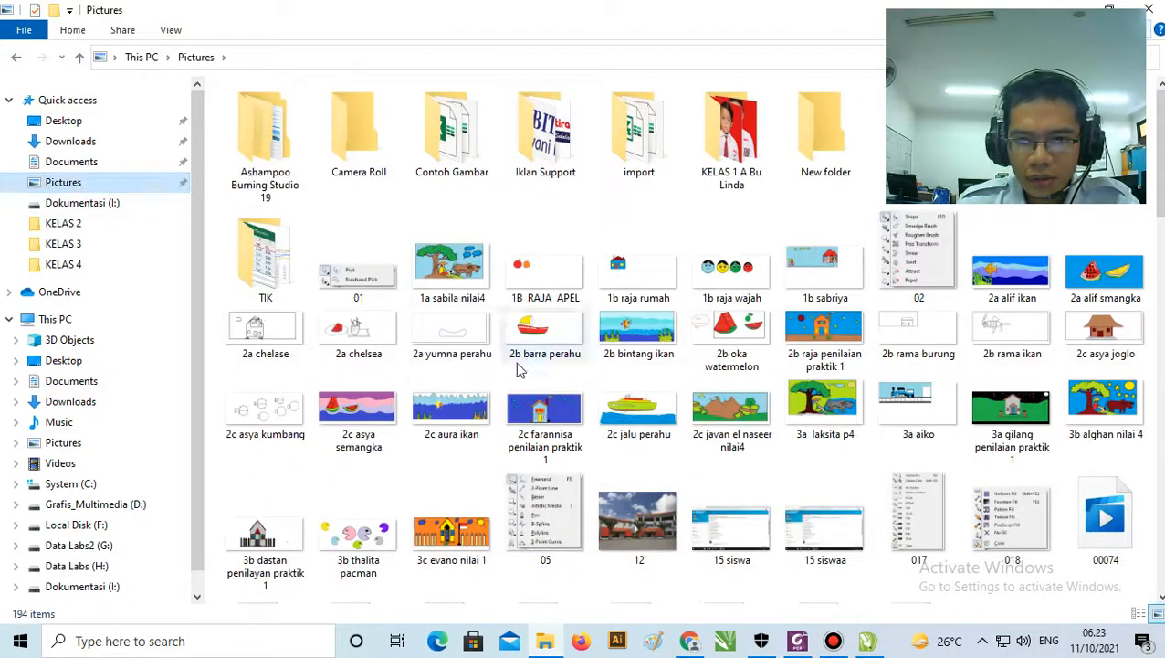
scroll(1160, 173, down, 10)
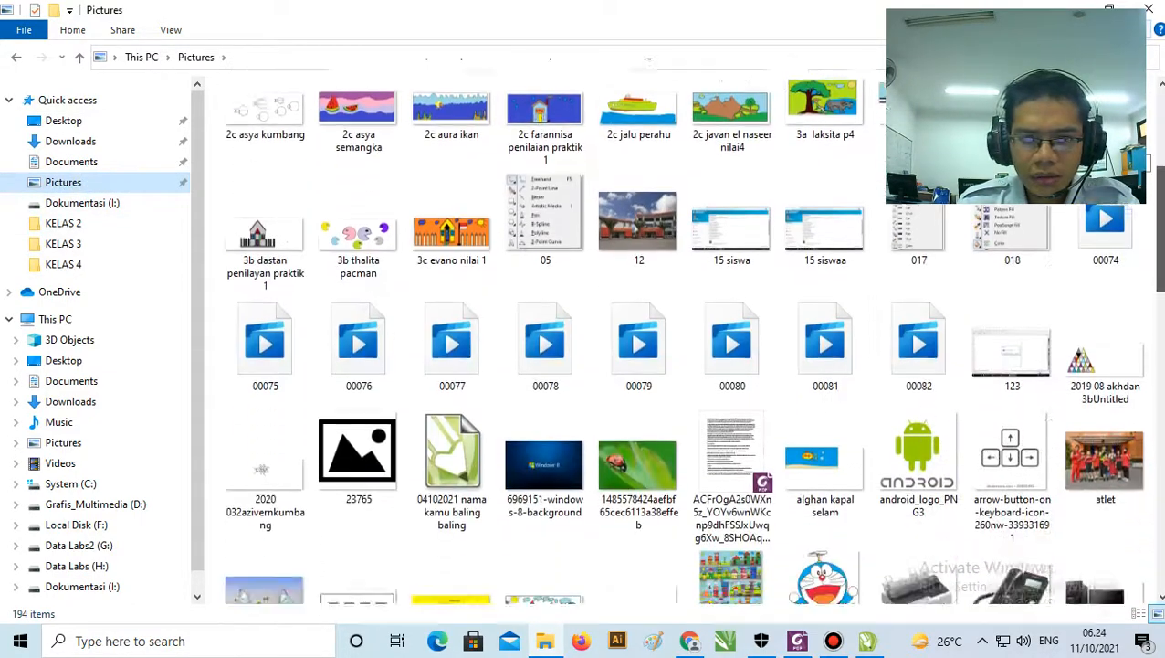
scroll(693, 338, down, 5)
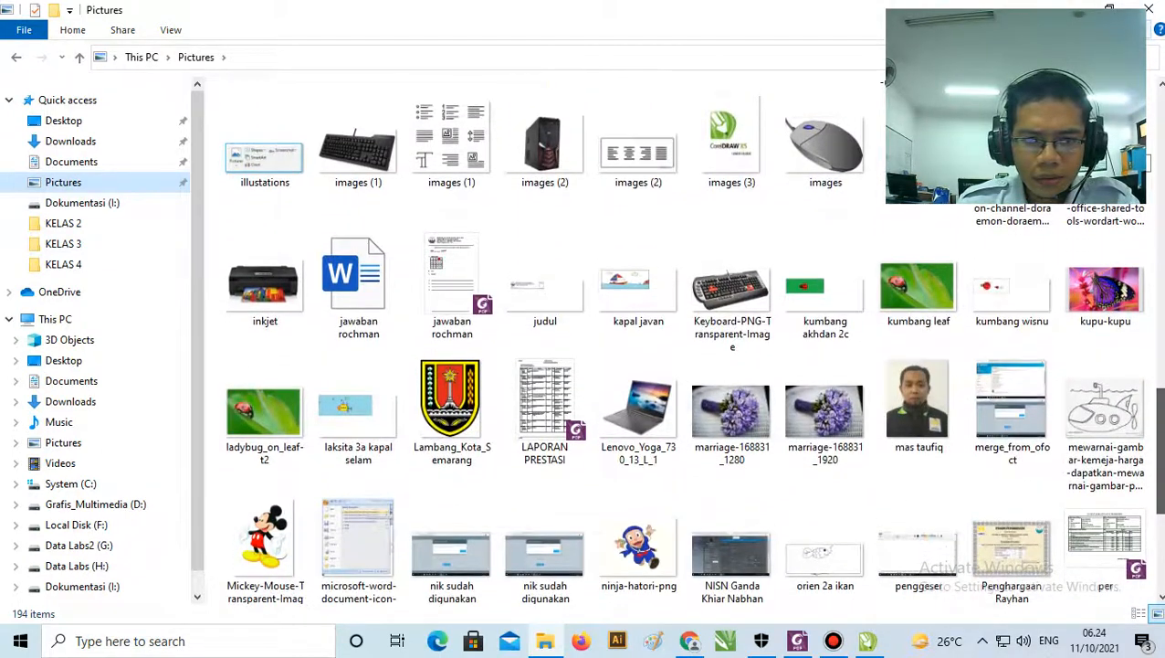
scroll(692, 338, down, 3)
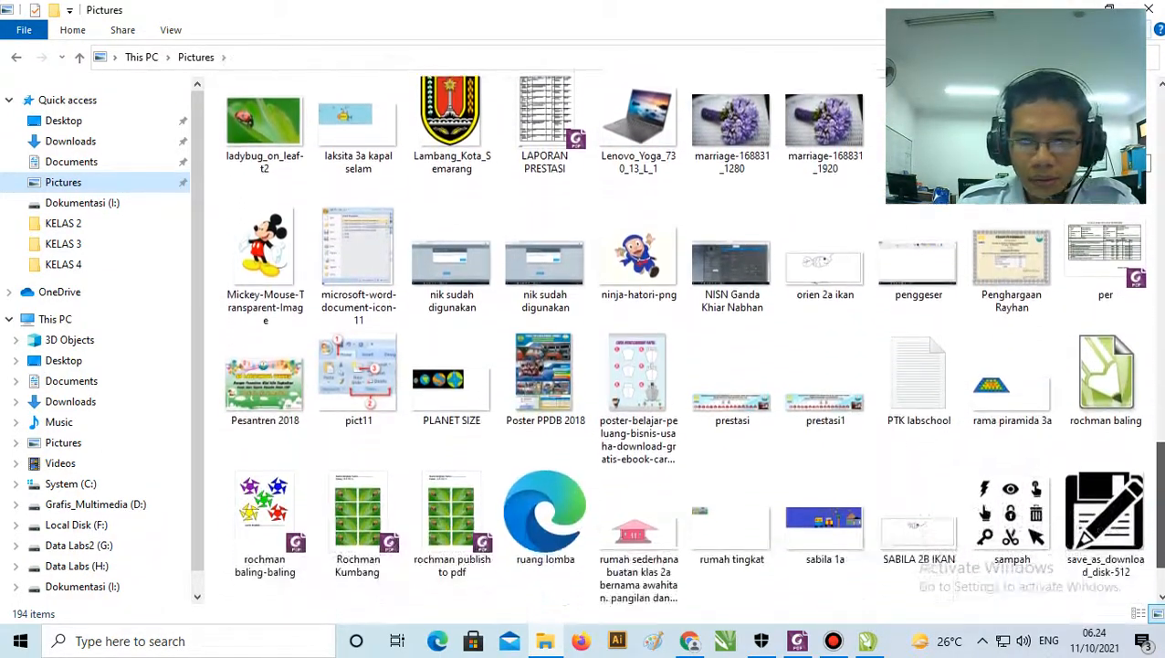
scroll(559, 447, down, 2)
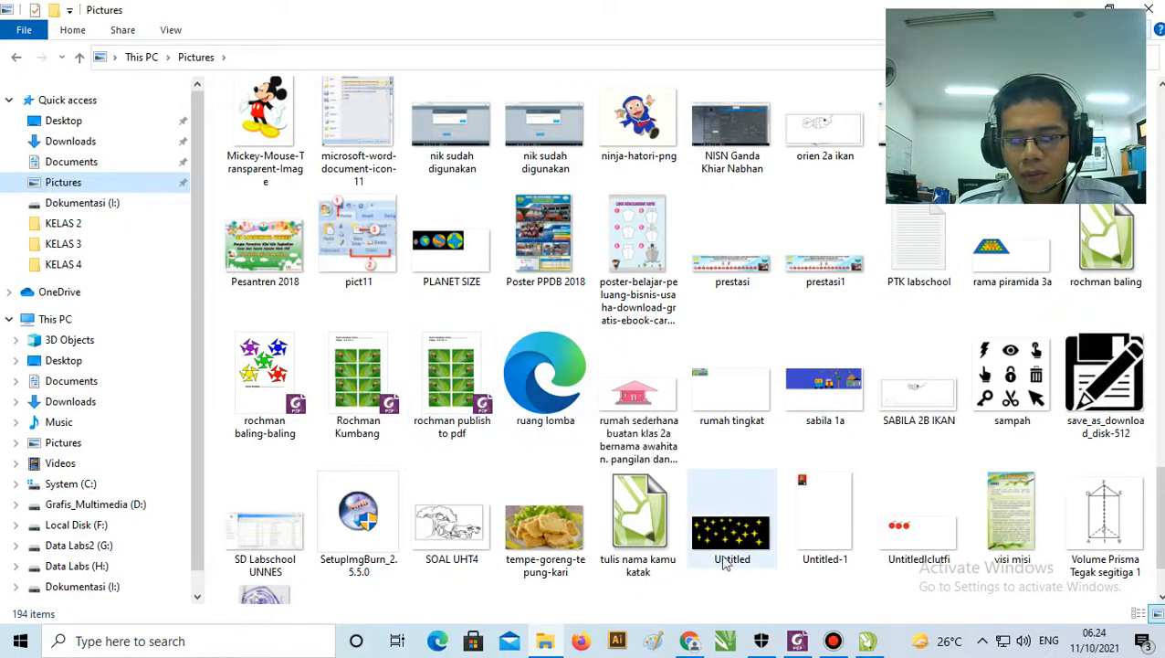
- Switch to Chrome, search for google classroom in a new tab and open the Google Classroom sign-in page
click(690, 640)
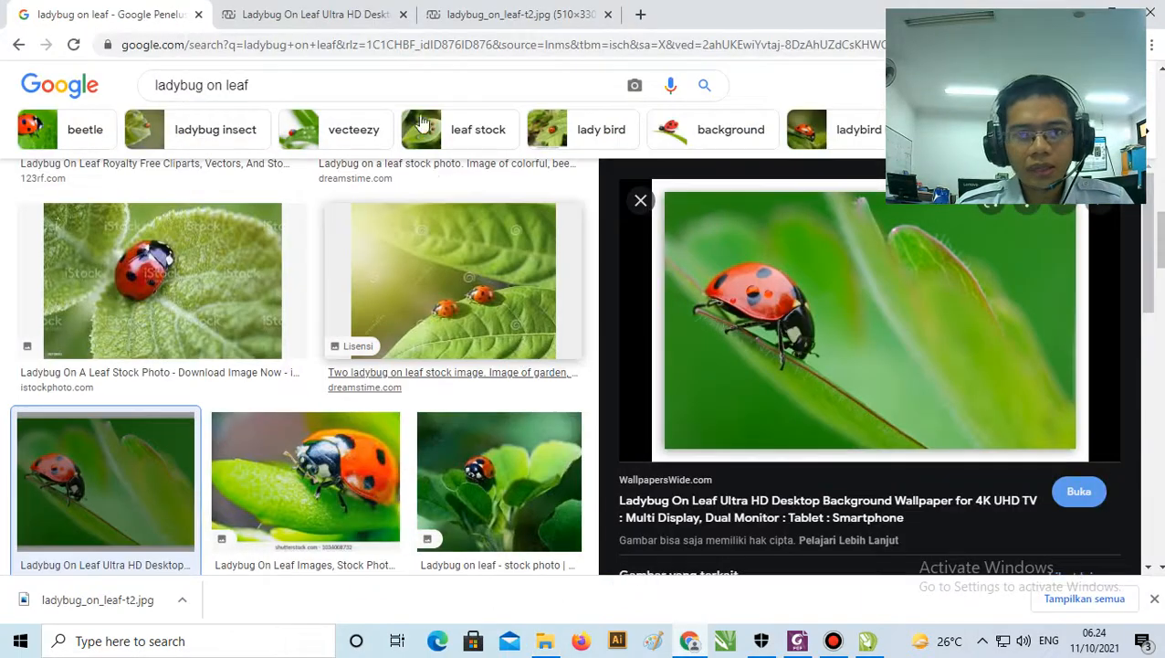
click(639, 15)
text(goo)
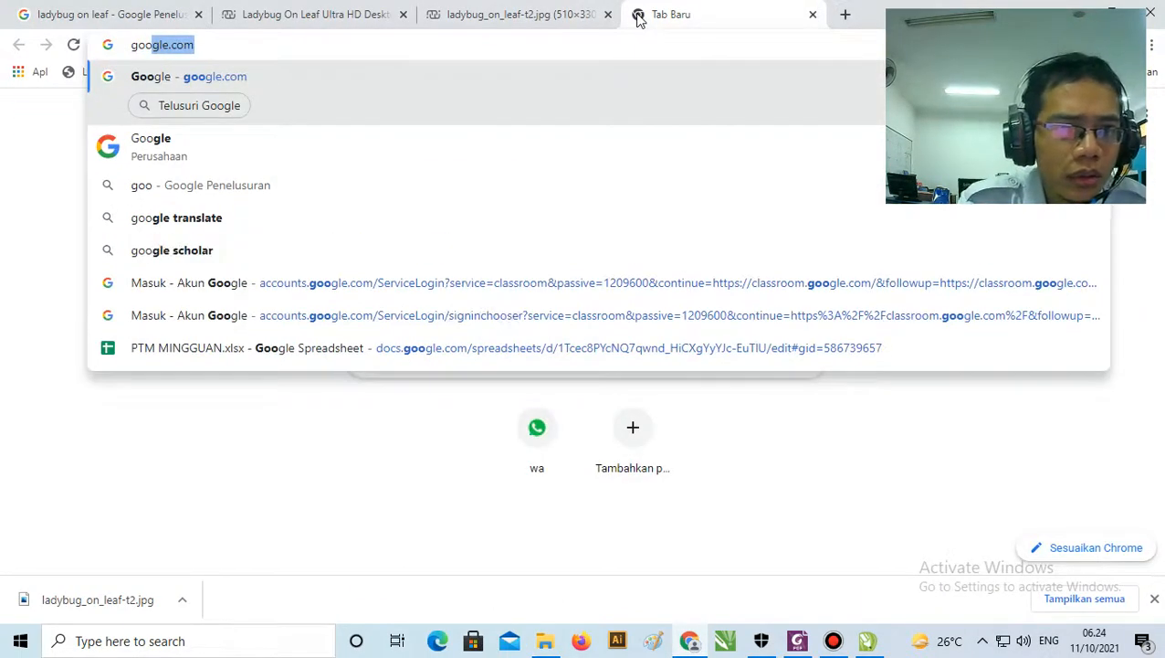
text(gle.com)
key(BackSpace)
key(BackSpace)
key(BackSpace)
key(BackSpace)
text(classroom)
key(Return)
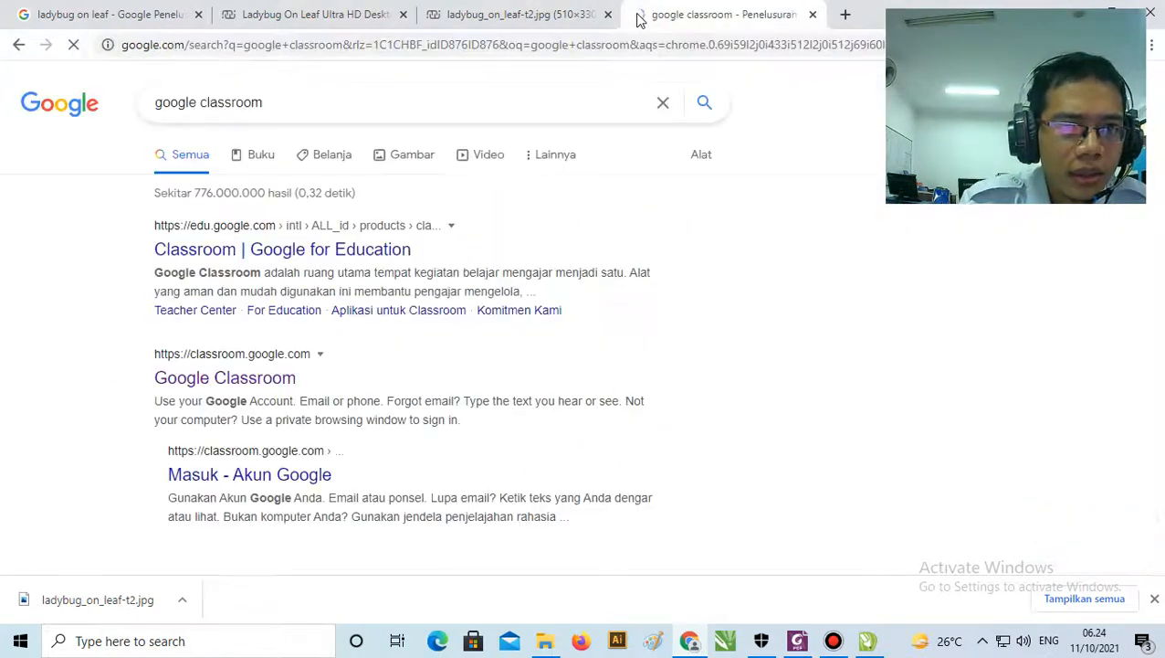
click(265, 370)
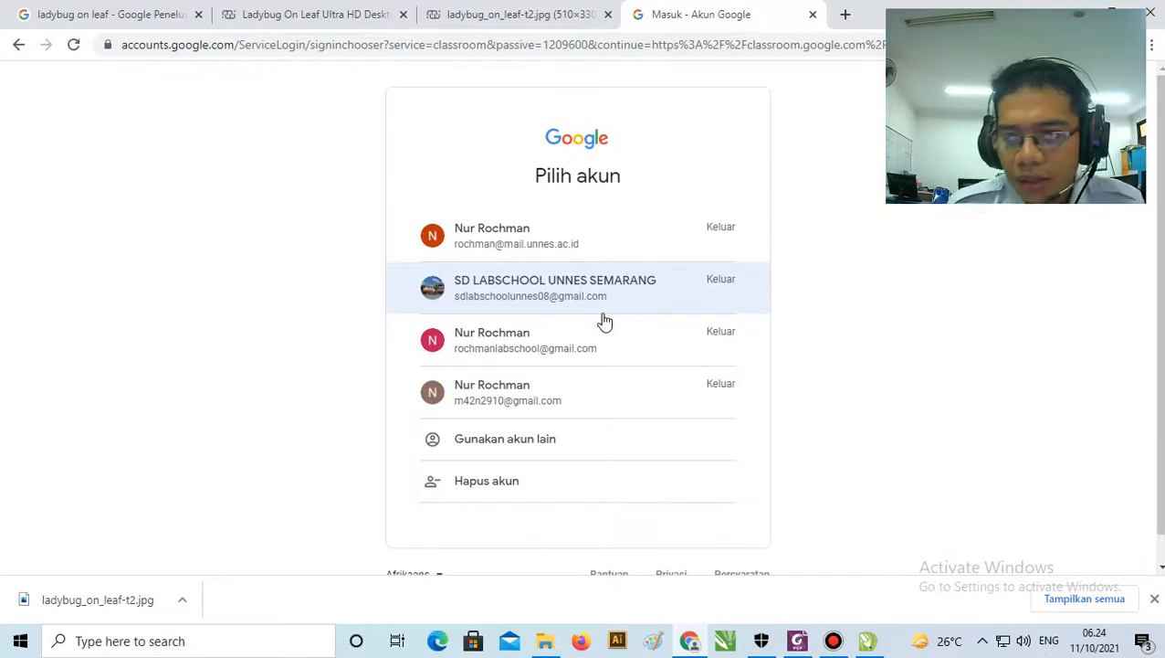
- Switch back to File Explorer and open the "publish to pdf" document from the Pictures folder in Foxit PhantomPDF
click(511, 14)
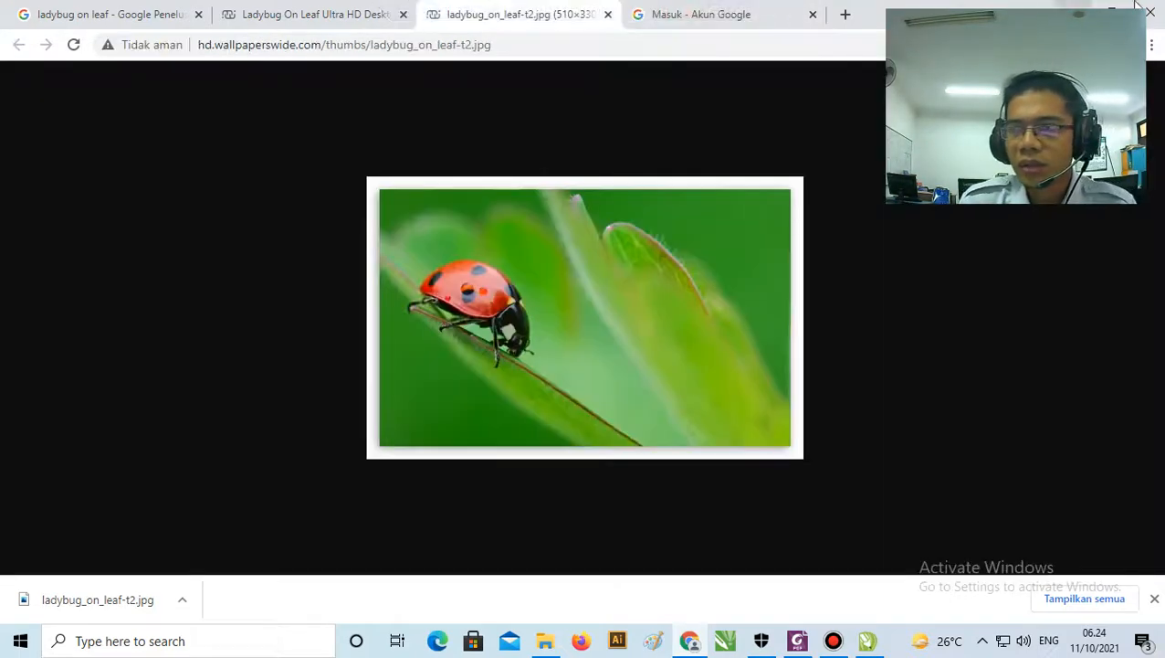
click(804, 644)
click(548, 644)
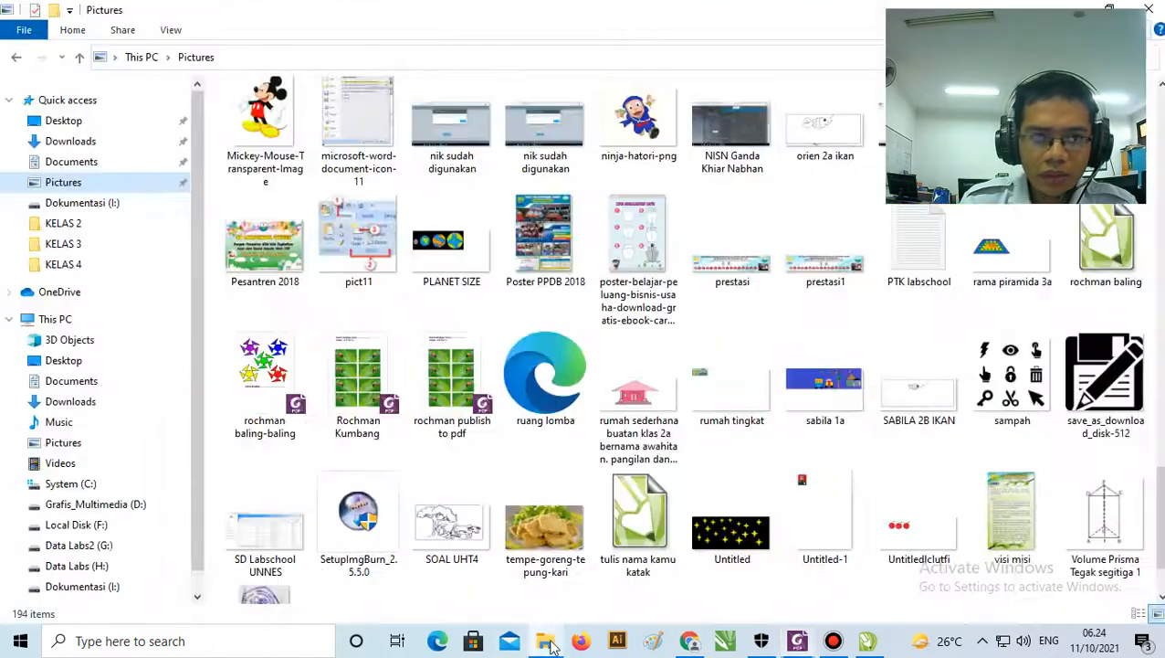
double_click(467, 436)
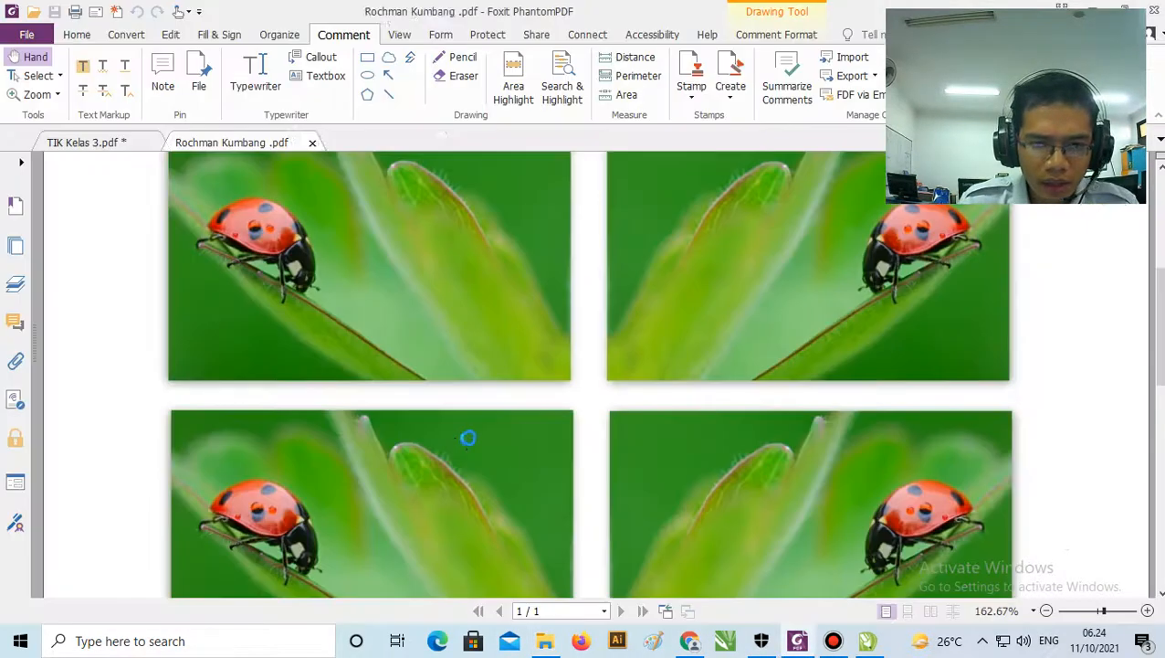
- Examine the published PDF's mirrored ladybug rows and two heading lines, and switch back to CorelDRAW
scroll(484, 424, down, 4)
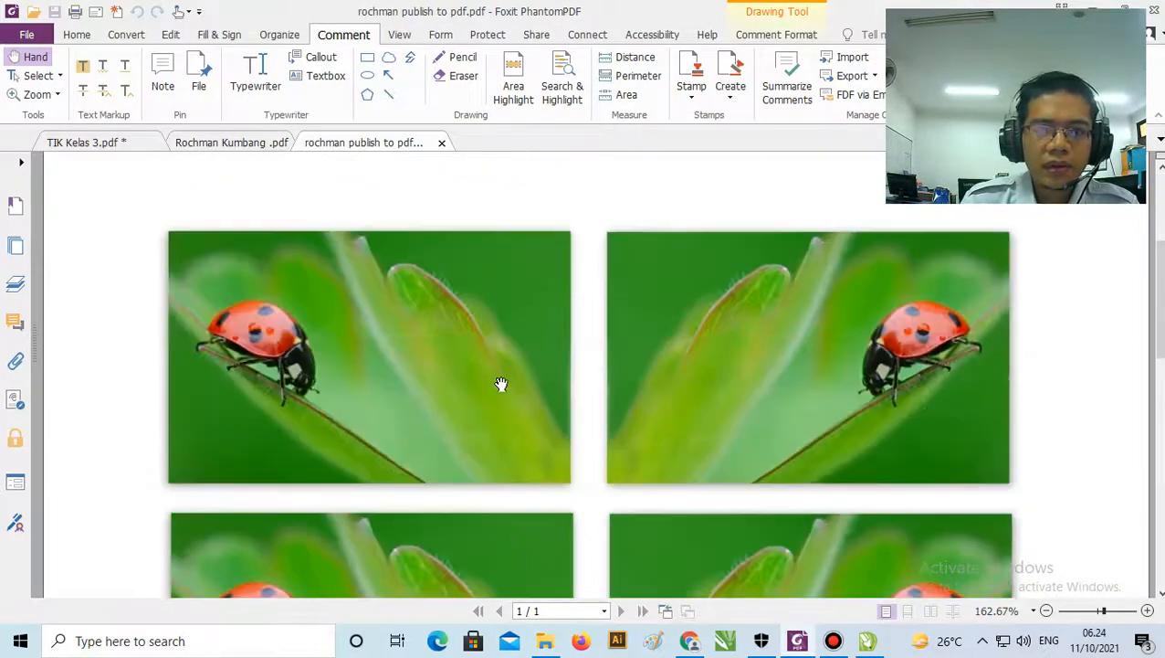
scroll(500, 383, down, 3)
scroll(501, 383, up, 2)
scroll(501, 383, down, 1)
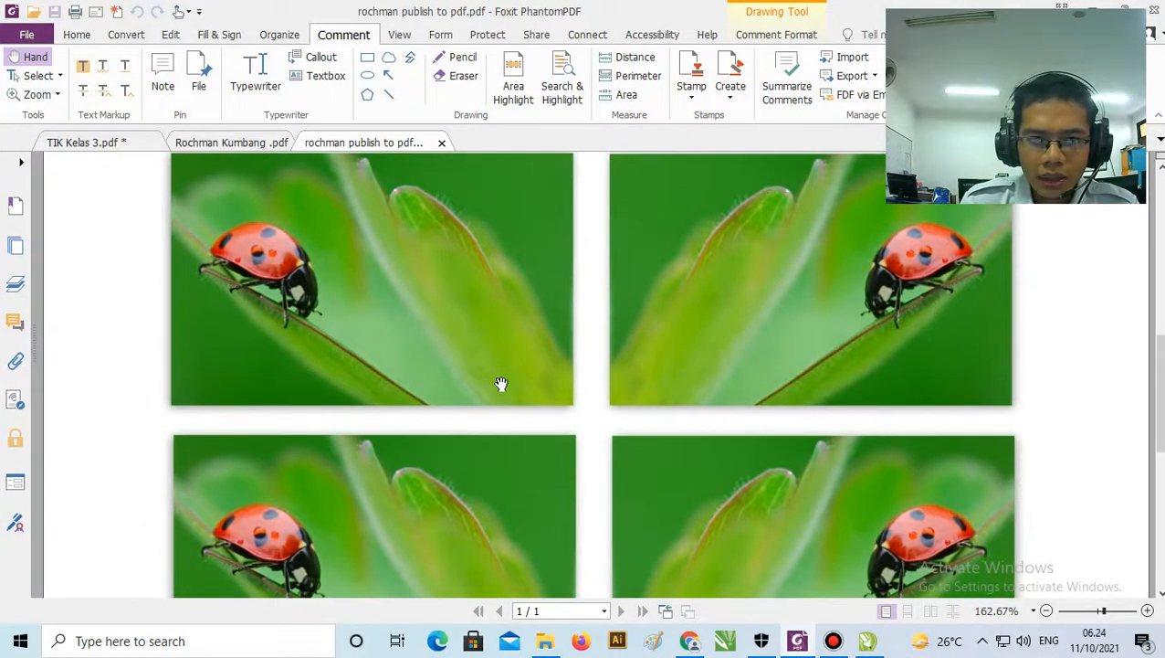
scroll(499, 385, up, 5)
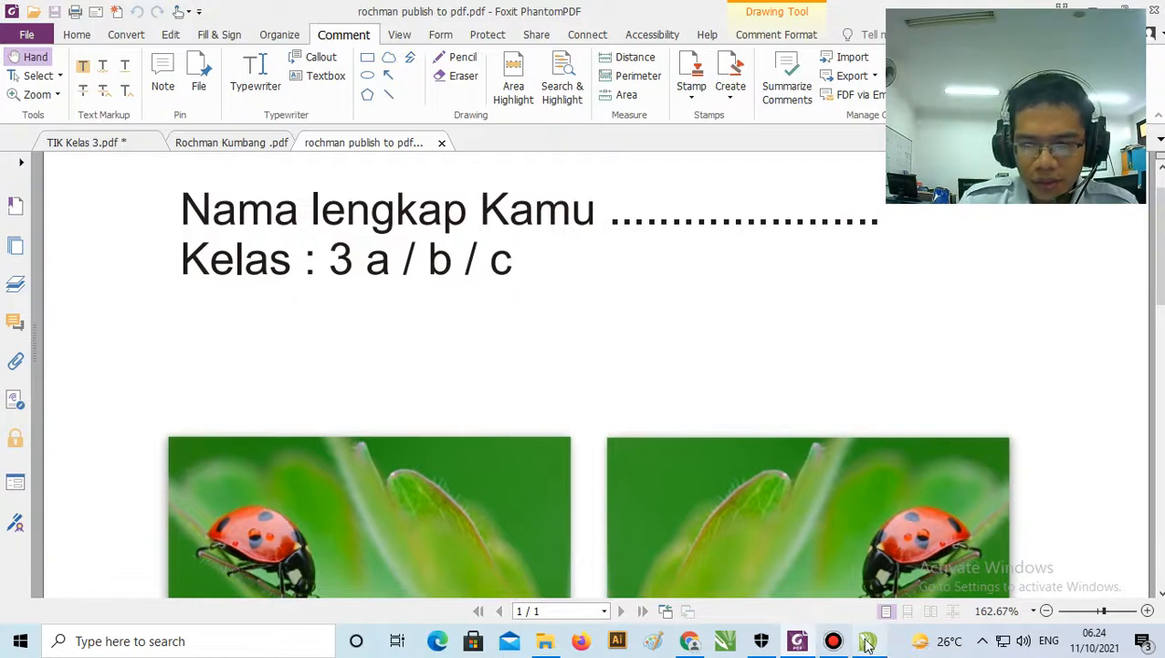
mouse_move(866, 642)
click(859, 564)
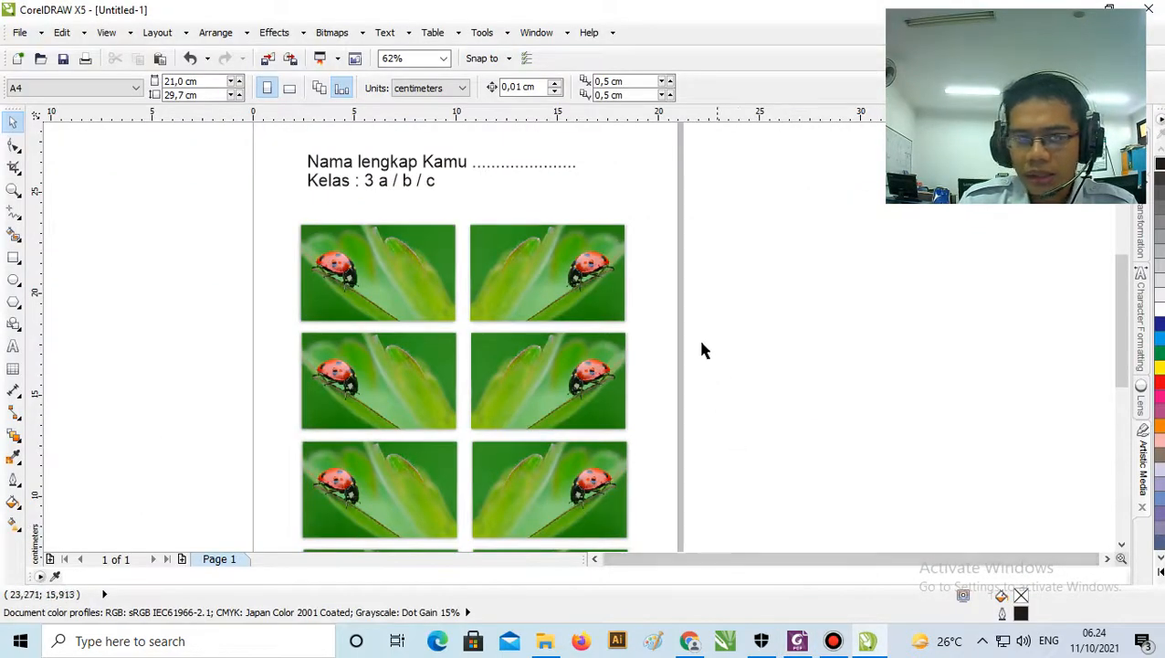